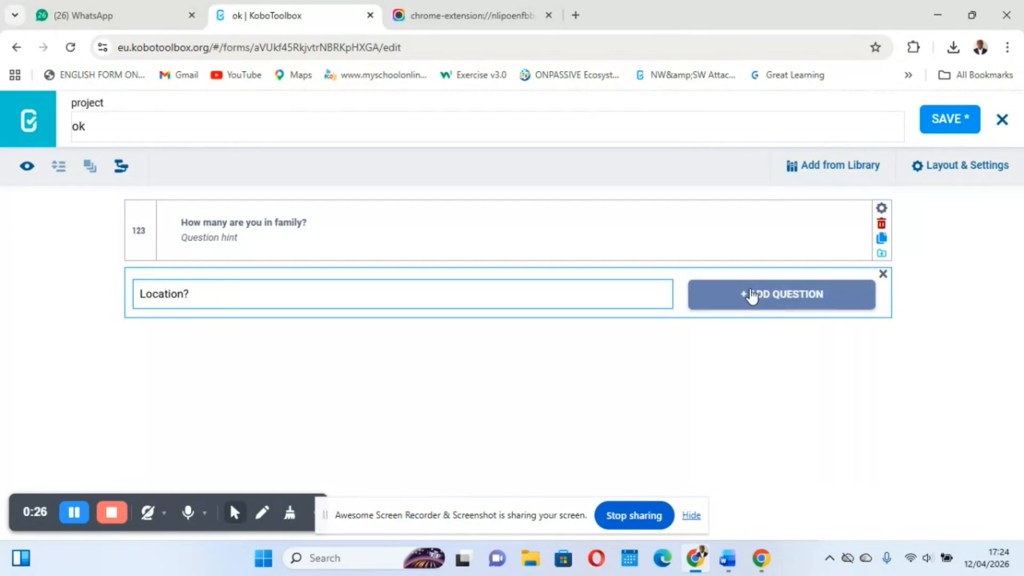
Make "Location?" a Select One question with the response options A and B
left_click(192, 301)
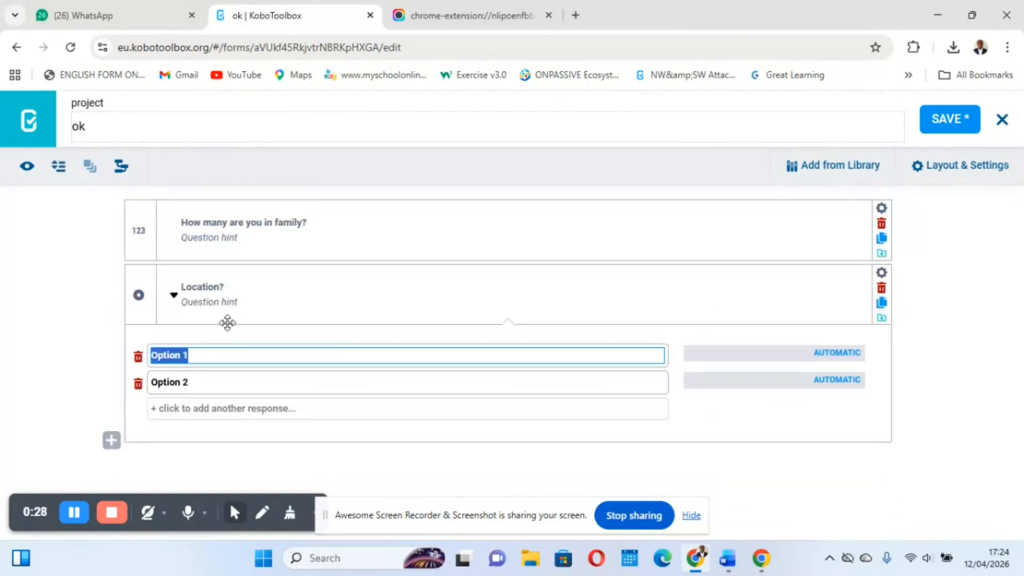
type("A")
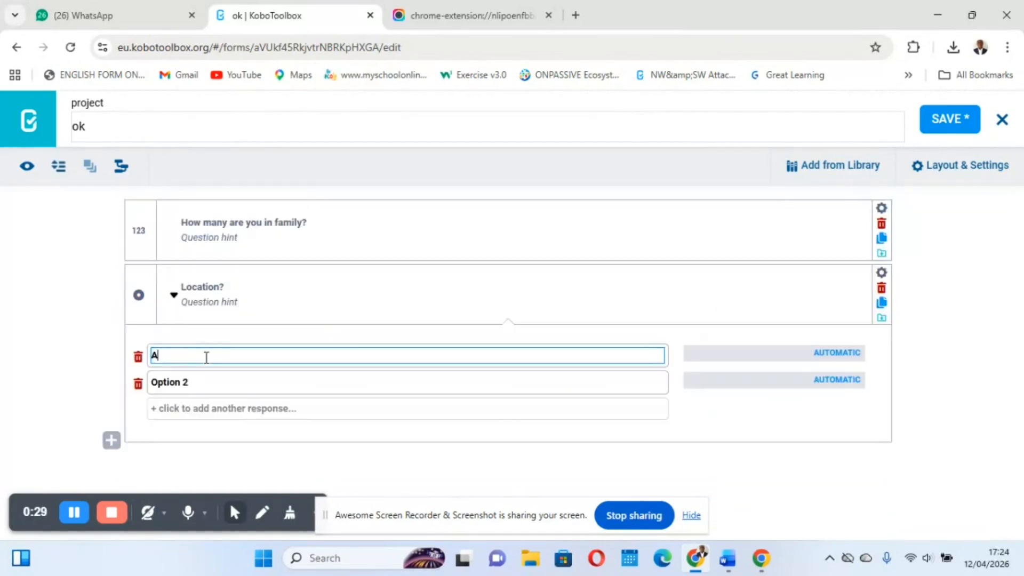
left_click(181, 382)
type("B")
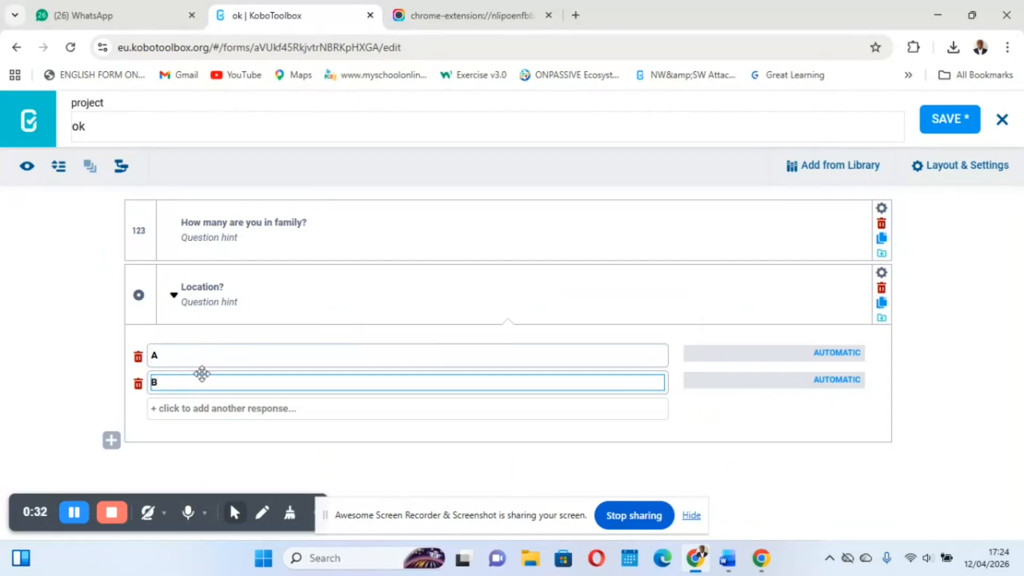
Assign the values 1 and 2 to Location options A and B, save the form and collapse the question
left_click(835, 353)
type("1")
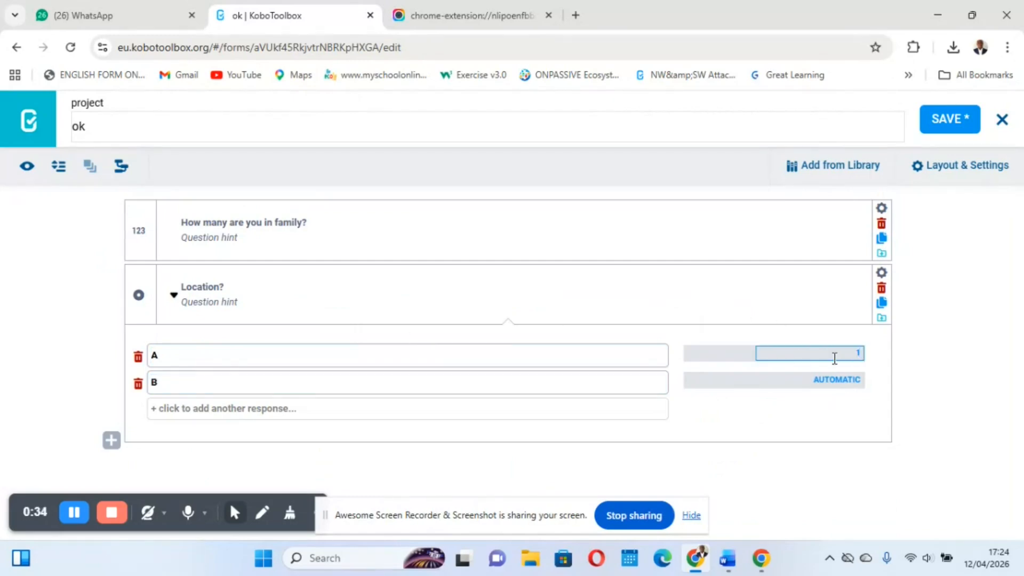
left_click(836, 379)
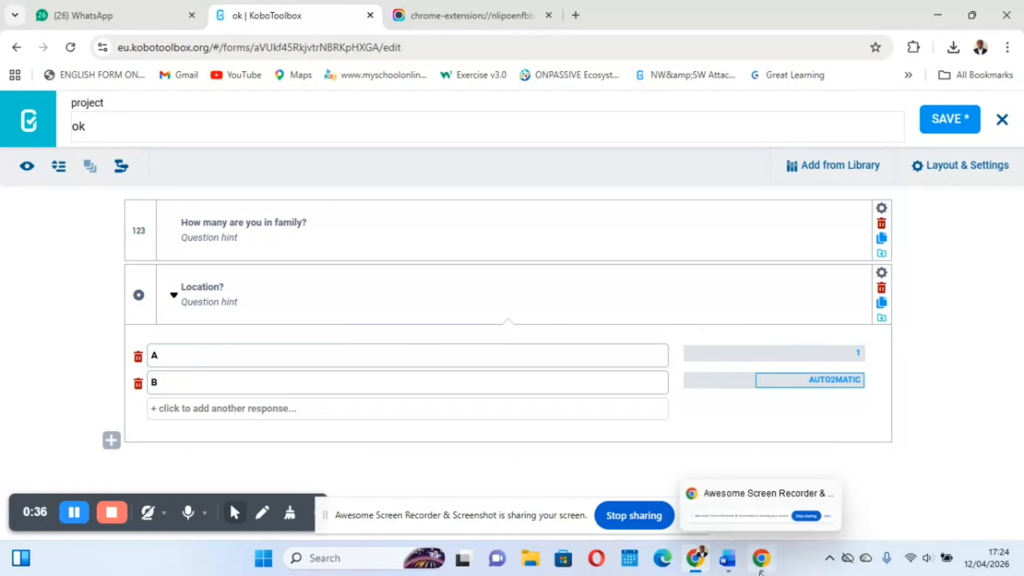
double_click(833, 380)
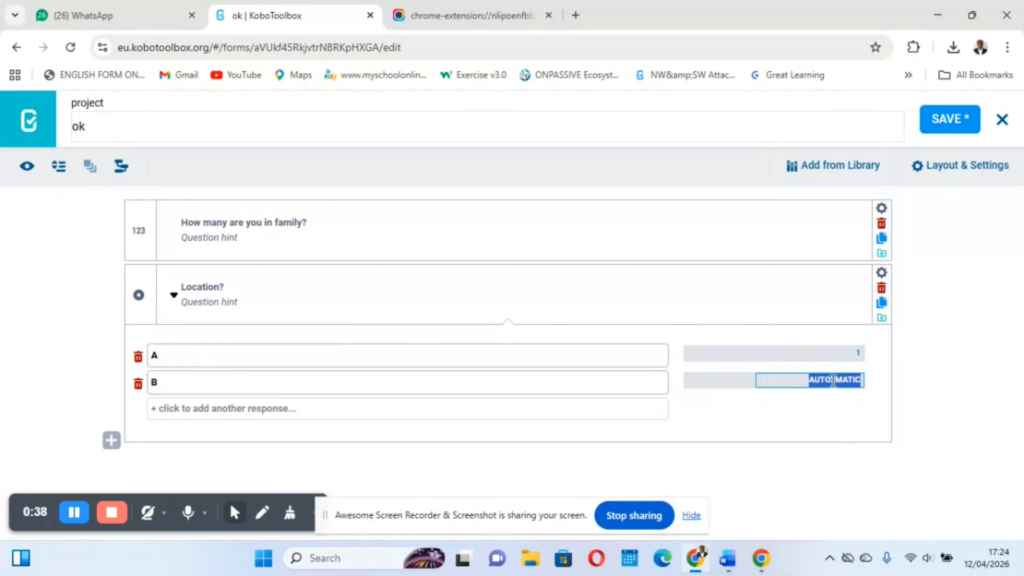
type("2")
left_click(946, 112)
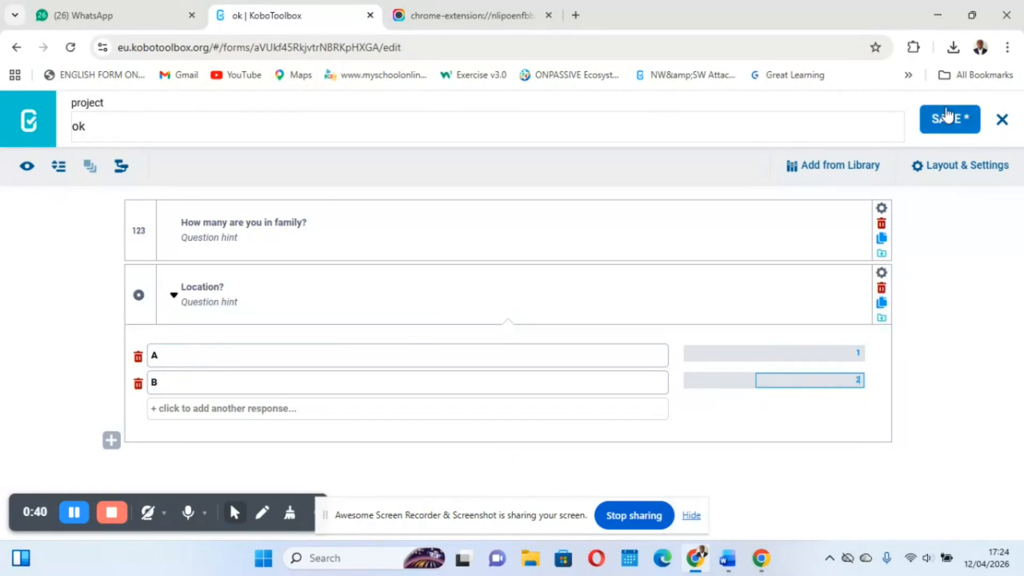
left_click(174, 295)
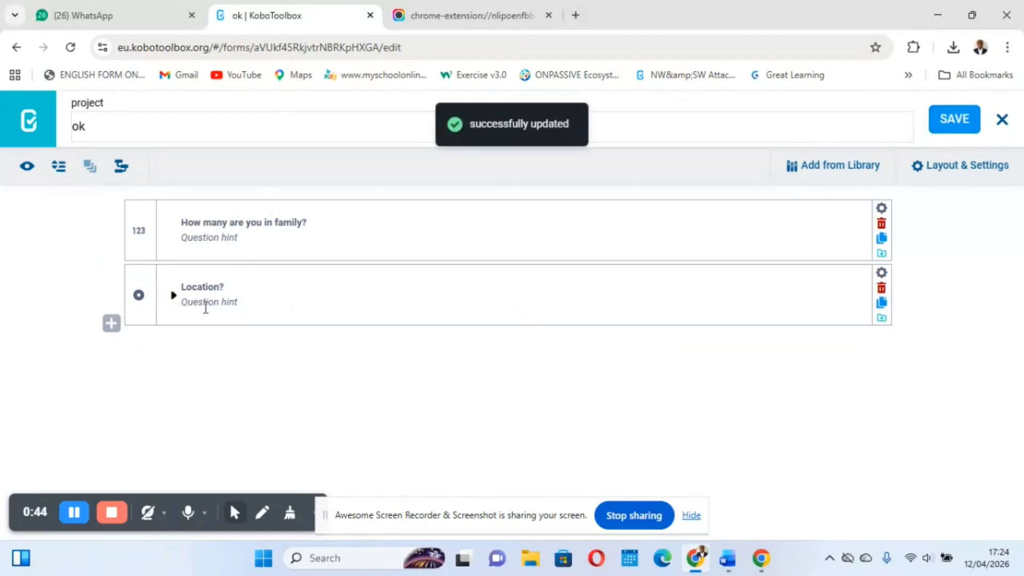
Add a Text question "Name?" below the Location question
left_click(111, 323)
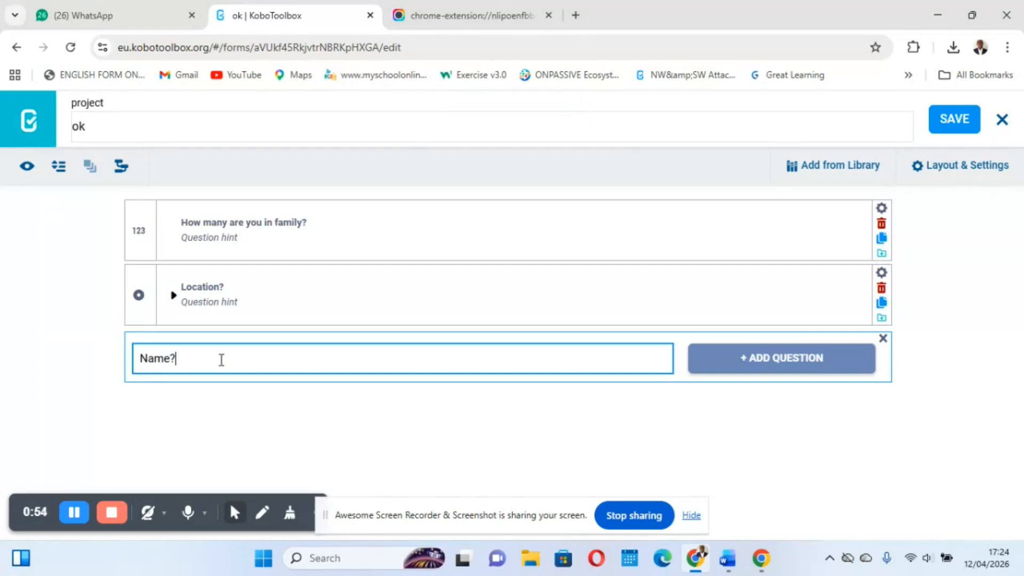
left_click(744, 374)
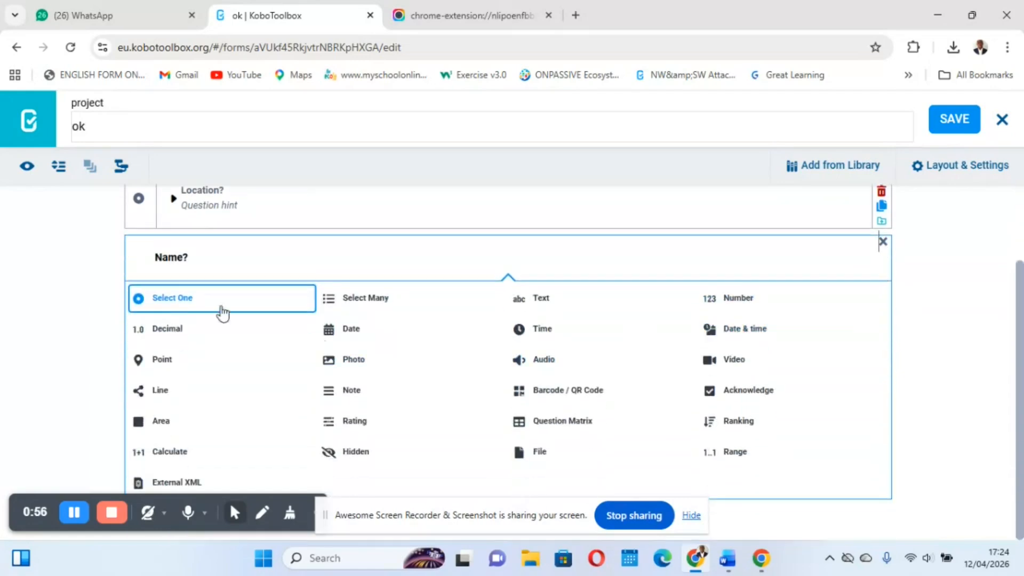
left_click(553, 299)
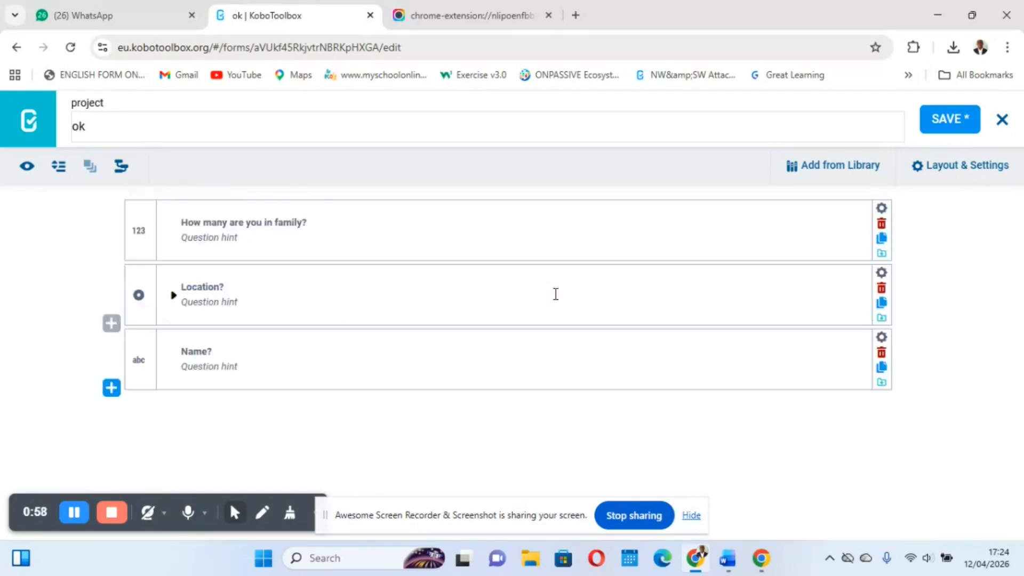
Add a Number question "Age" below the Name question
left_click(112, 388)
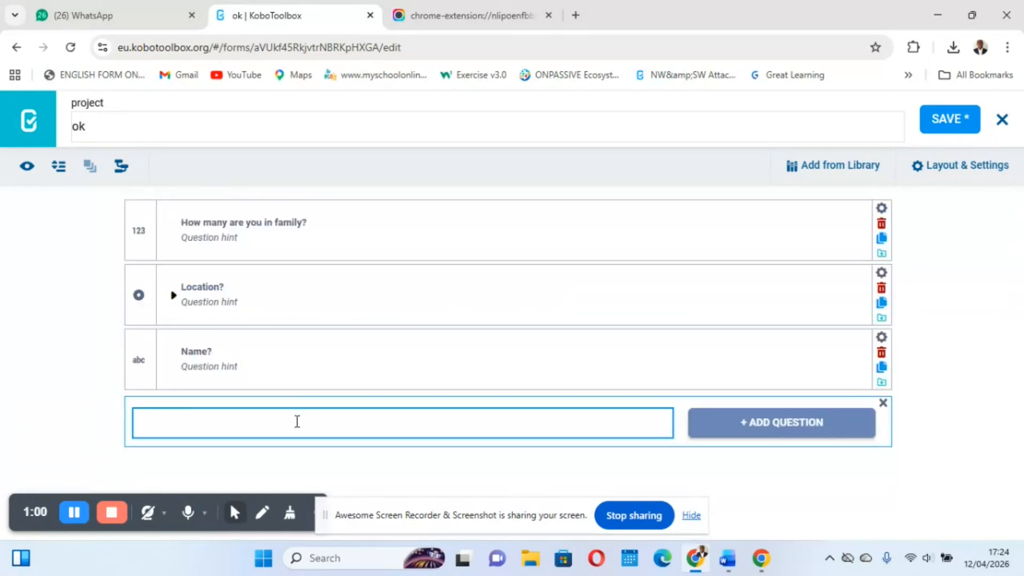
left_click(725, 431)
scroll(561, 331, "down", 3)
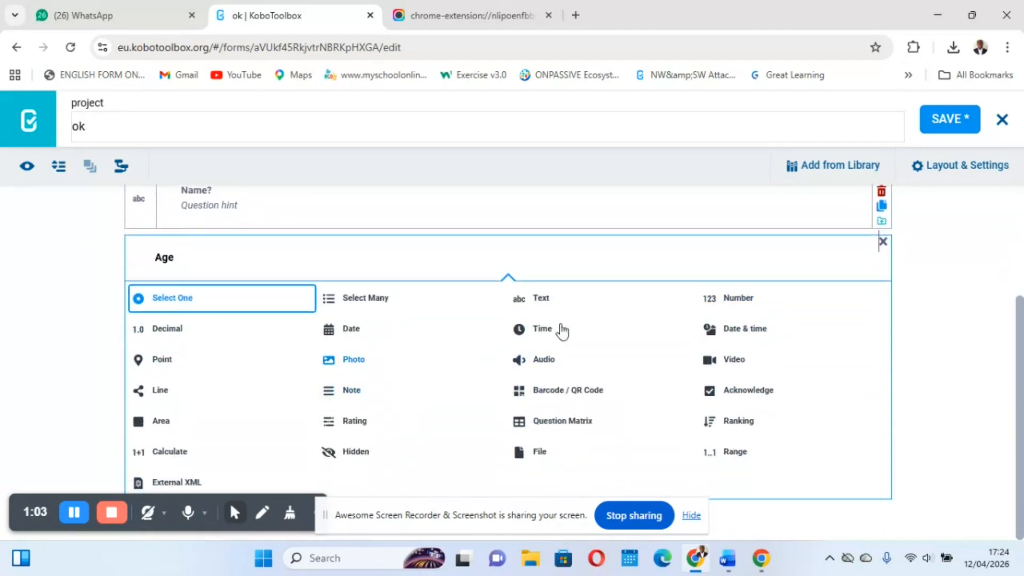
left_click(746, 298)
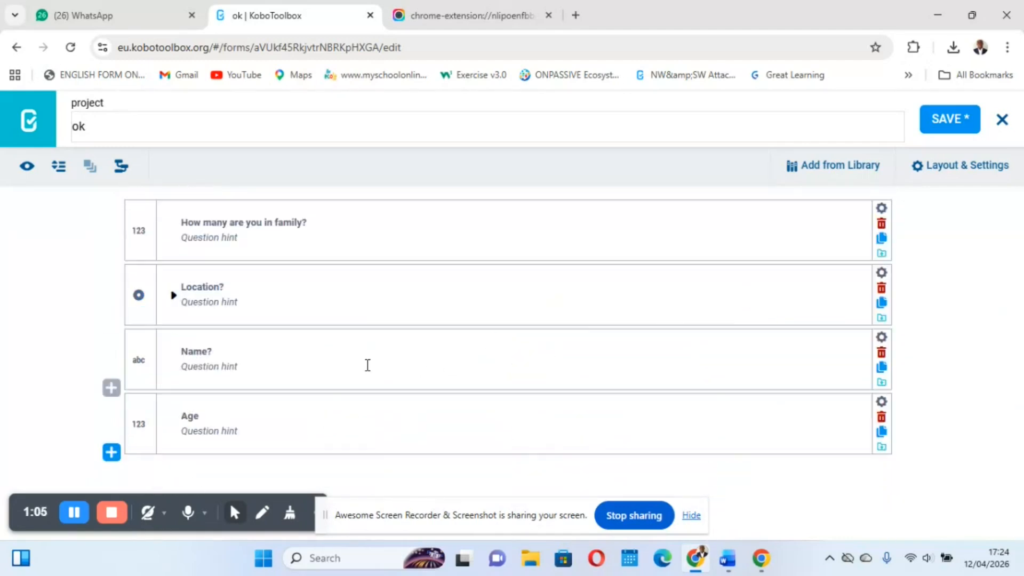
Add a Select One question "Level of education?" below the Age question
left_click(116, 460)
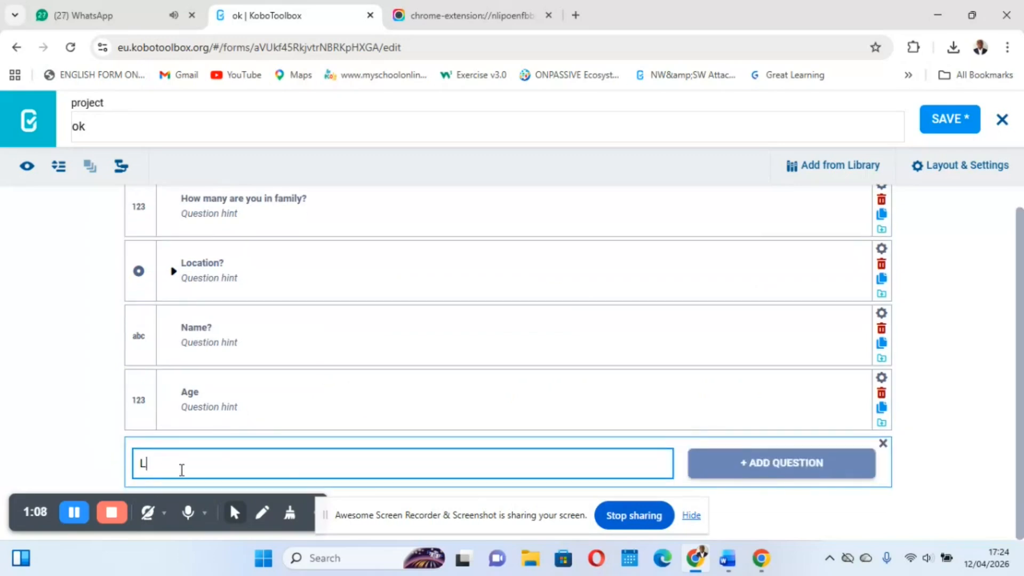
type("Level of education?")
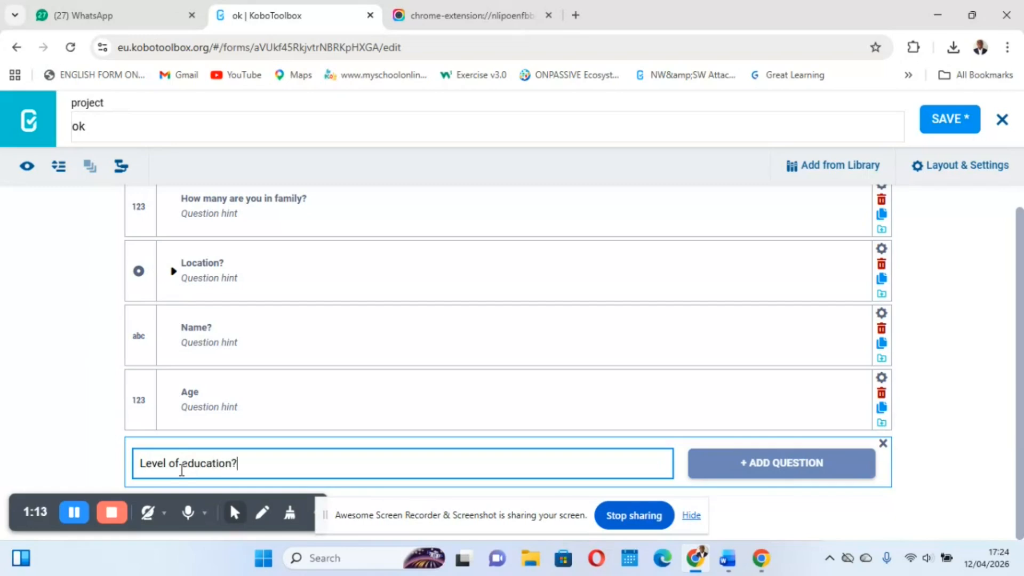
left_click(788, 462)
left_click(180, 335)
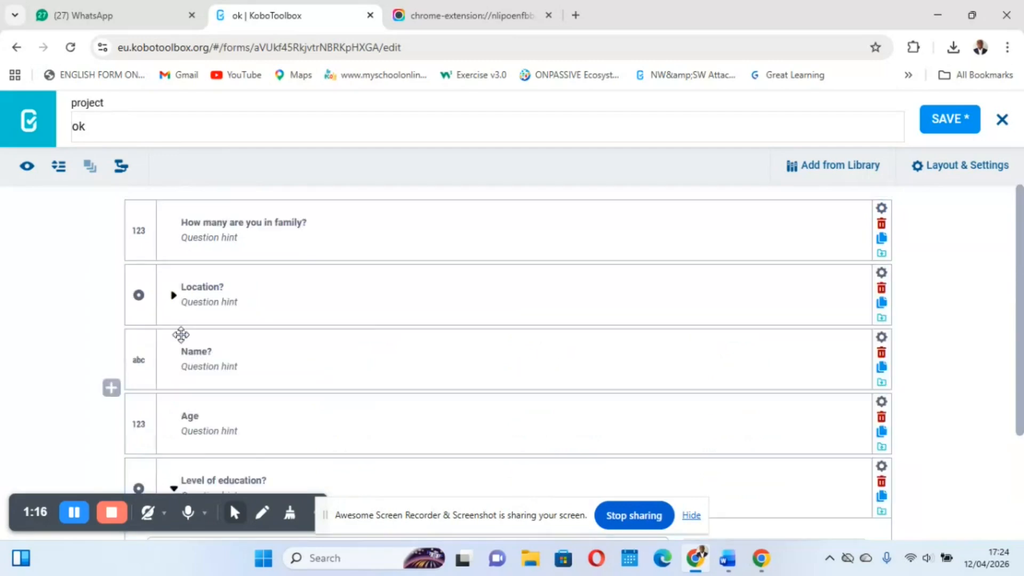
Name the two response options of the education question "Barchelors" and "Masters"
scroll(369, 333, "down", 2)
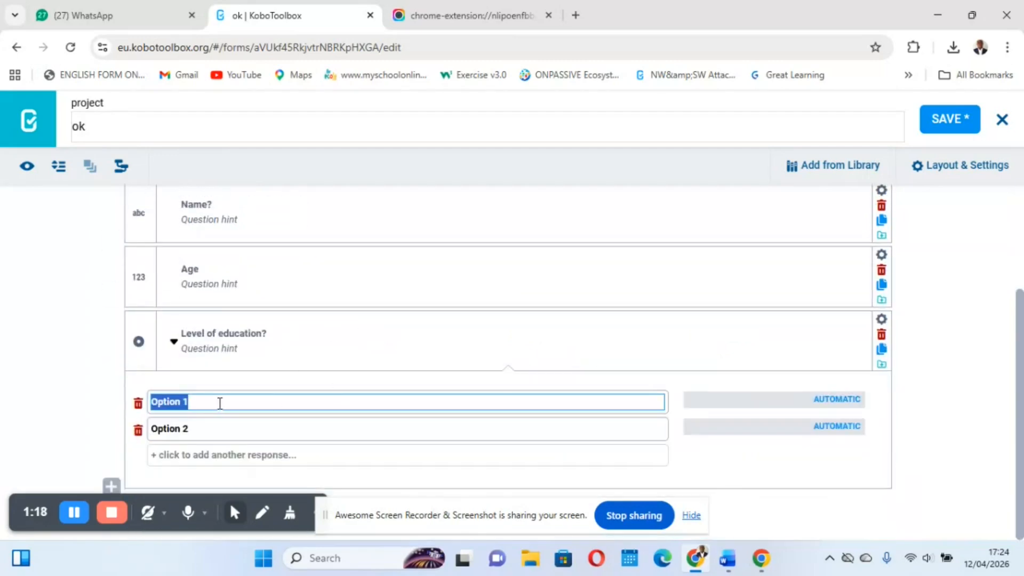
type("Barchelors")
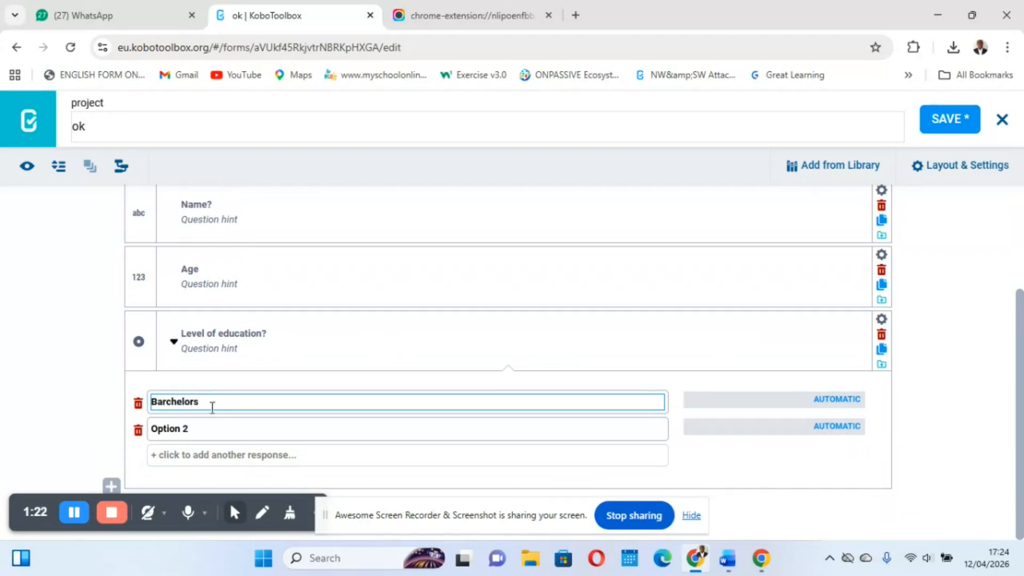
left_click(187, 427)
type("Masters")
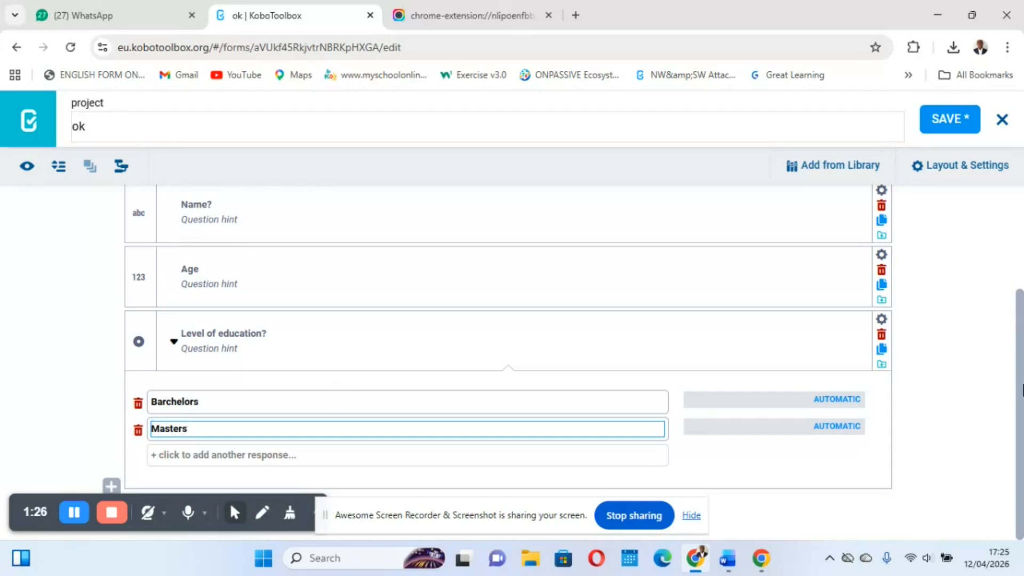
Assign the values 1 and 2 to Barchelors and Masters, save the form and collapse the question
left_click(852, 400)
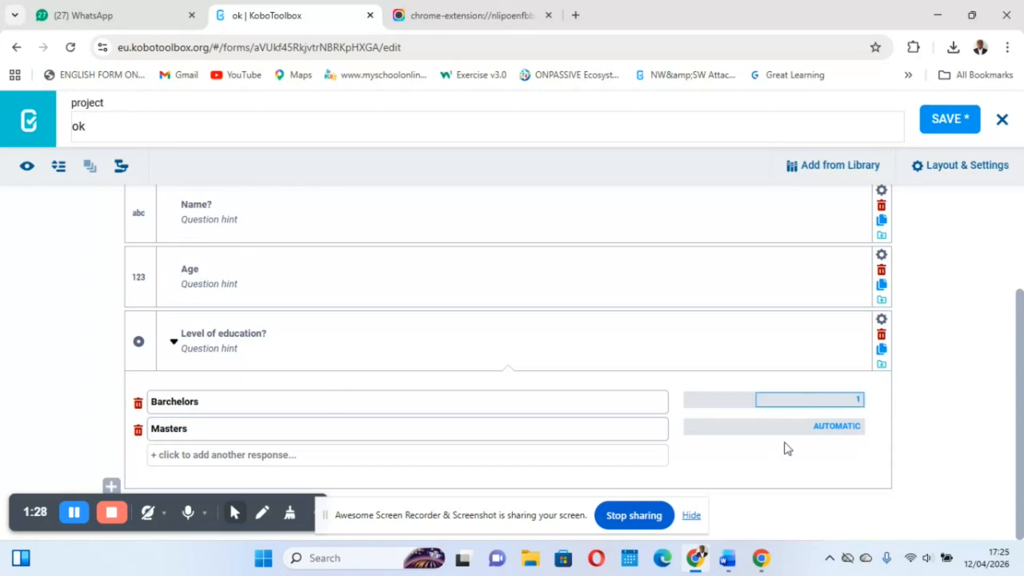
left_click(847, 424)
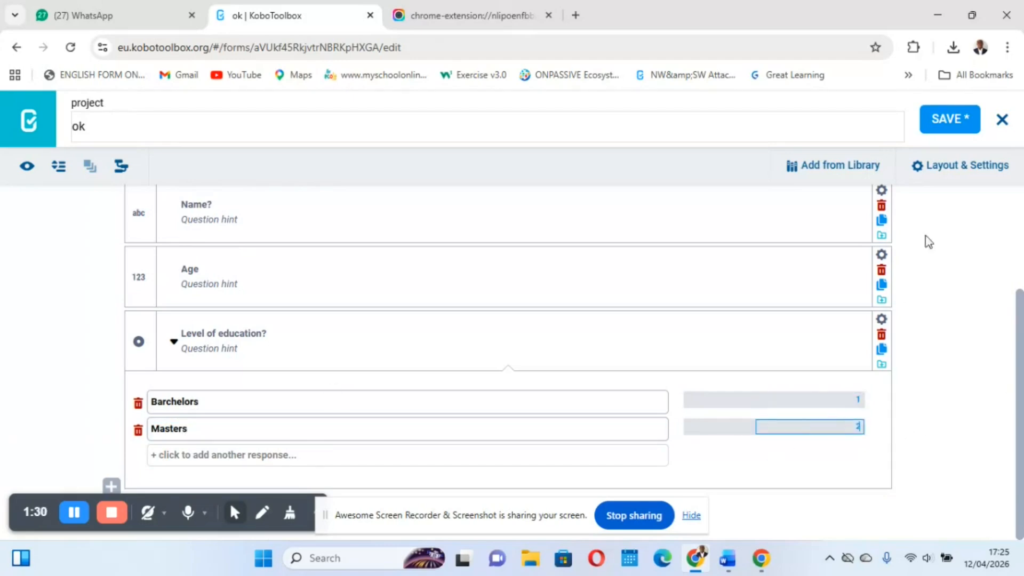
left_click(948, 127)
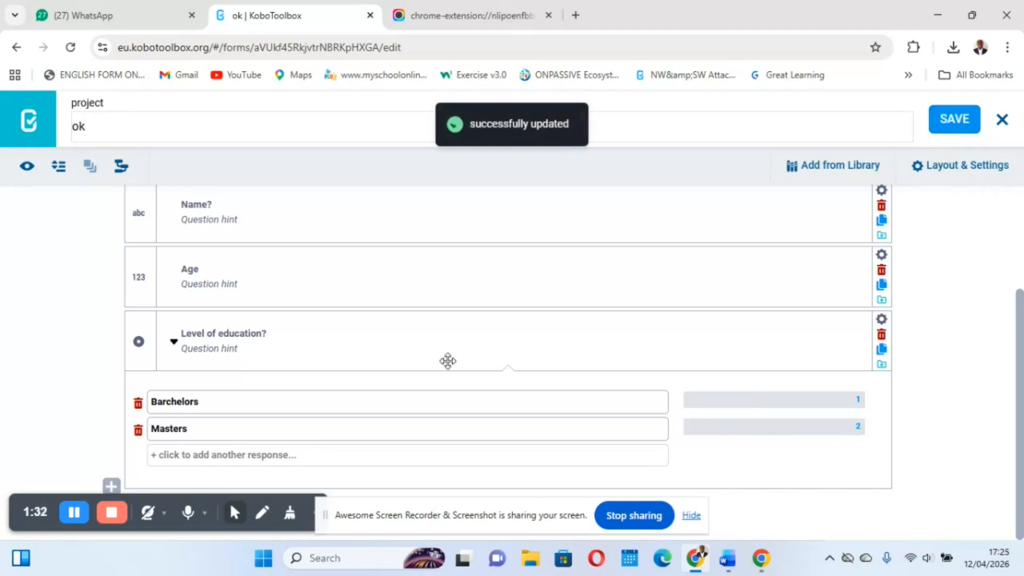
left_click(173, 341)
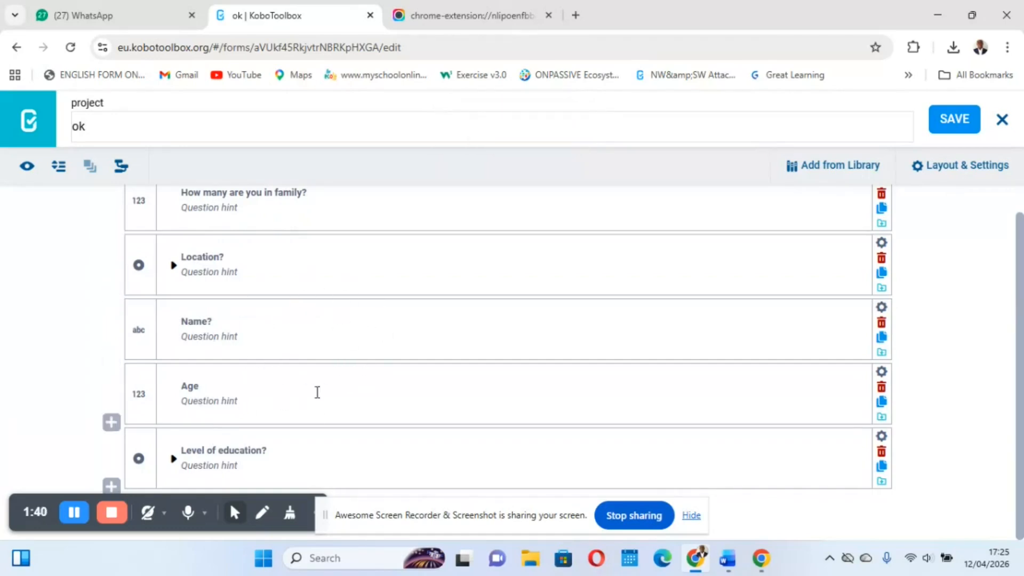
Group the Name, Age and Level of education questions together
left_click(142, 317)
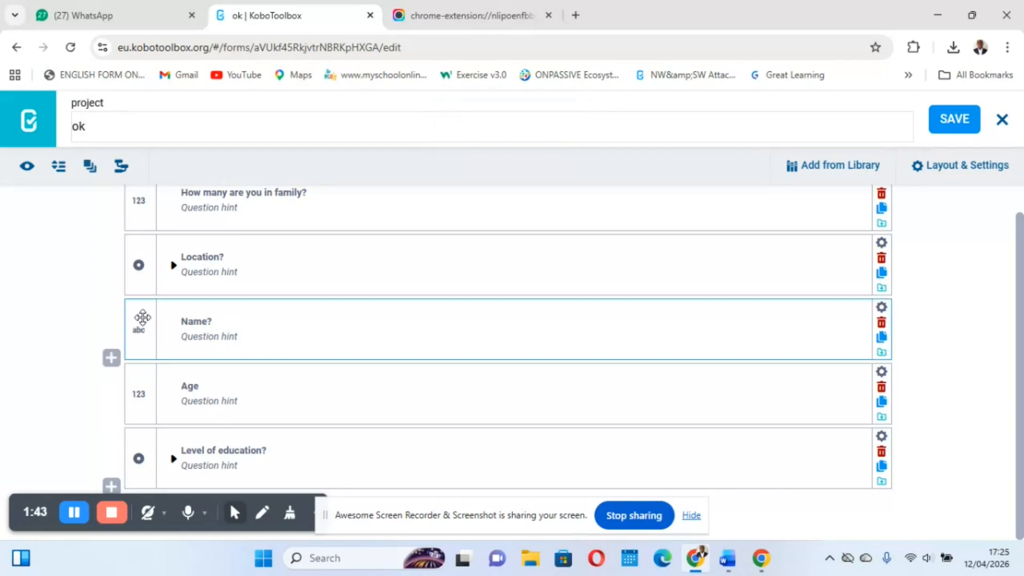
left_click(139, 373)
left_click(144, 443)
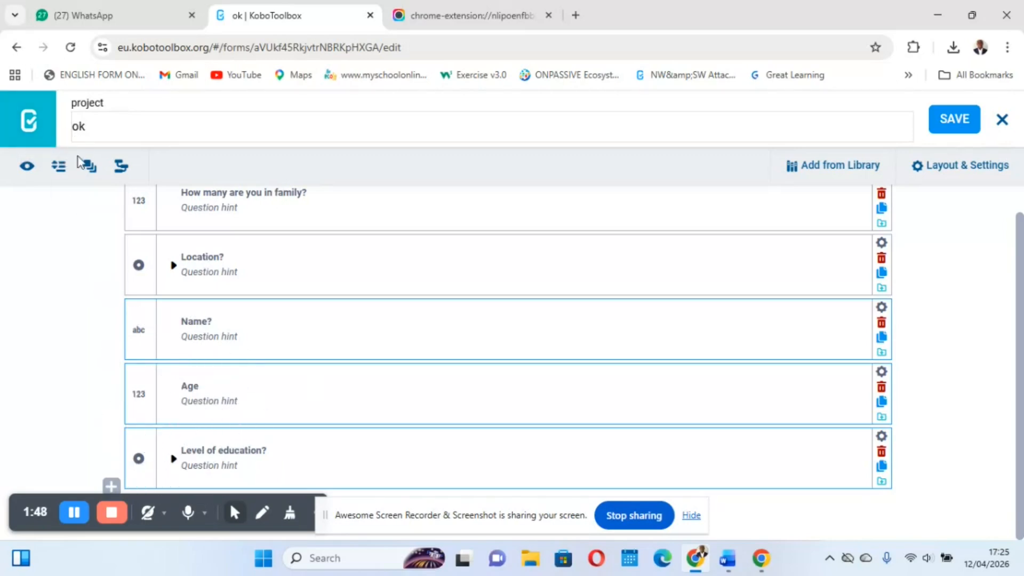
left_click(92, 168)
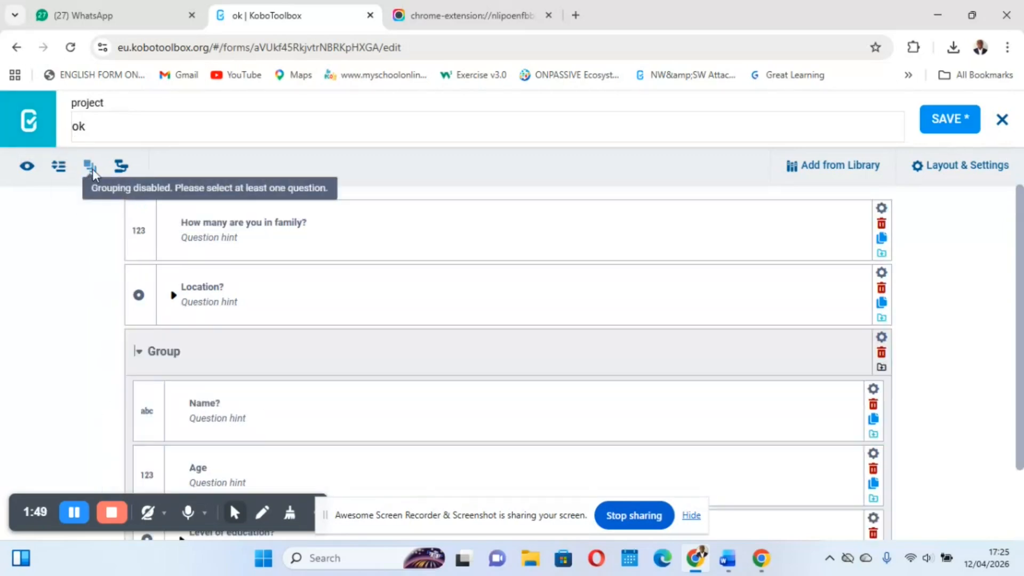
Rename the new question group "Family information", save the form and collapse the group
left_click(181, 350)
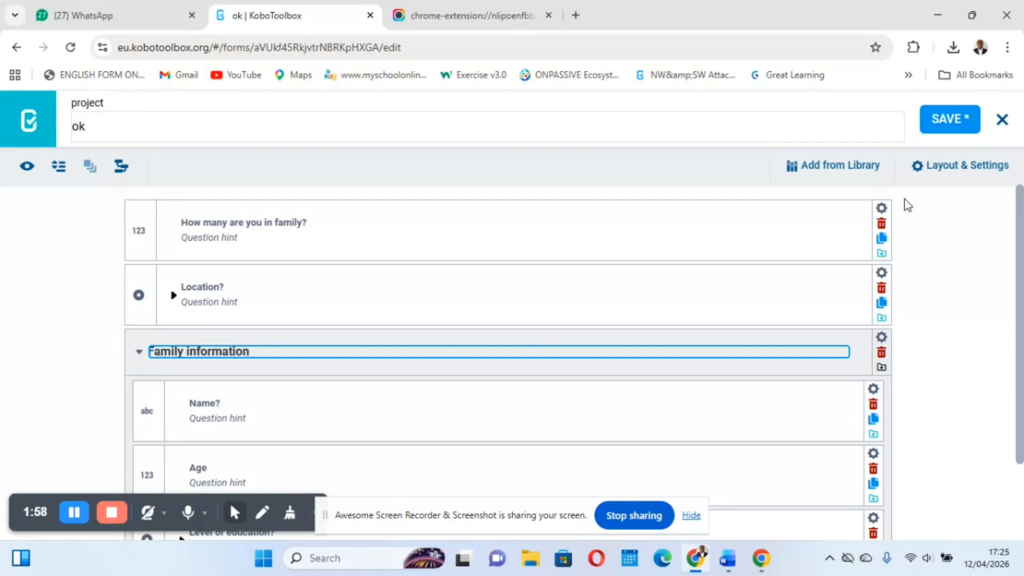
left_click(943, 120)
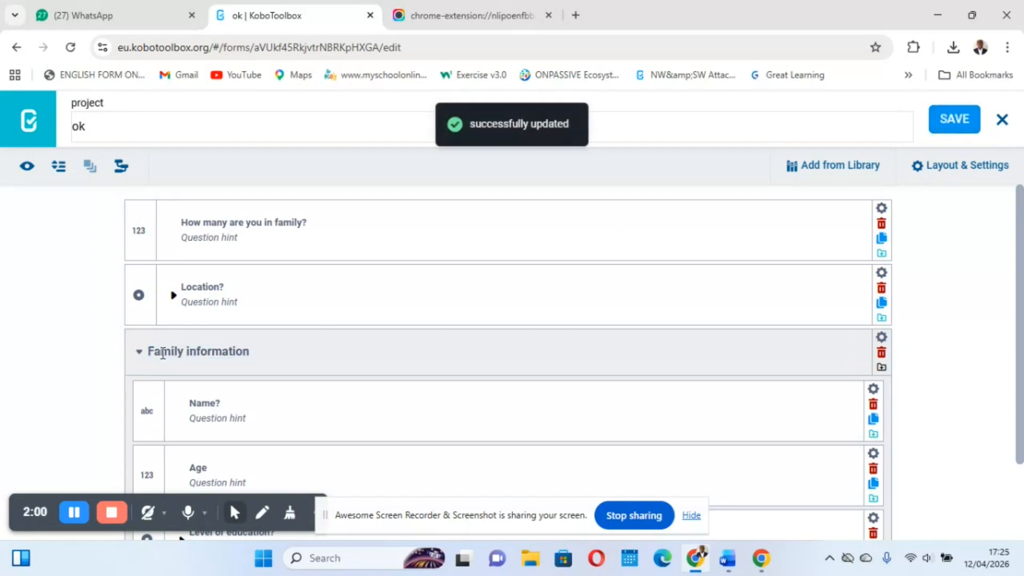
left_click(139, 352)
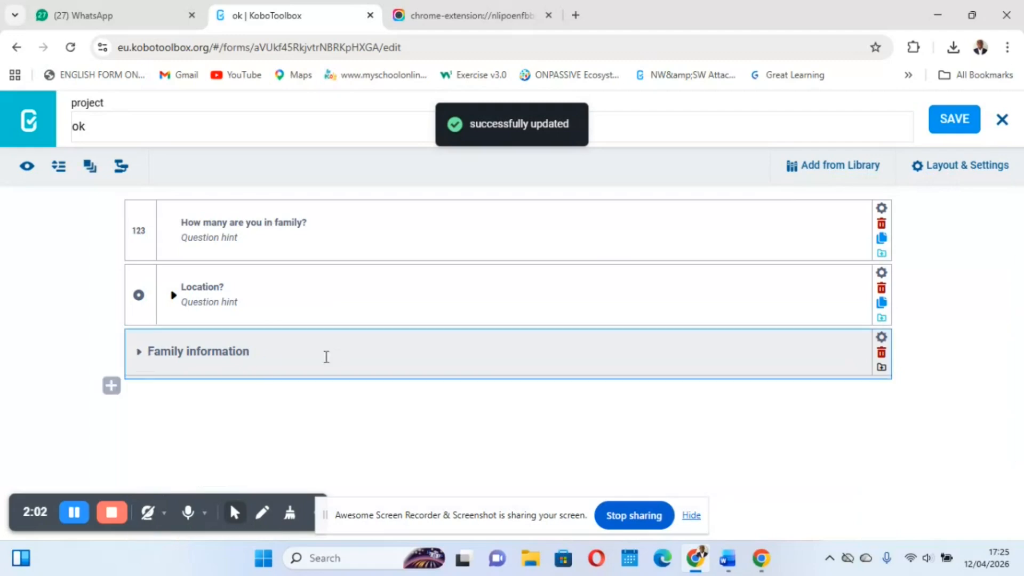
Set the Family information group to repeat if necessary and save the form
left_click(880, 336)
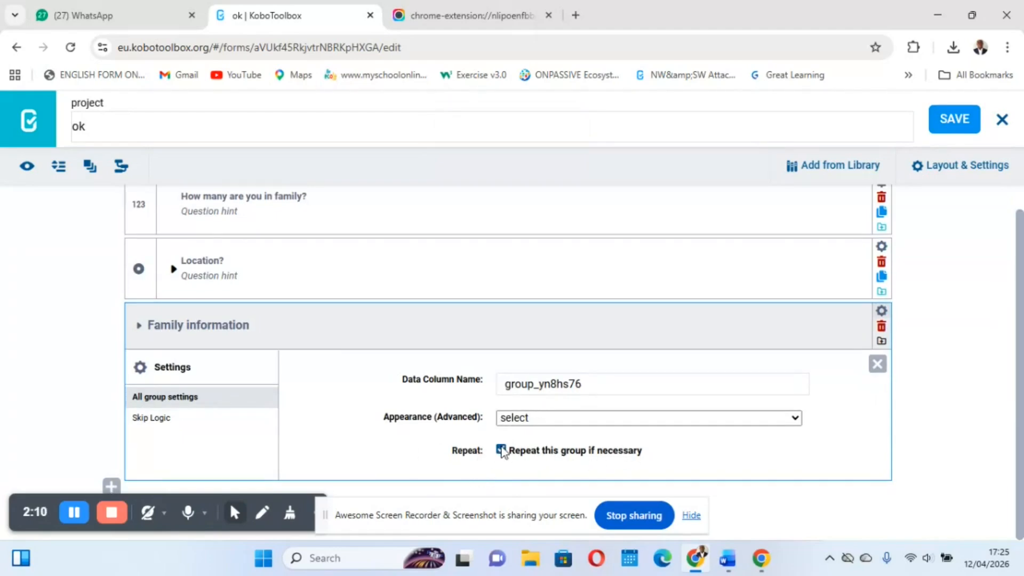
left_click(875, 370)
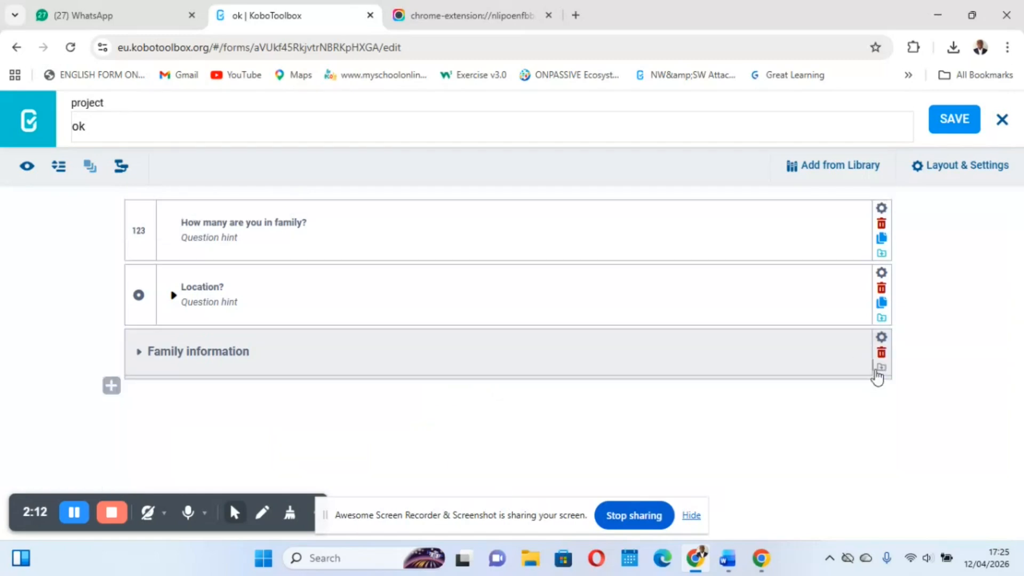
left_click(941, 122)
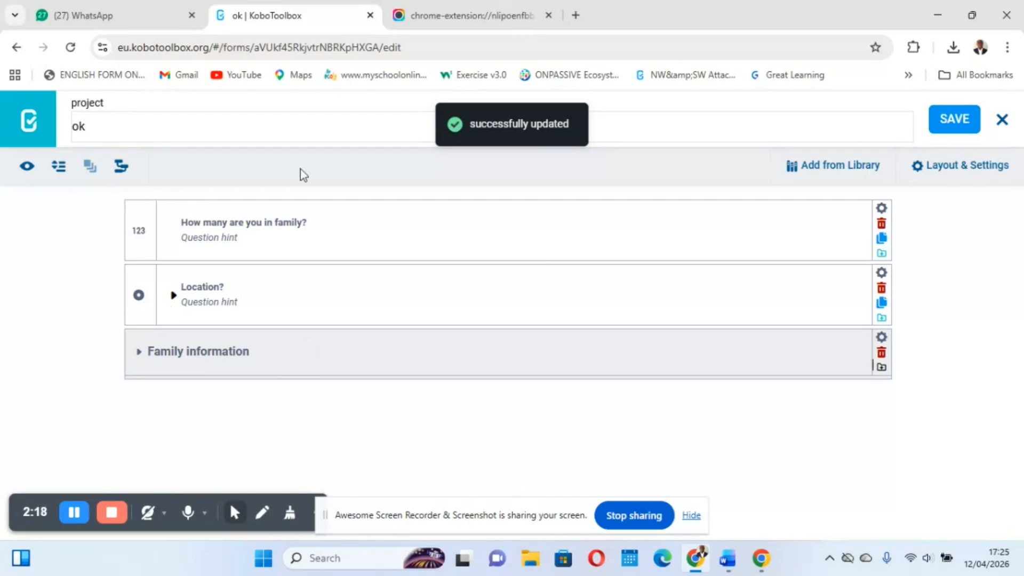
Preview the form and examine its family-size, location and repeating Family information questions
left_click(26, 166)
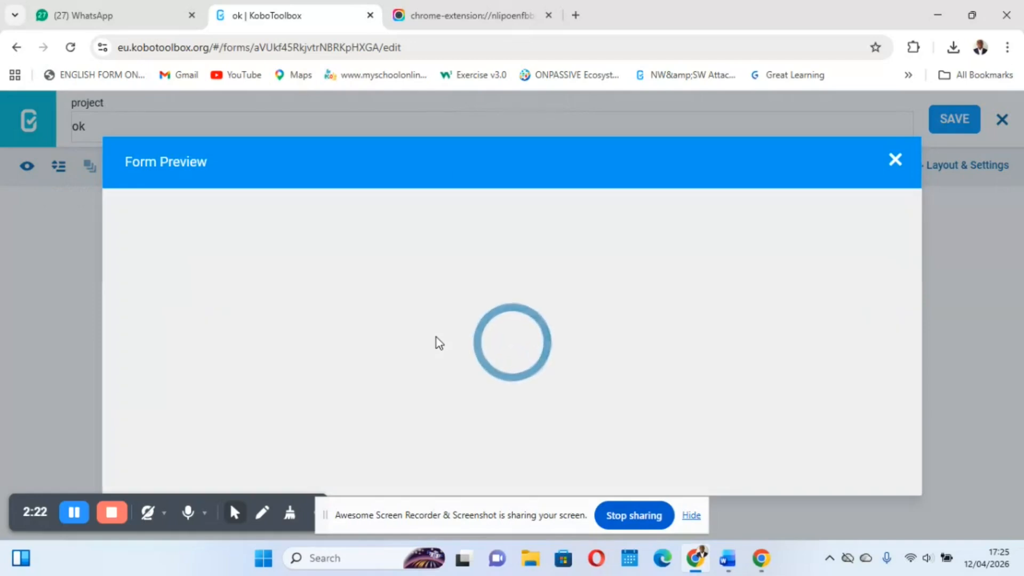
scroll(580, 376, "down", 10)
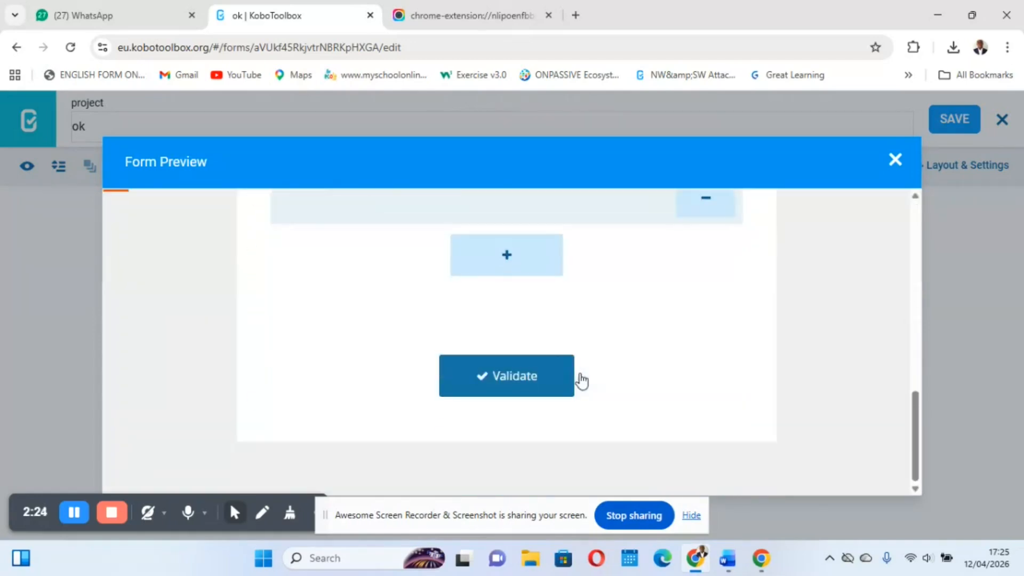
scroll(439, 339, "up", 2)
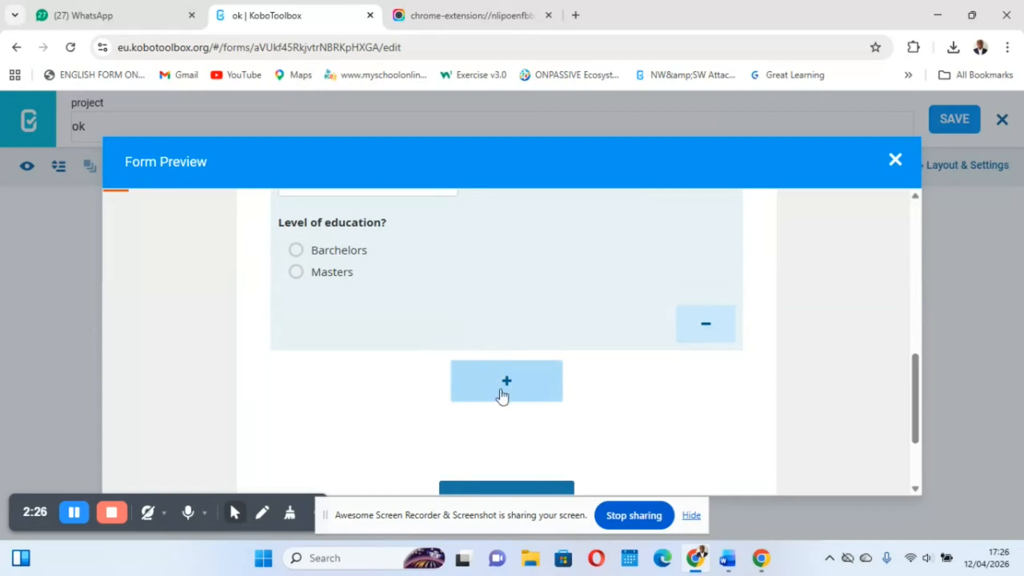
scroll(535, 388, "up", 7)
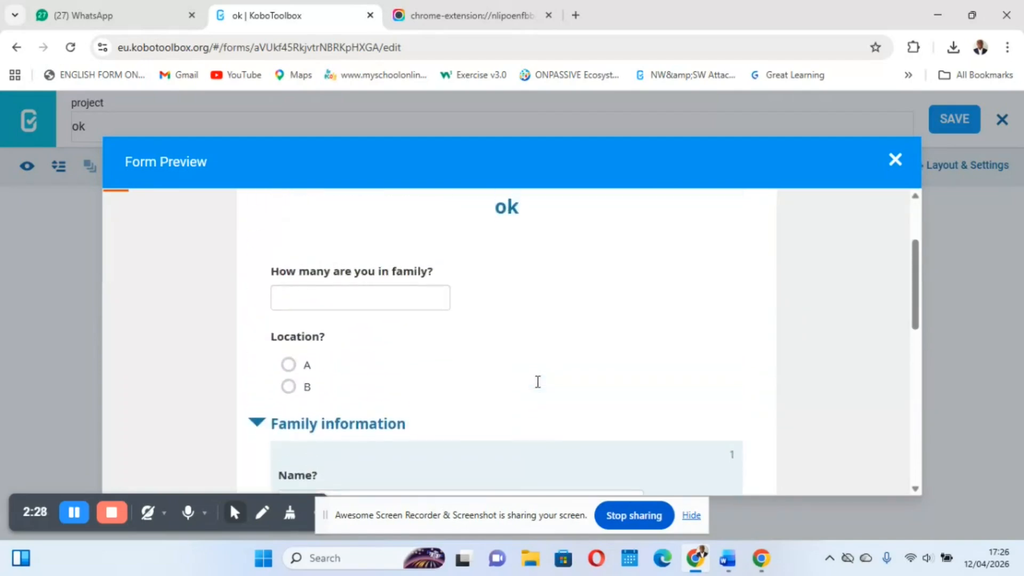
scroll(535, 381, "down", 1)
scroll(535, 382, "up", 1)
Answer the preview's first two questions with location A and a family size of 2
left_click(332, 260)
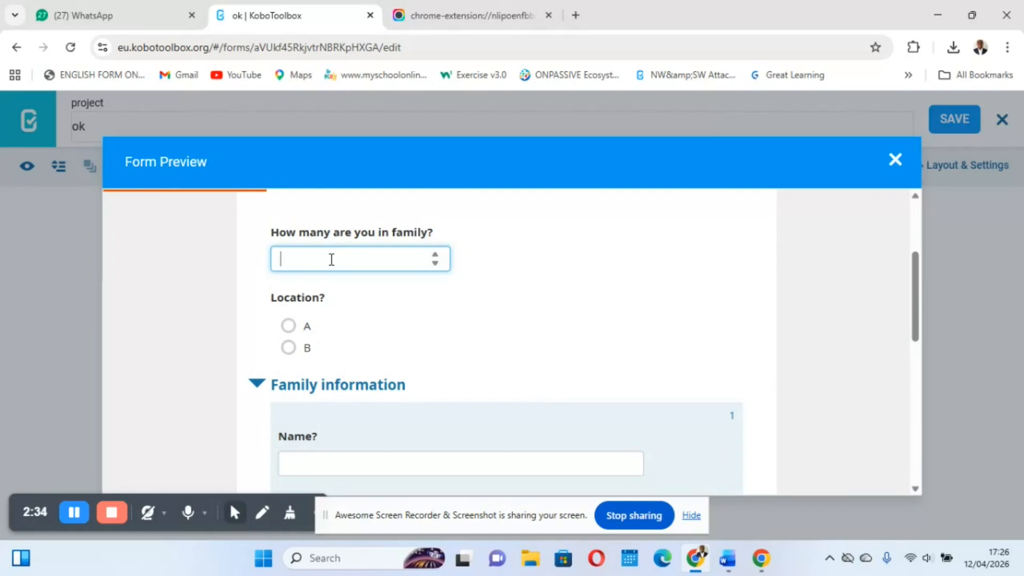
left_click(289, 325)
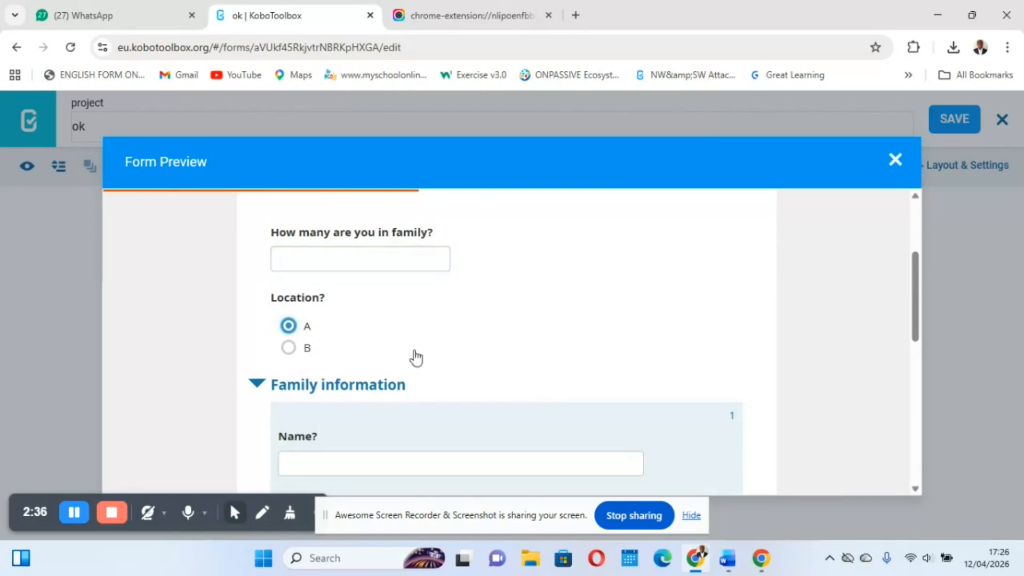
scroll(415, 356, "down", 2)
scroll(414, 356, "up", 2)
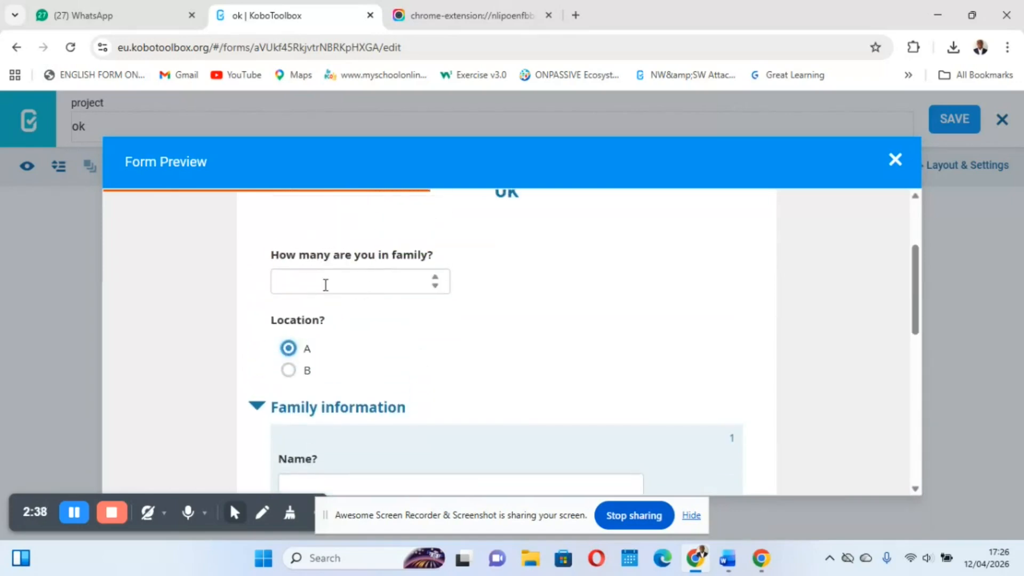
left_click(326, 285)
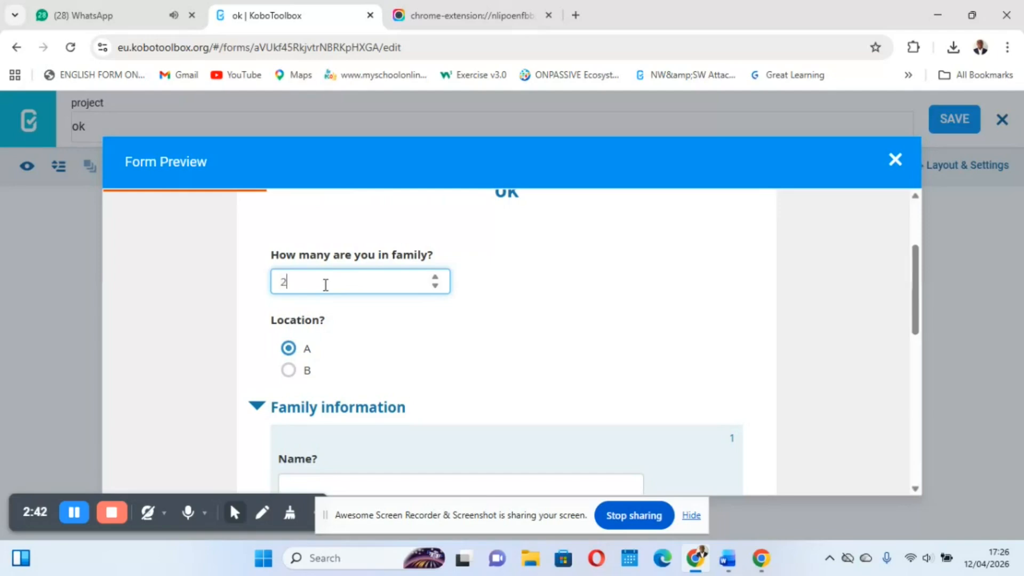
Fill in the first Family information entry with the placeholder name "HH", age 12 and Barchelors as level of education
scroll(326, 285, "down", 2)
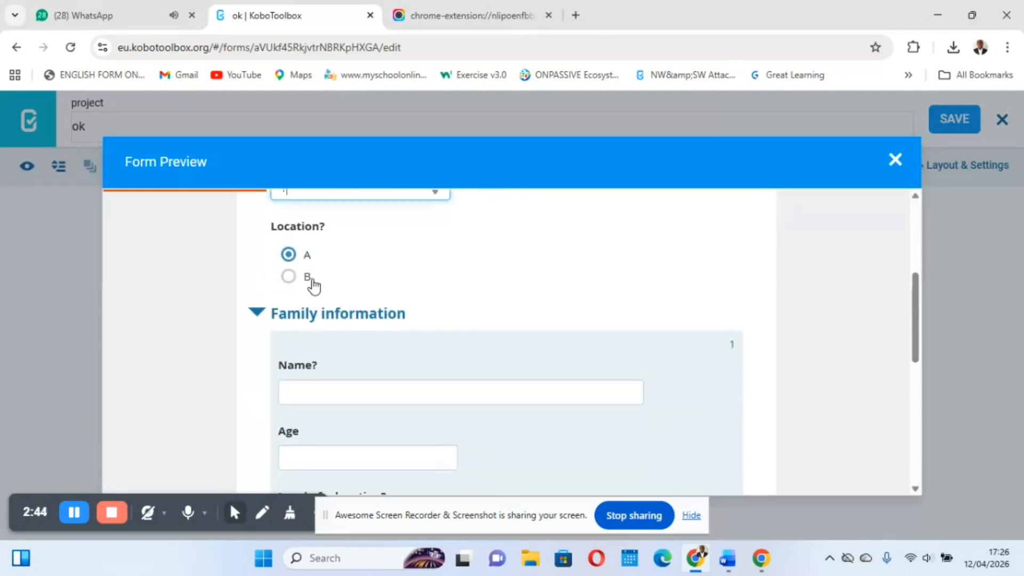
scroll(341, 380, "down", 2)
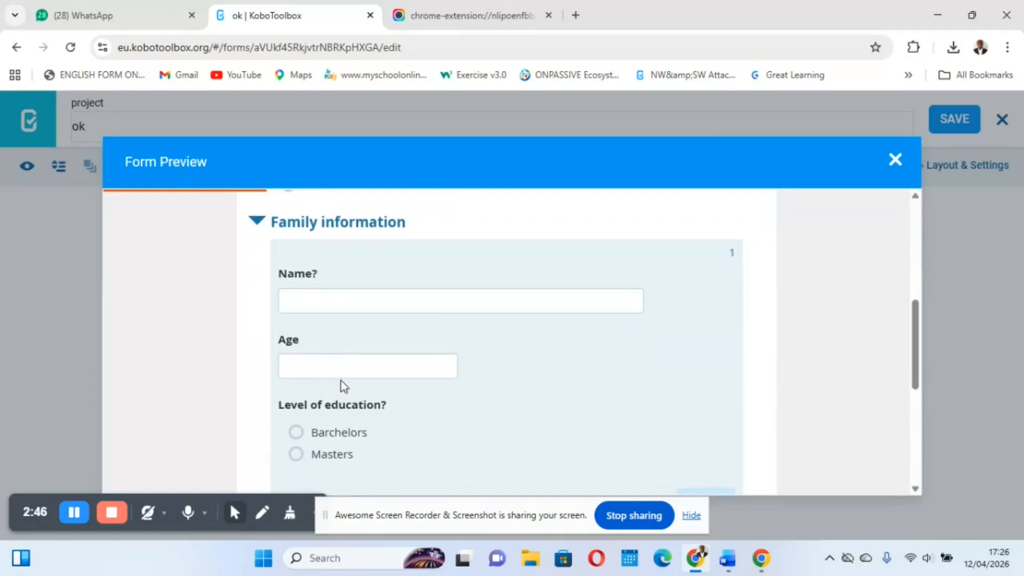
scroll(341, 381, "down", 1)
left_click(342, 245)
type("HH")
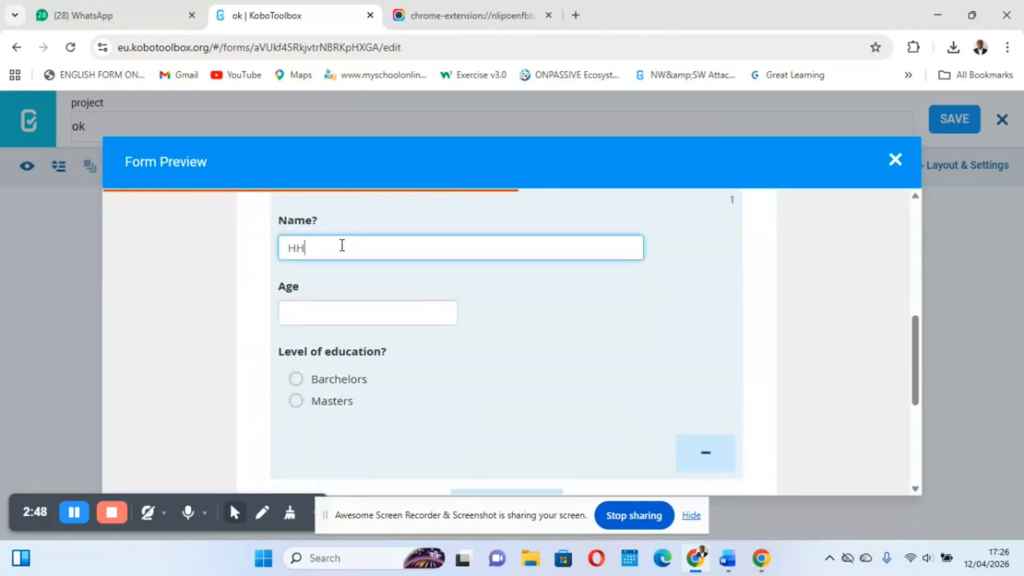
left_click(348, 311)
type("12")
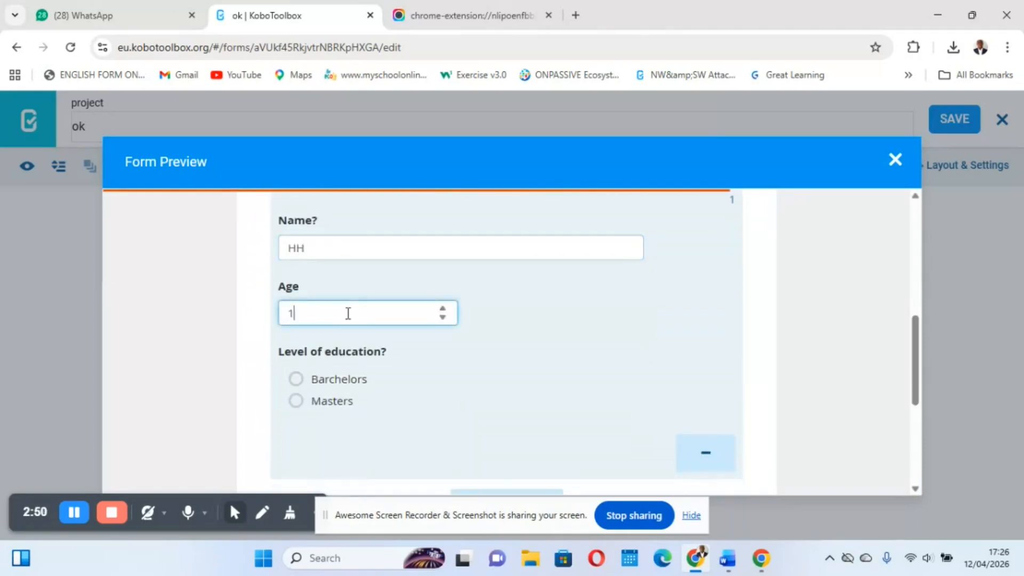
left_click(297, 379)
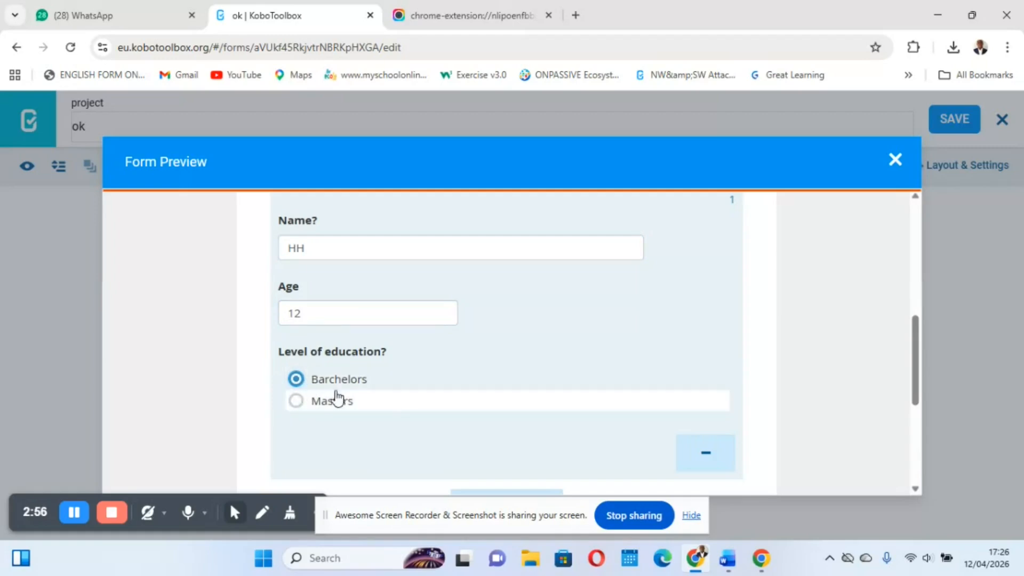
Add a second Family information entry with the placeholder name "JJOO", age 13 and Masters as level of education
scroll(427, 361, "down", 3)
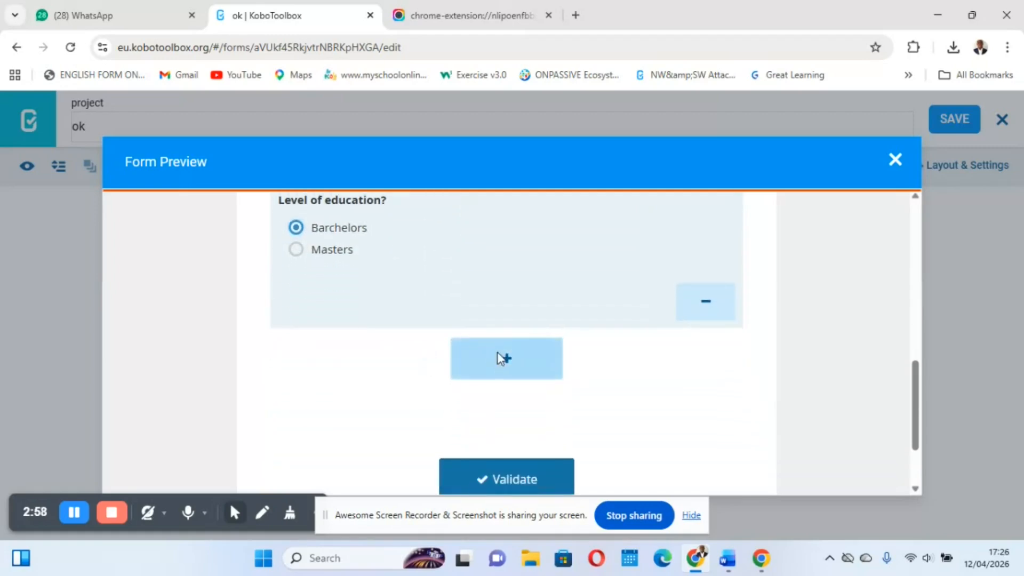
left_click(501, 358)
scroll(364, 341, "down", 2)
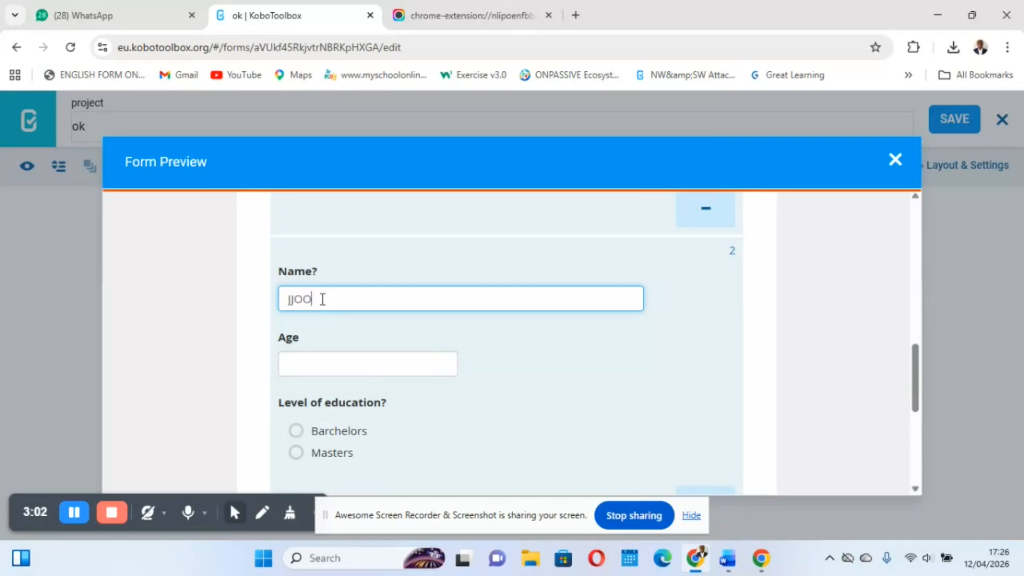
scroll(320, 297, "up", 1)
scroll(322, 304, "down", 2)
left_click(296, 321)
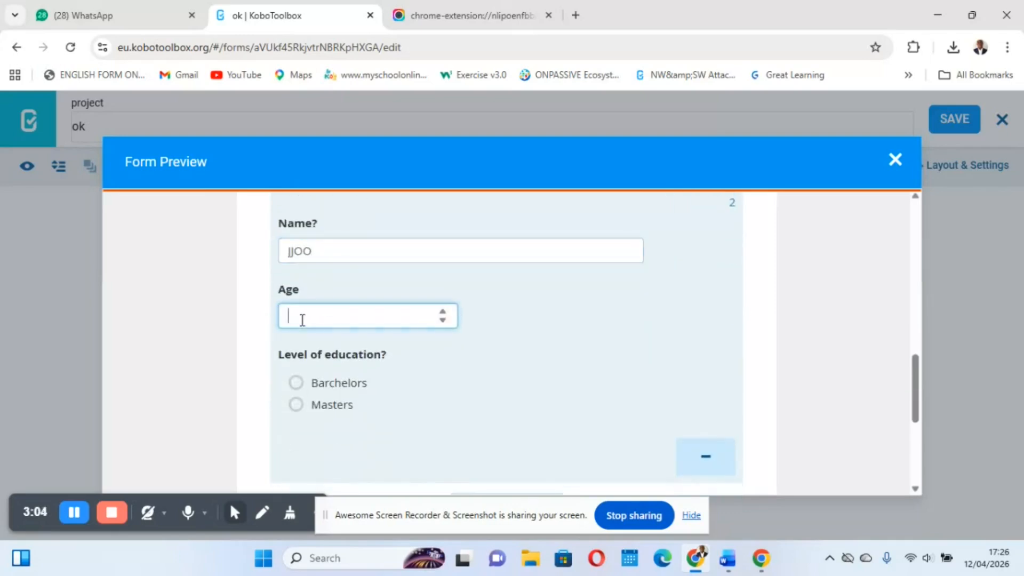
left_click(296, 406)
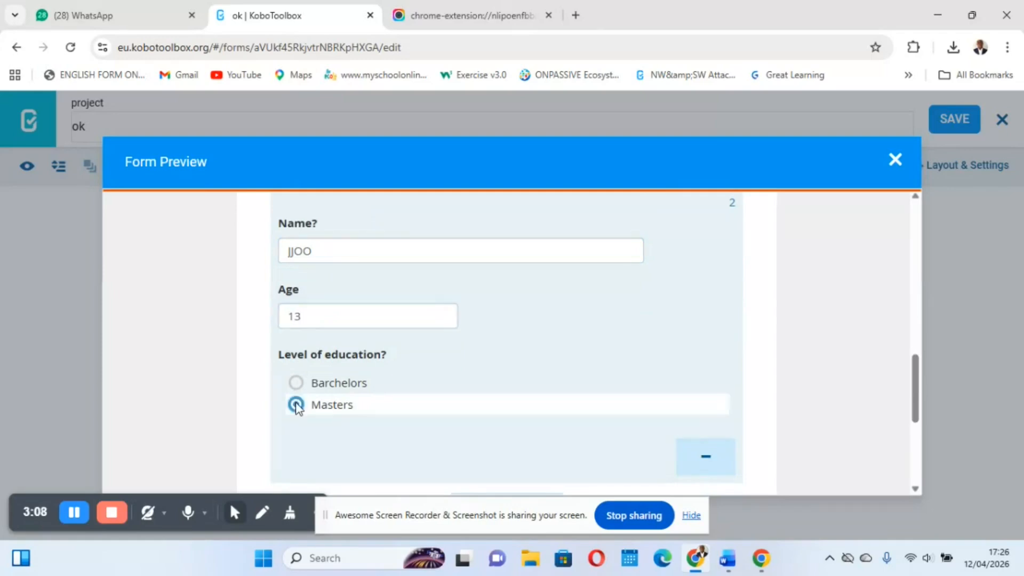
Change the answer to "How many are you in family?" to 2 in the preview
scroll(293, 405, "up", 7)
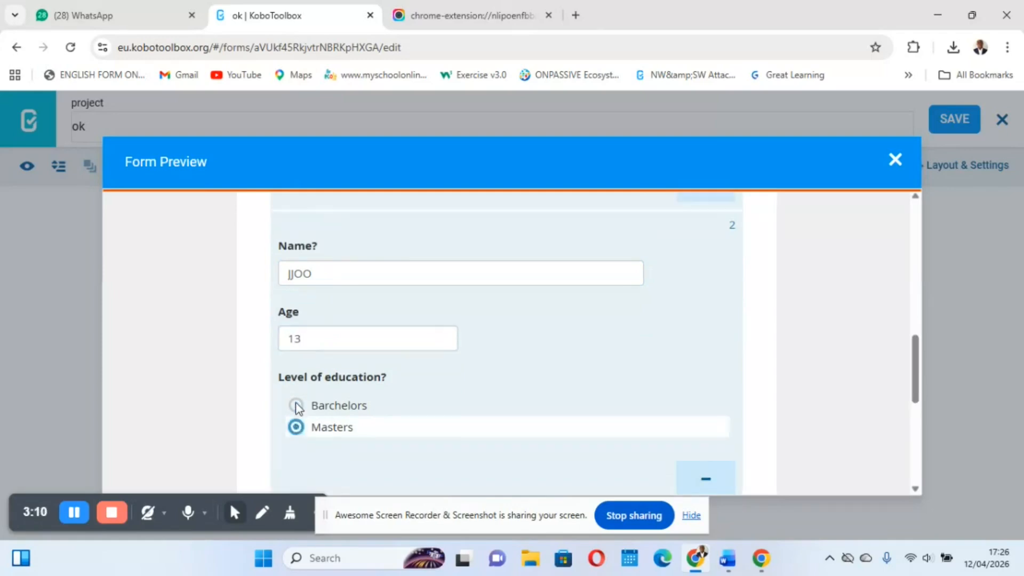
scroll(374, 373, "down", 1)
scroll(374, 376, "down", 1)
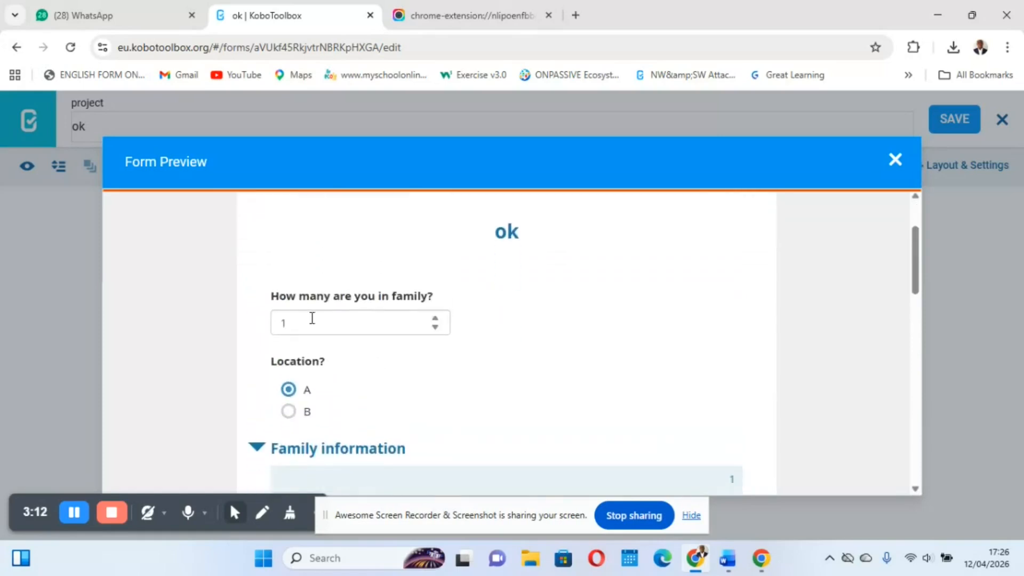
left_click(300, 322)
key("BackSpace")
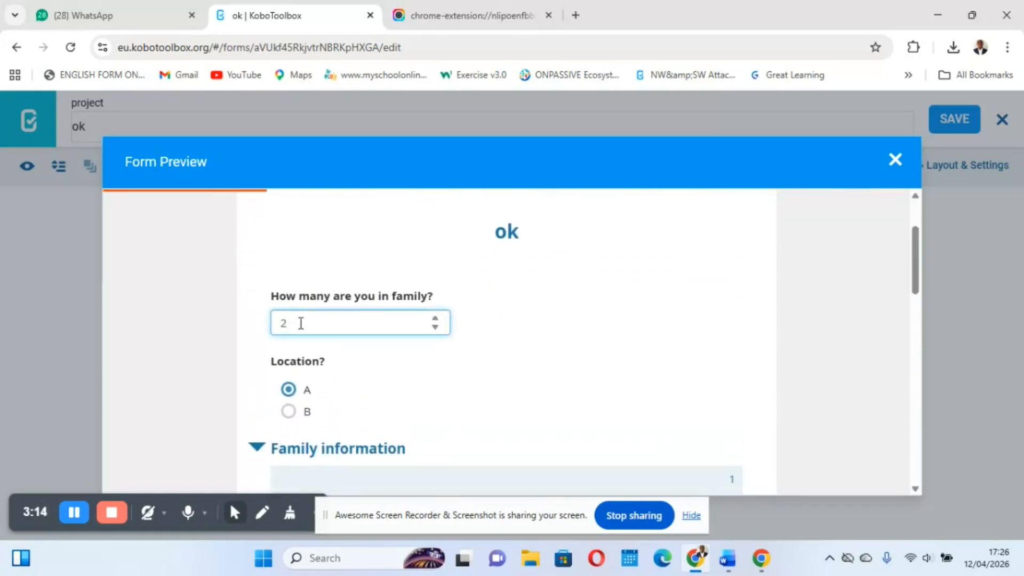
Open the project's Online-Offline (multiple submission) web form and load the unsaved record
scroll(300, 323, "down", 3)
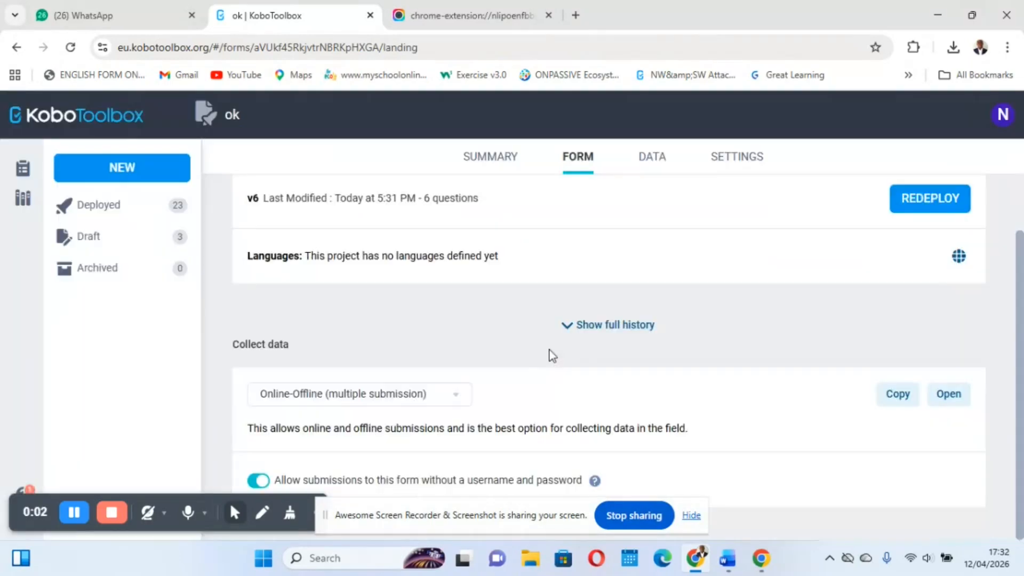
scroll(550, 355, "up", 2)
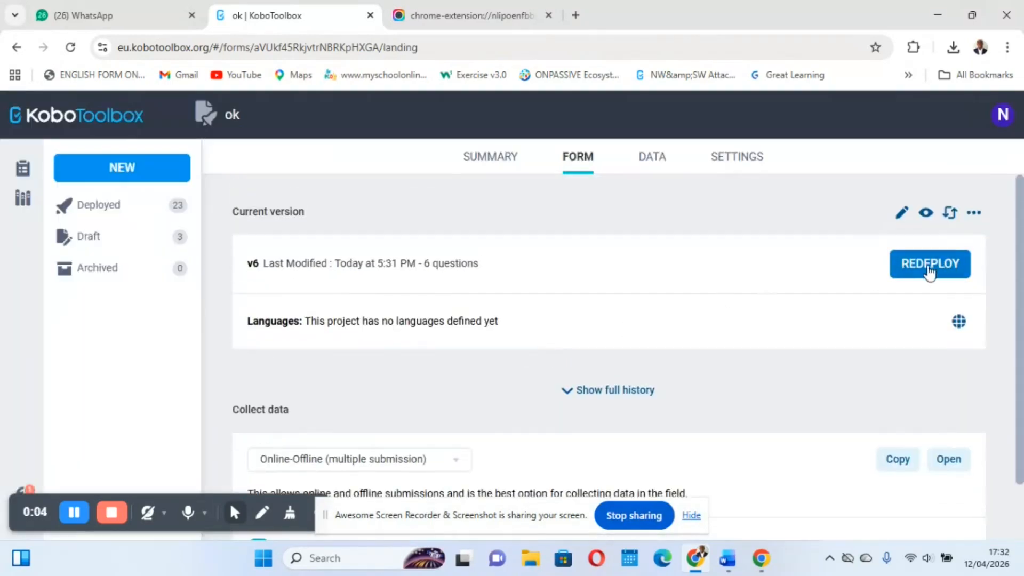
left_click(946, 463)
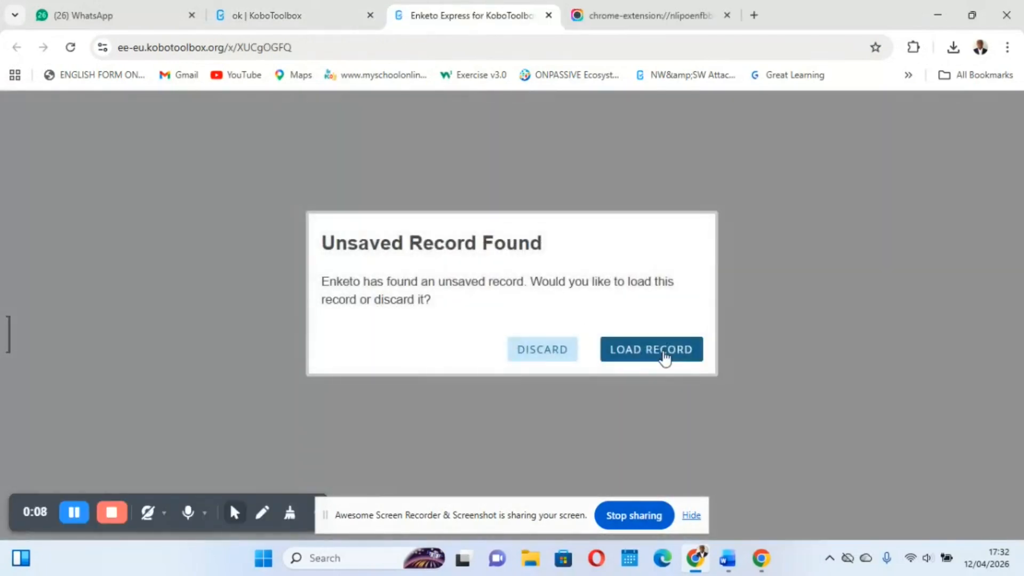
left_click(663, 356)
Set the family size to 3 and complete the first Family information entry with the person's name, age 12 and Barchelors
scroll(374, 320, "down", 2)
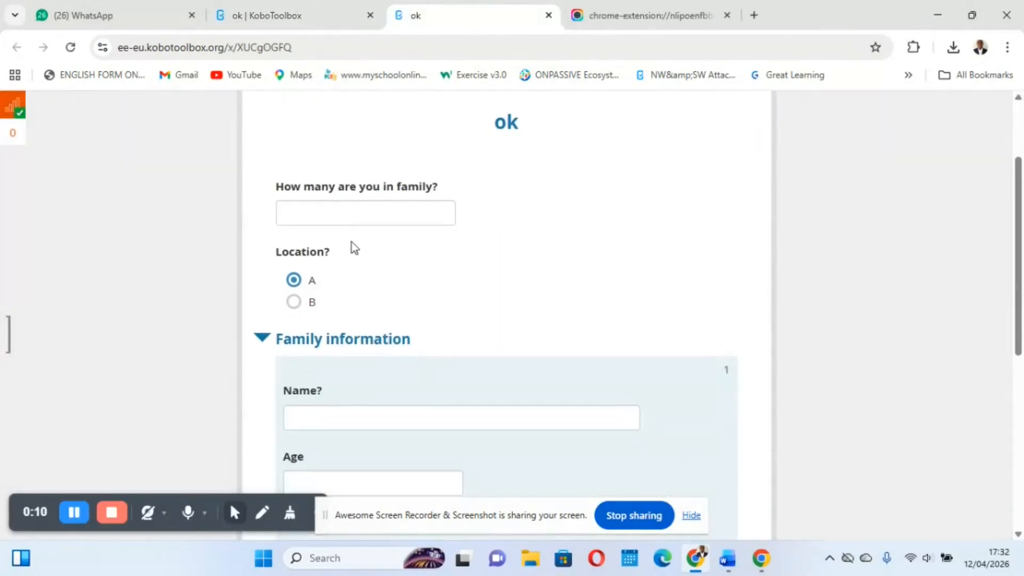
left_click(354, 212)
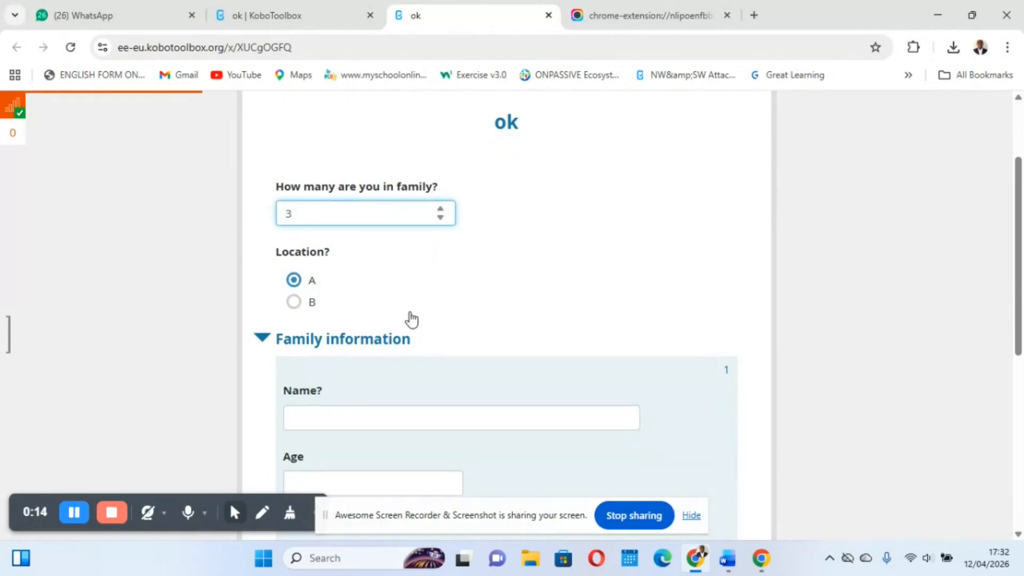
scroll(409, 318, "down", 2)
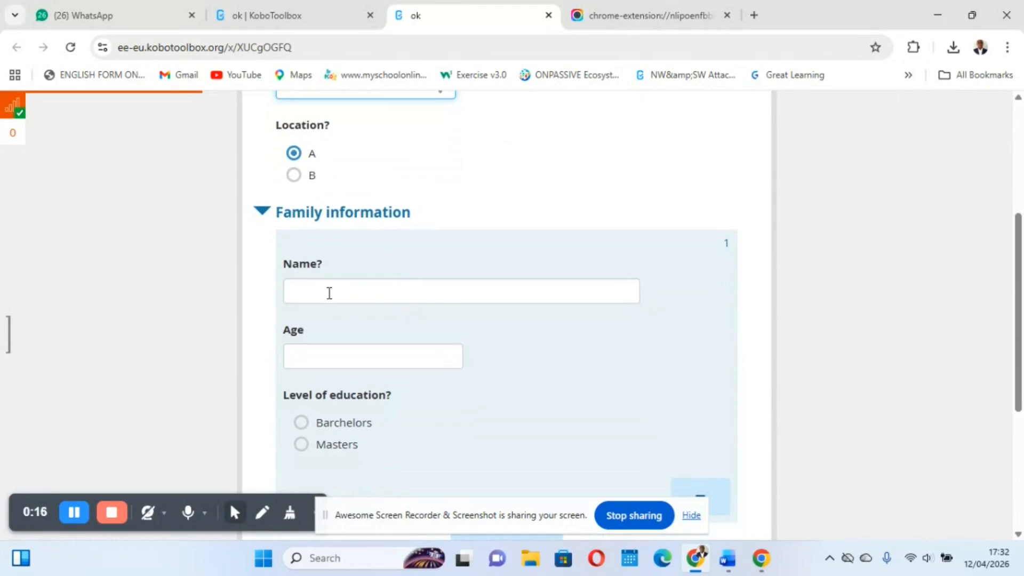
left_click(331, 290)
type("Hila")
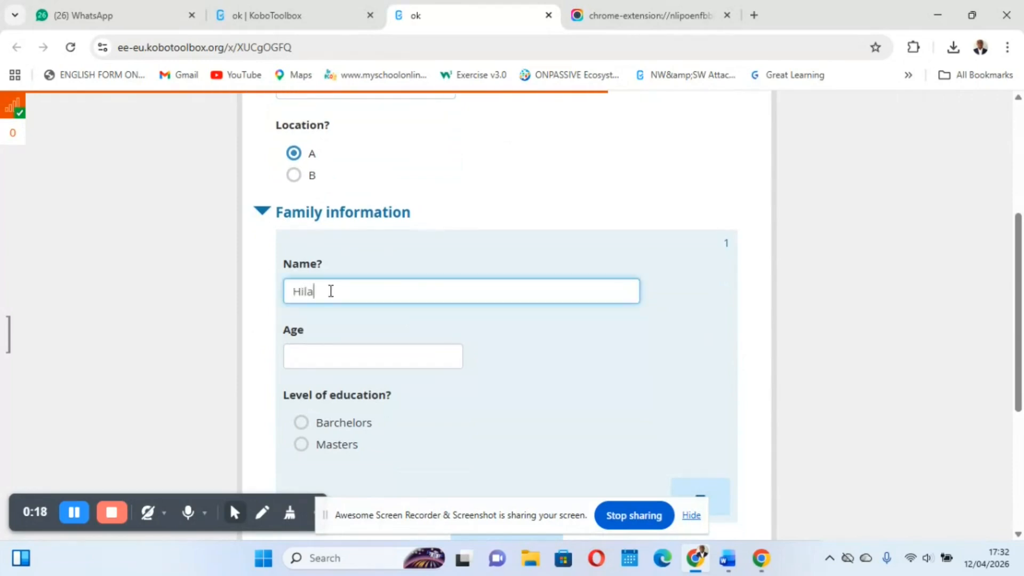
scroll(330, 291, "down", 2)
left_click(323, 247)
type("12")
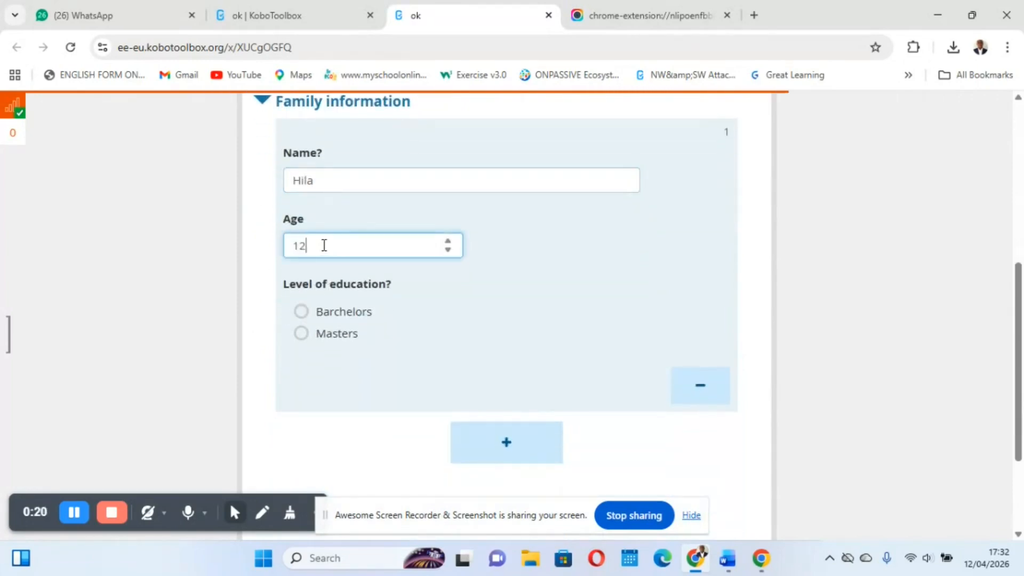
left_click(300, 312)
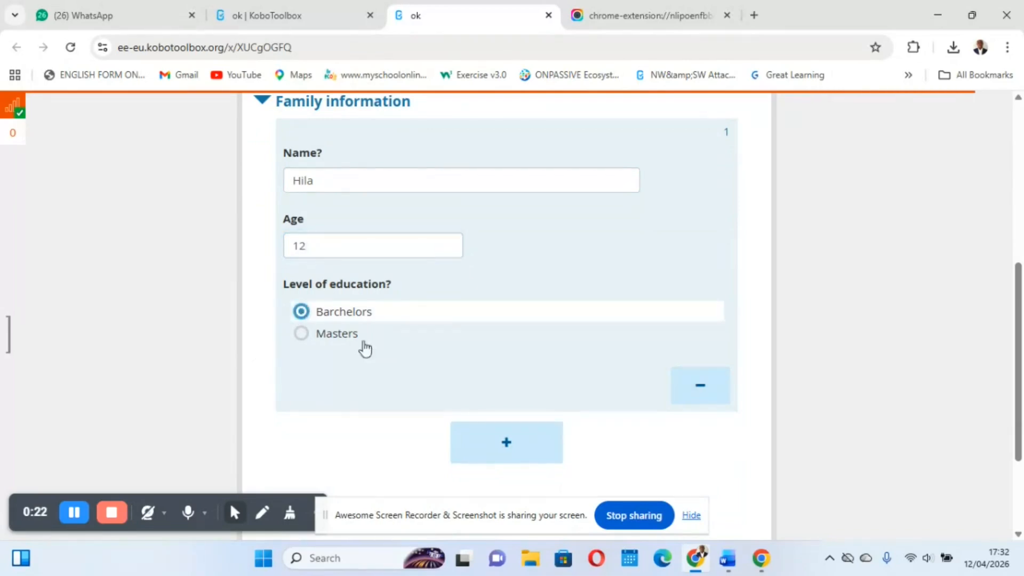
Add a second Family information entry with the person's name, age 13 and Masters as level of education
scroll(464, 368, "down", 2)
left_click(496, 331)
left_click(360, 354)
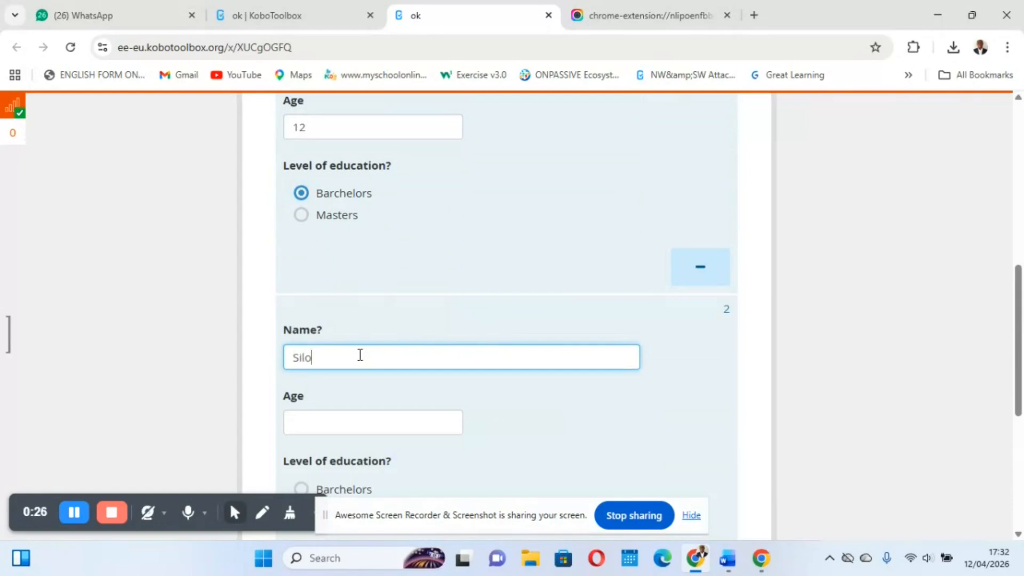
left_click(380, 424)
type("1")
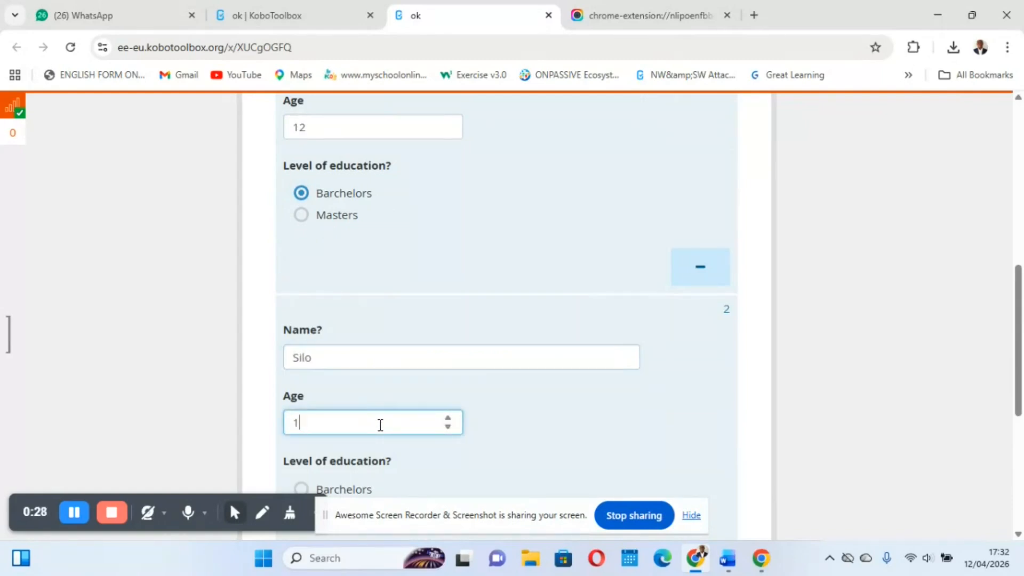
type("3")
scroll(315, 397, "down", 2)
left_click(301, 413)
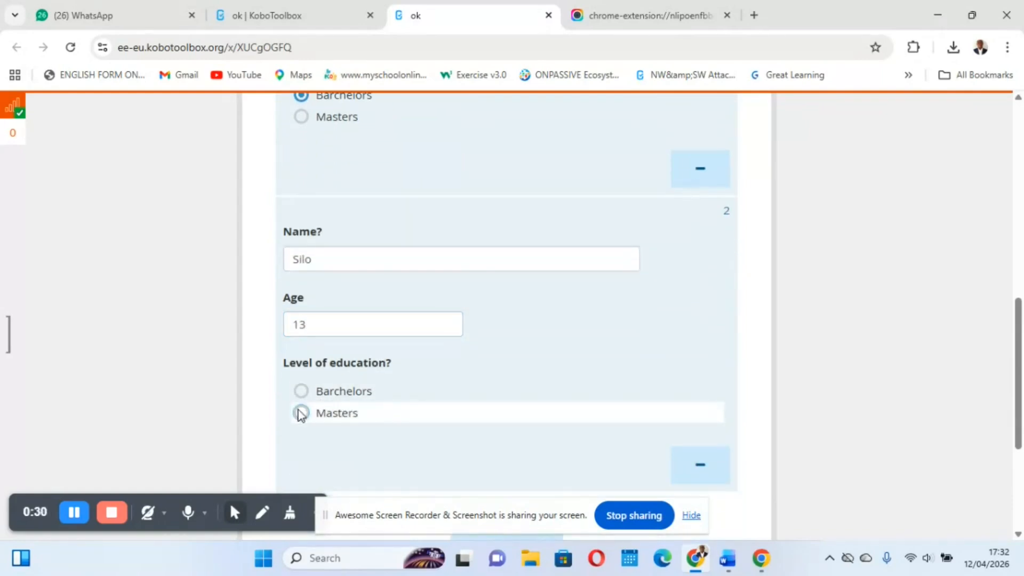
Add a third Family information entry with the person's name, age 15 and Barchelors as level of education
scroll(301, 414, "down", 3)
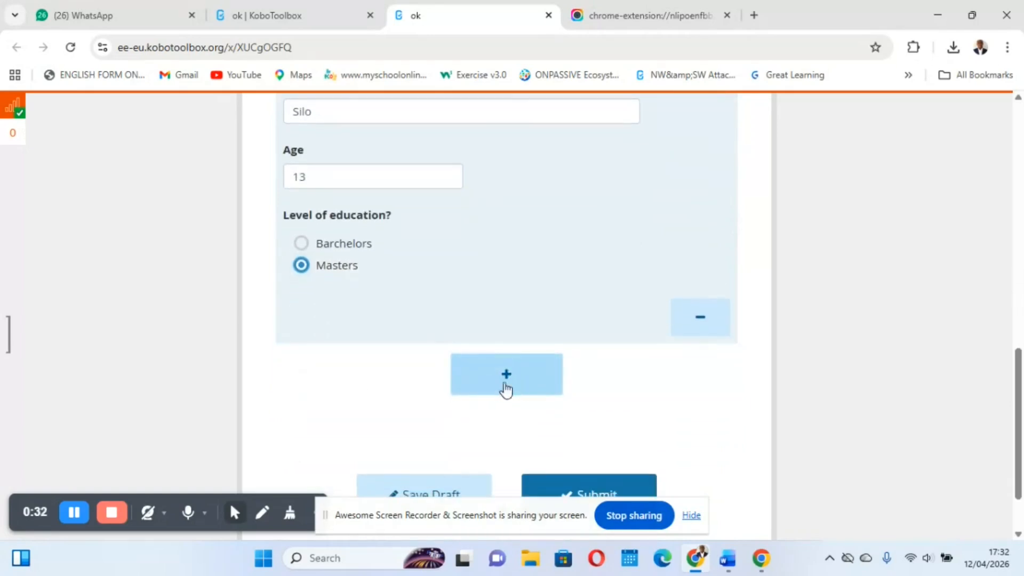
left_click(497, 392)
scroll(495, 385, "down", 2)
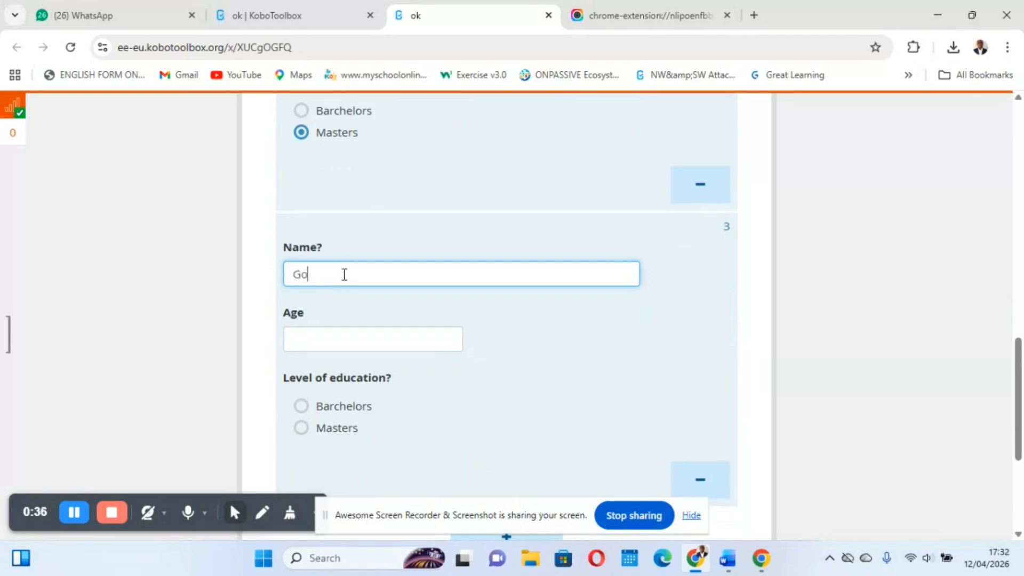
left_click(353, 340)
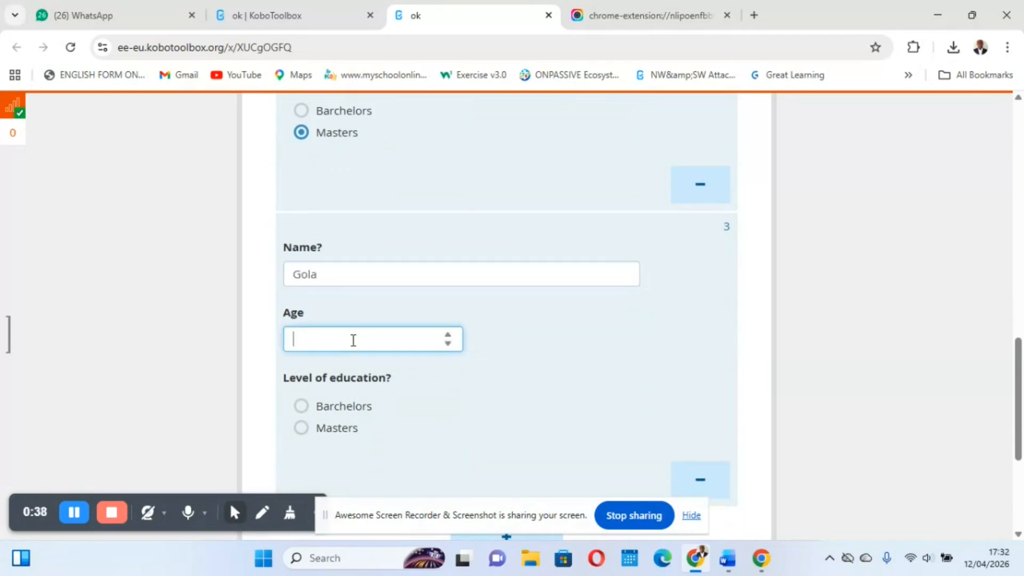
scroll(320, 336, "down", 2)
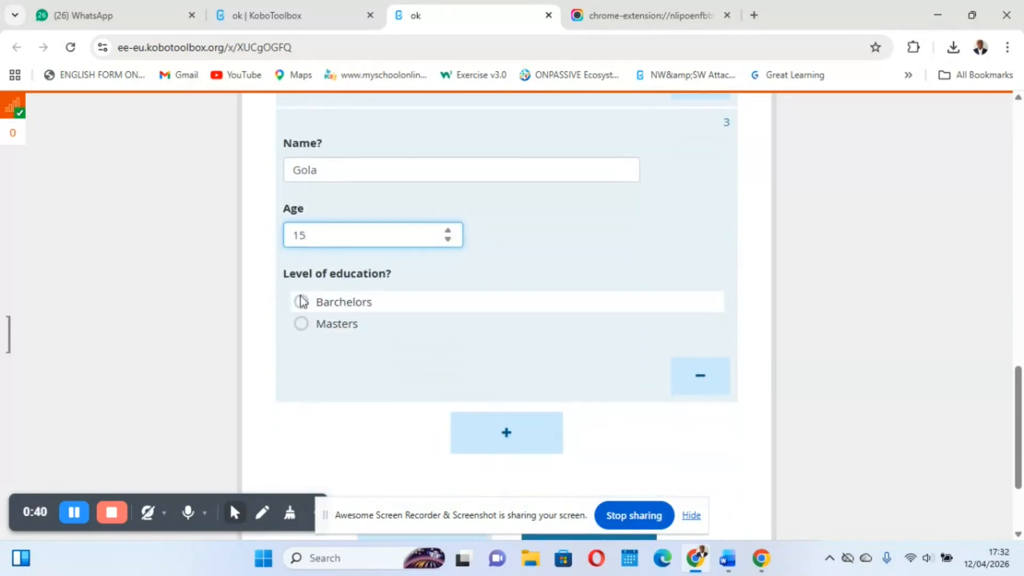
left_click(300, 301)
Review the answers of all three Family information entries and submit the record
scroll(385, 294, "up", 15)
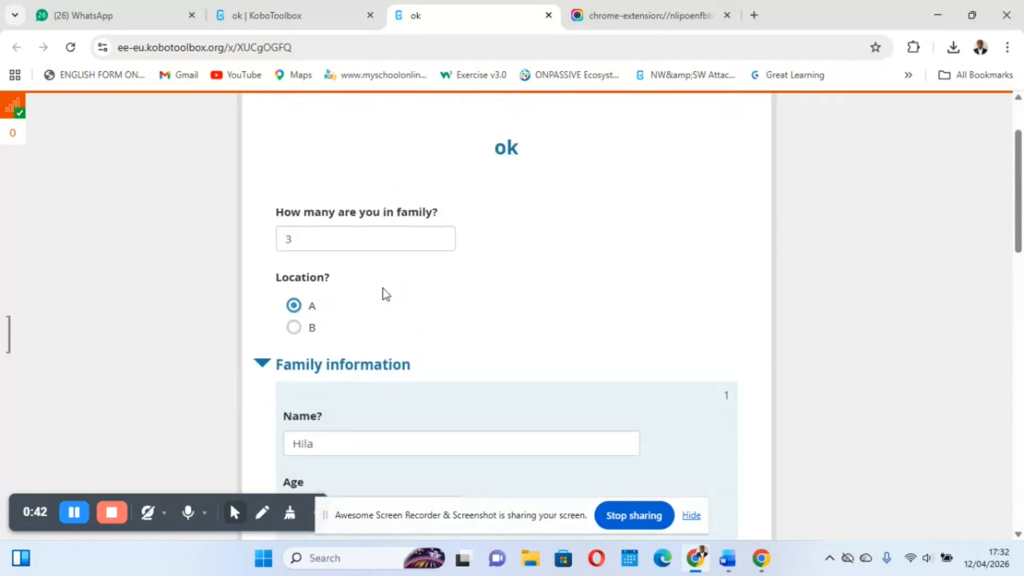
scroll(301, 230, "down", 1)
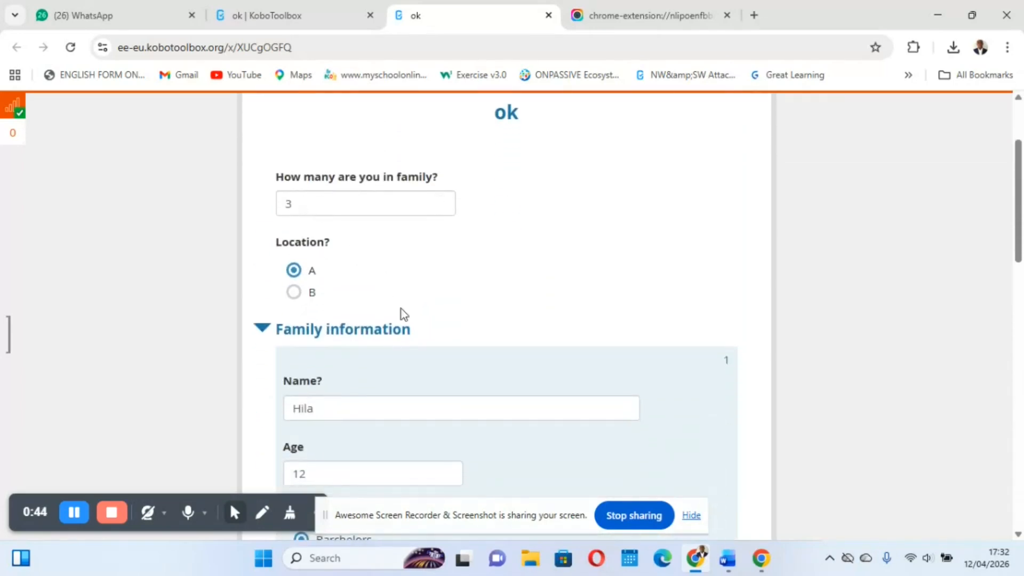
scroll(401, 309, "down", 3)
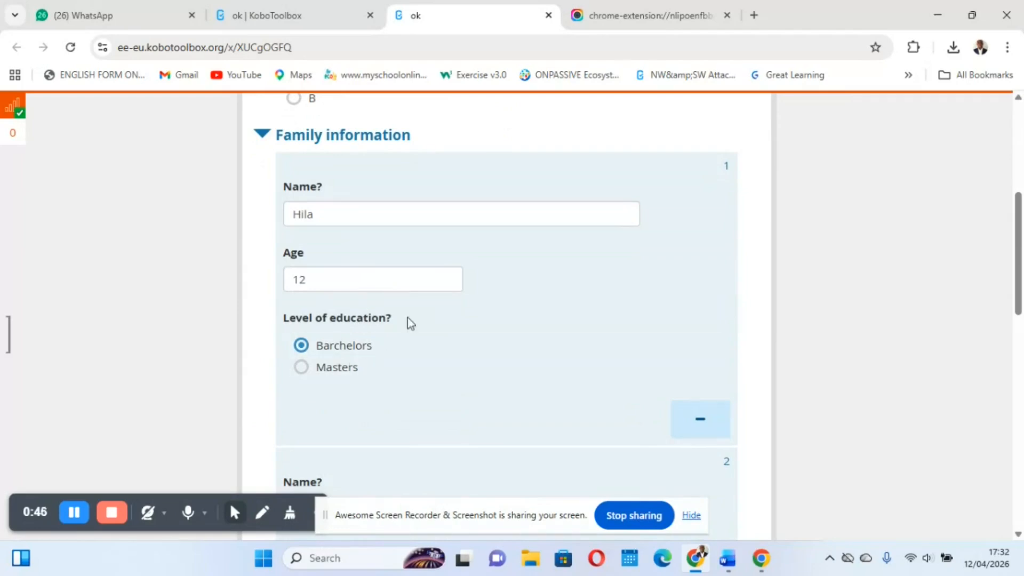
scroll(400, 400, "down", 4)
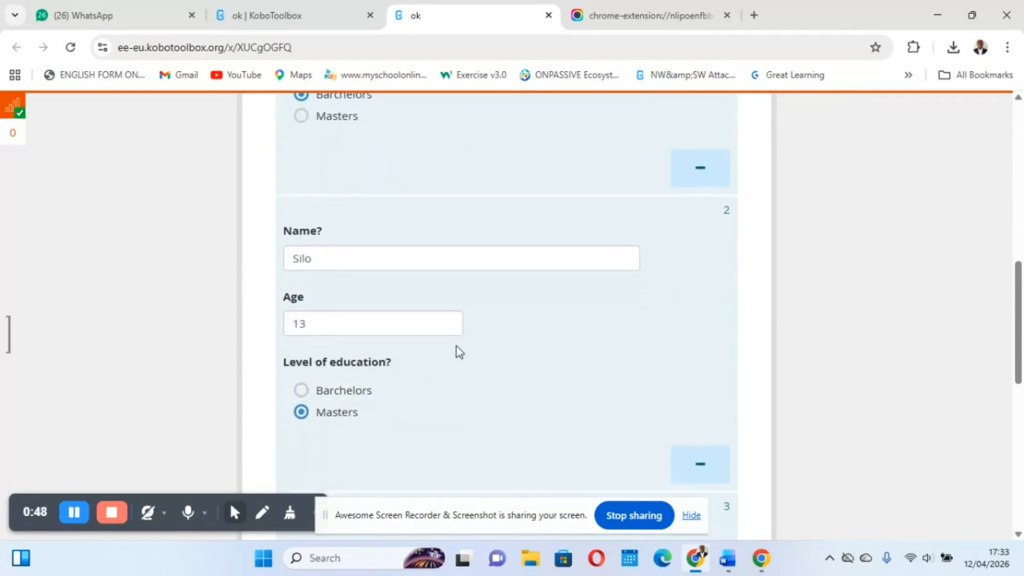
scroll(459, 344, "down", 2)
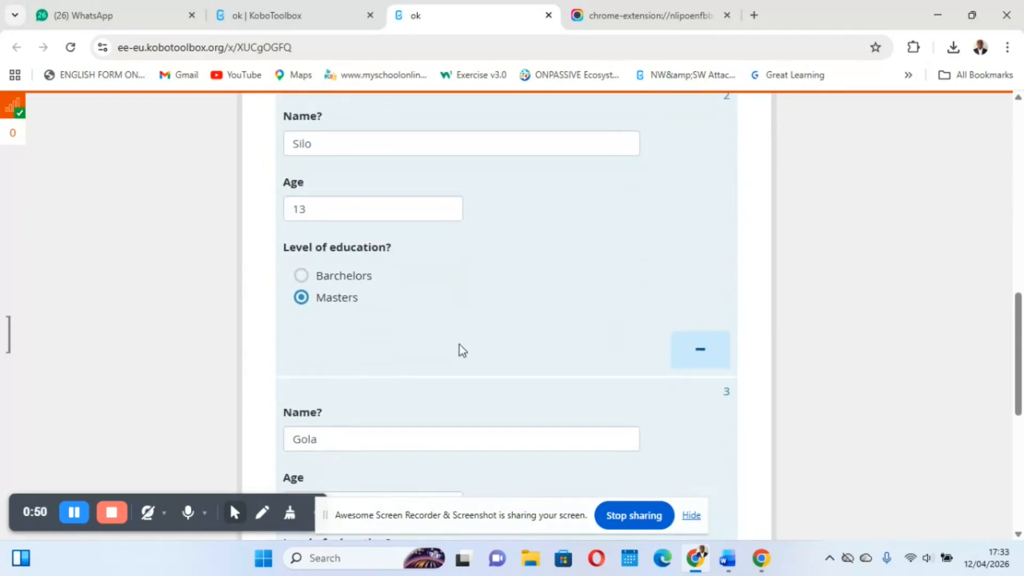
scroll(460, 344, "down", 5)
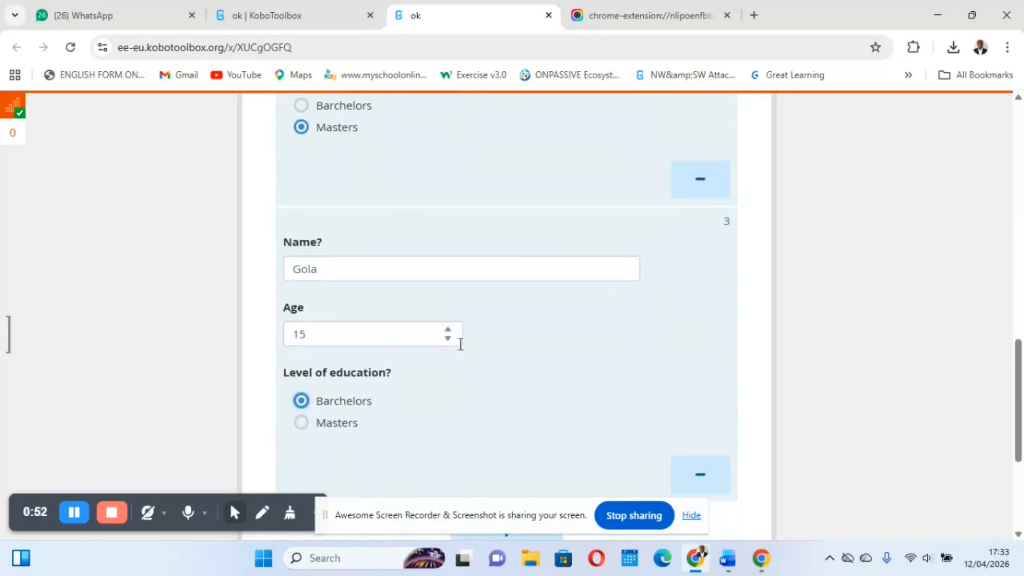
scroll(458, 347, "down", 2)
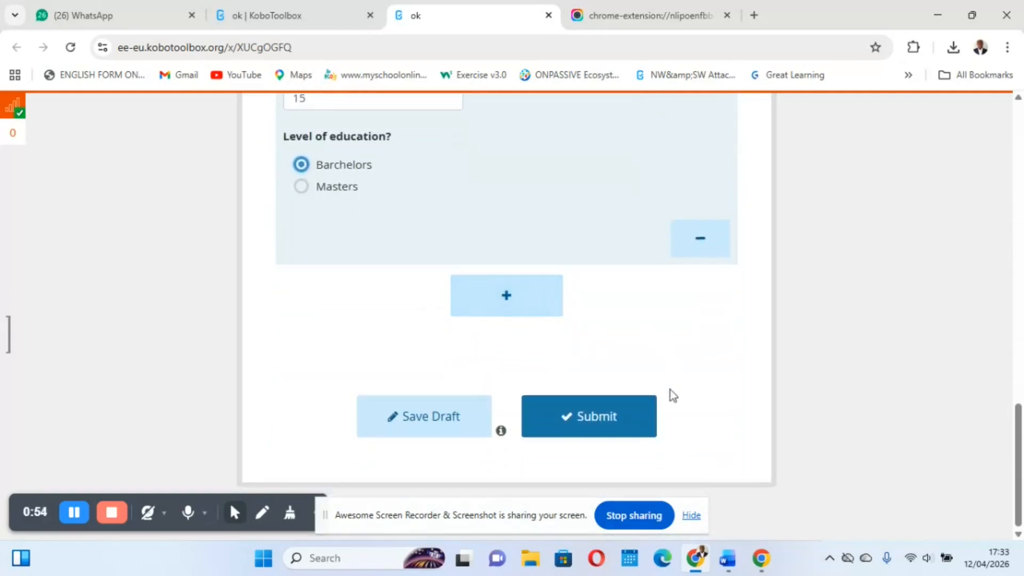
left_click(583, 427)
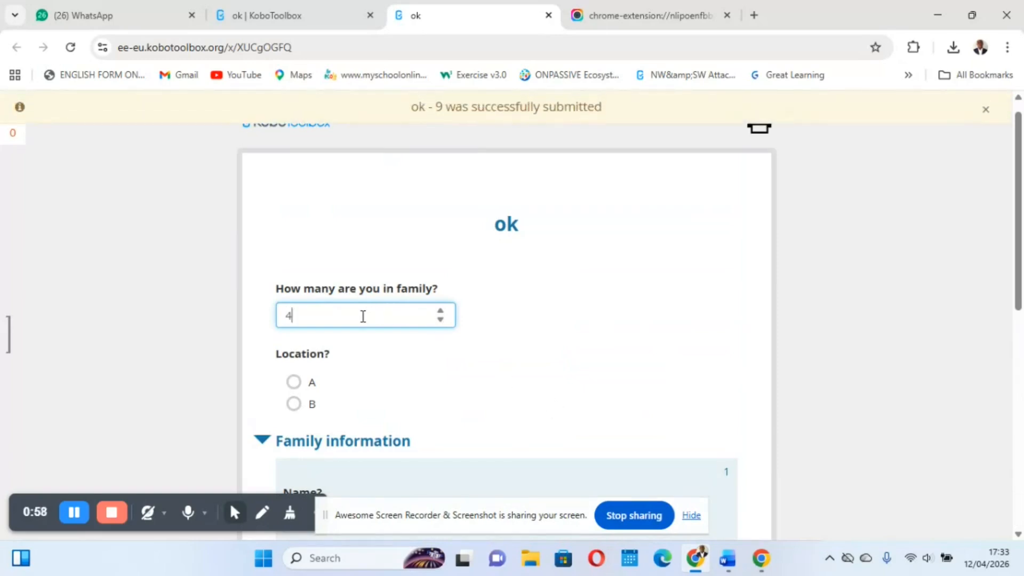
Start a new record with a family size of 4 and location B
scroll(363, 316, "down", 2)
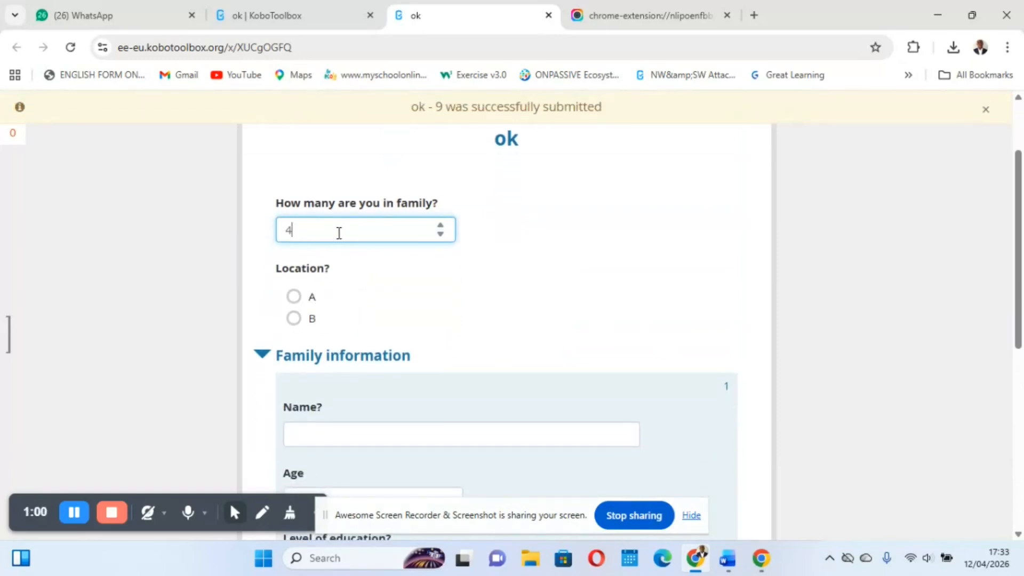
left_click(292, 313)
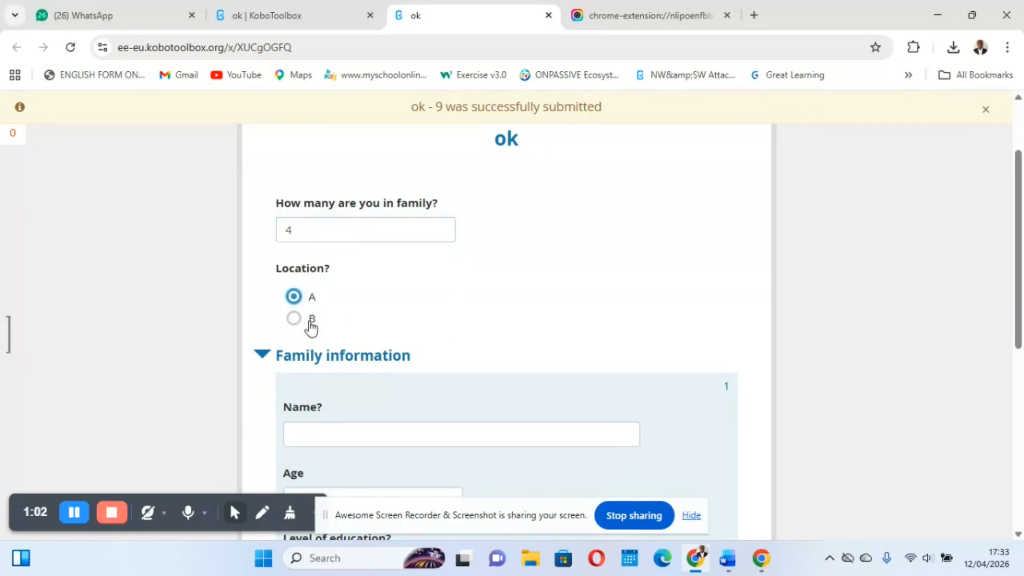
left_click(293, 319)
Complete the new record's first Family information entry with the person's name, age 30 and Masters as level of education
scroll(404, 320, "down", 3)
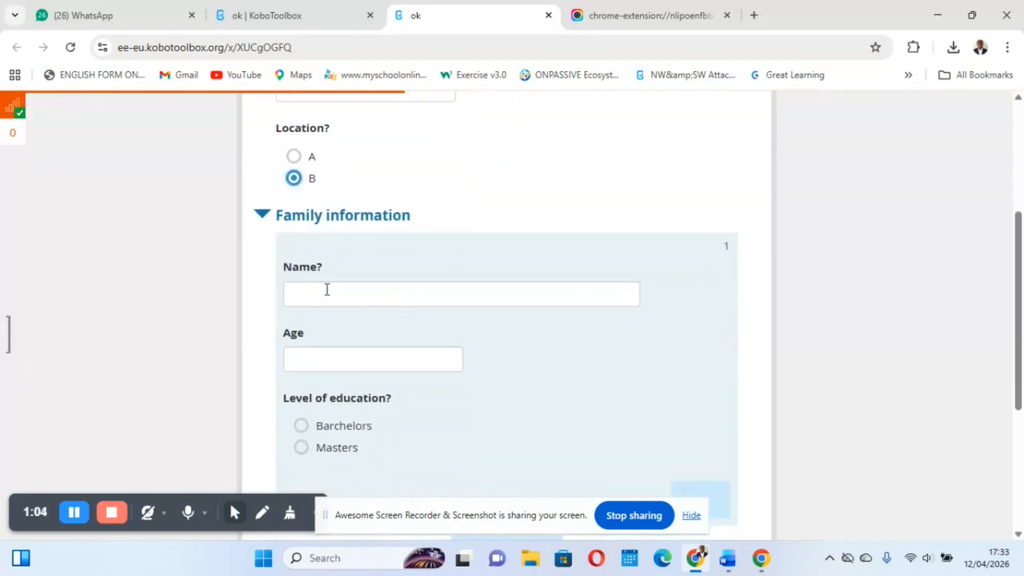
left_click(329, 292)
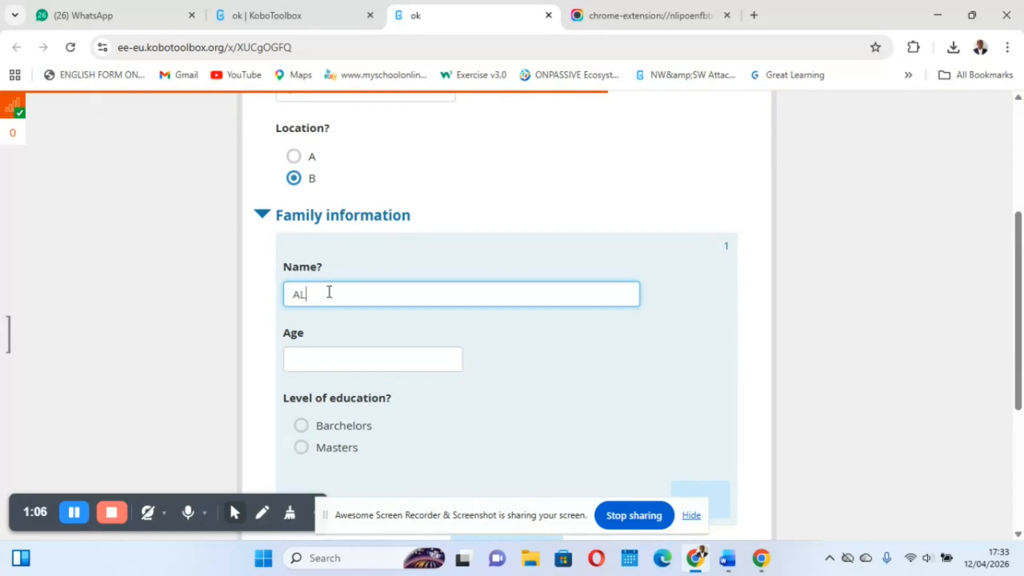
scroll(329, 292, "down", 2)
left_click(332, 237)
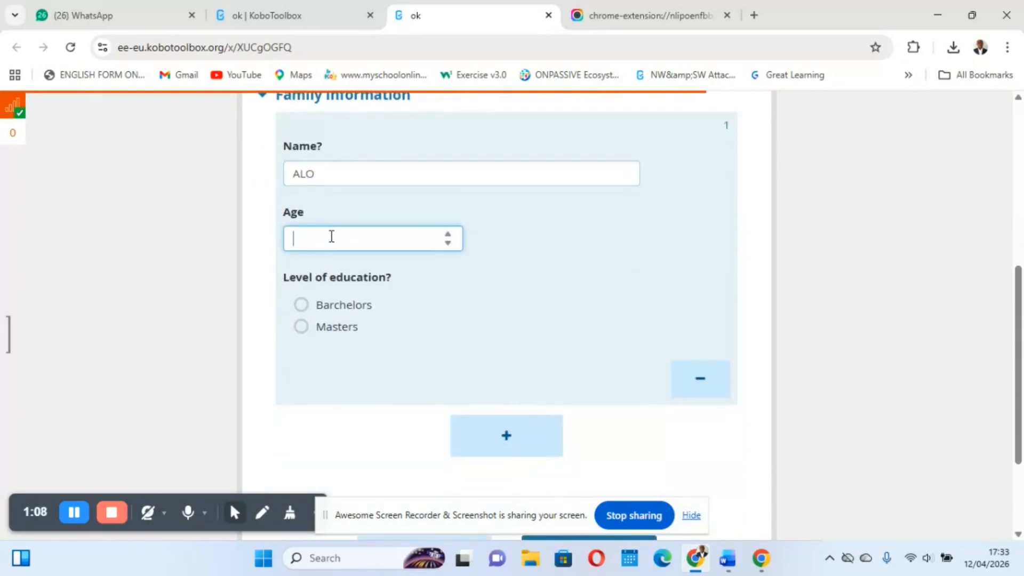
scroll(331, 236, "down", 2)
left_click(301, 233)
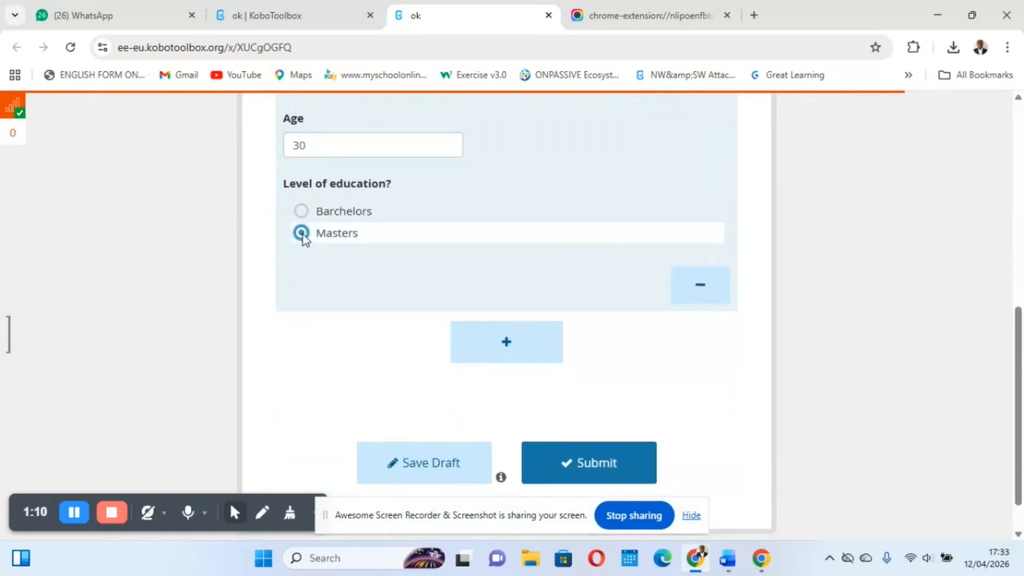
Add a second Family information entry with the person's name, age 18 and Barchelors as level of education
left_click(492, 343)
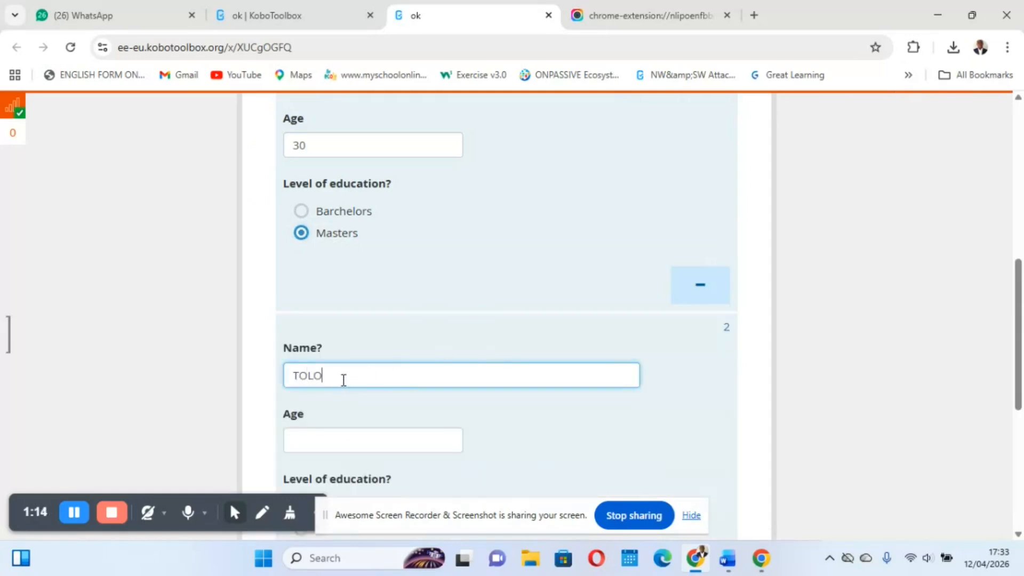
scroll(344, 380, "down", 2)
left_click(325, 322)
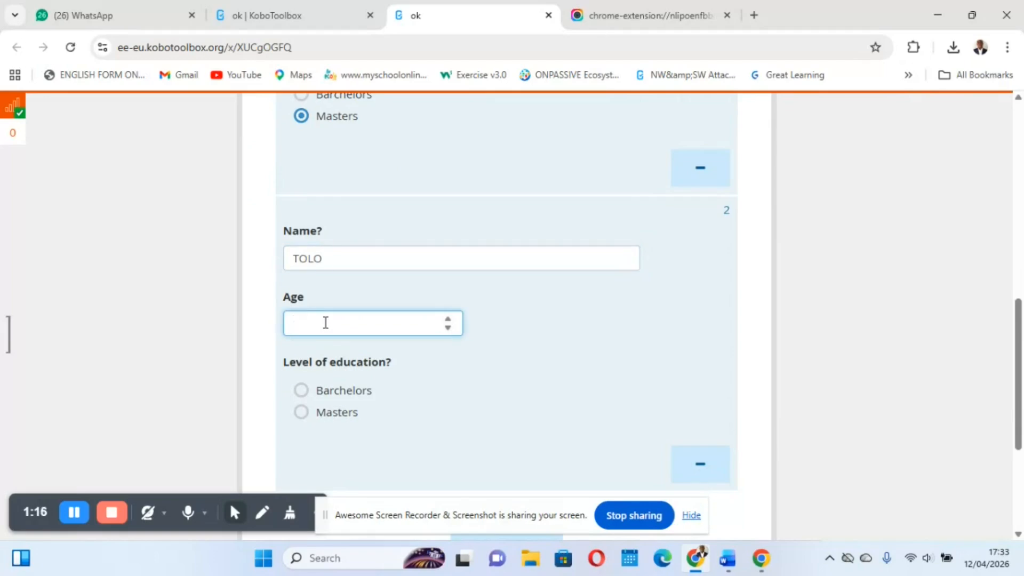
scroll(325, 322, "down", 2)
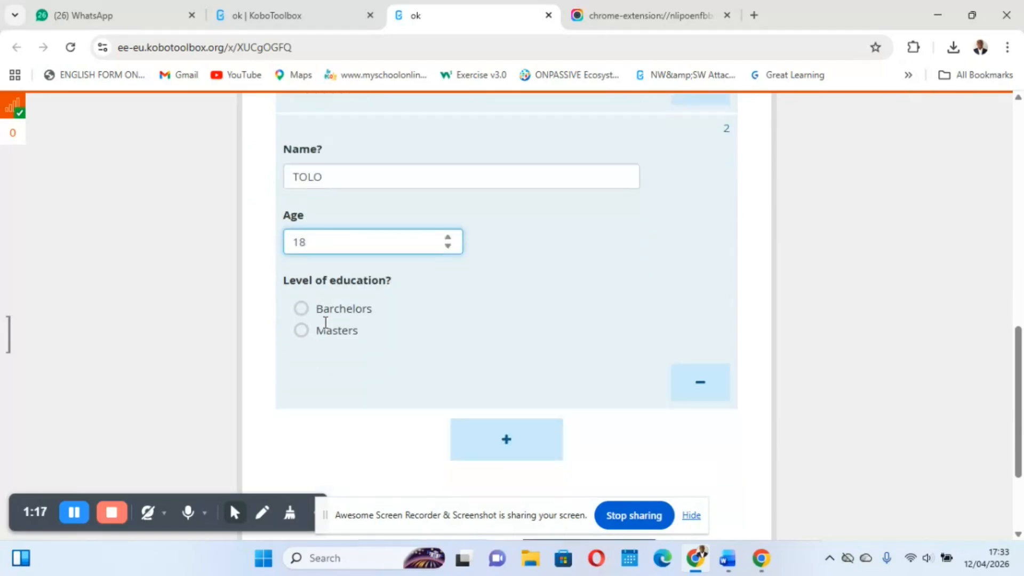
left_click(301, 296)
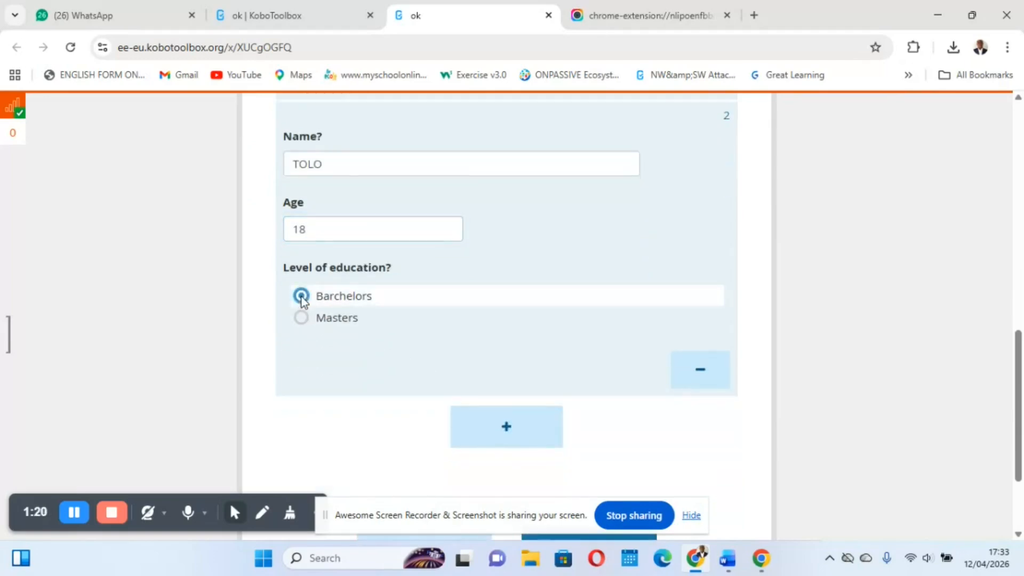
Add a third Family information entry with the person's name, age 25 and Barchelors as level of education
left_click(484, 433)
scroll(366, 404, "down", 3)
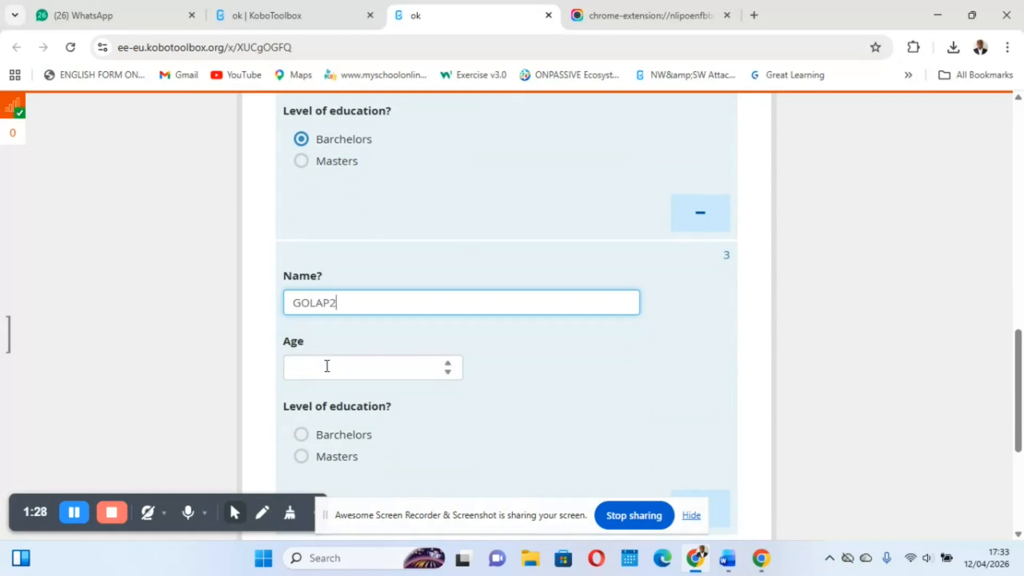
scroll(327, 365, "down", 1)
key("BackSpace")
key("BackSpace")
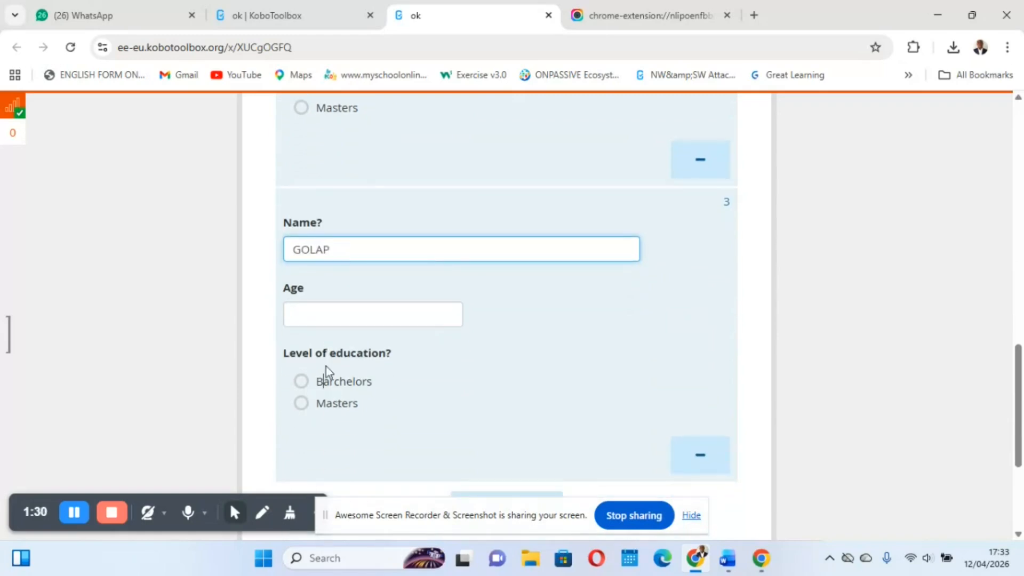
left_click(243, 339)
left_click(308, 319)
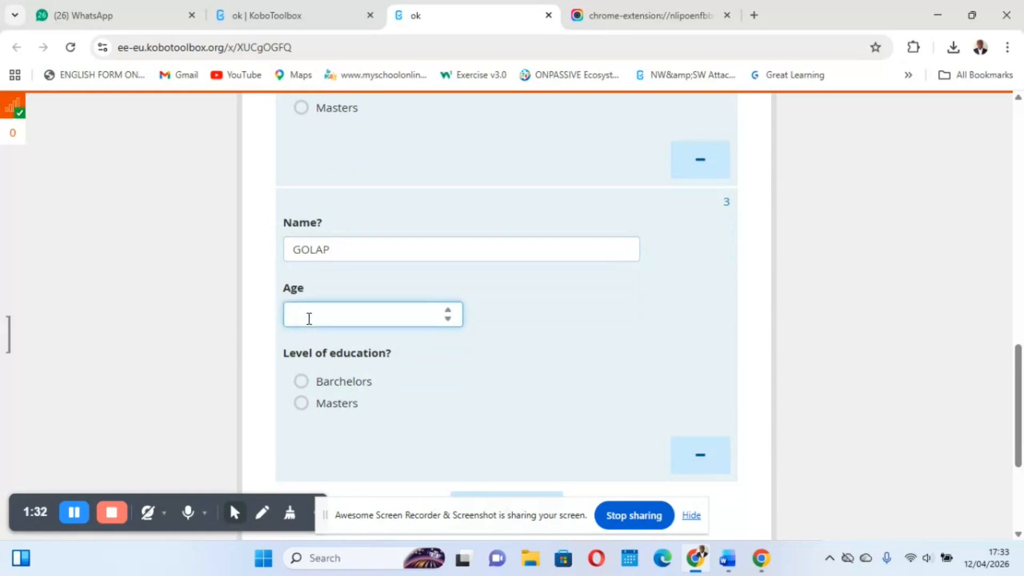
left_click(301, 381)
Add a fourth Family information entry with the person's name, age 32 and Masters as level of education
scroll(416, 350, "down", 4)
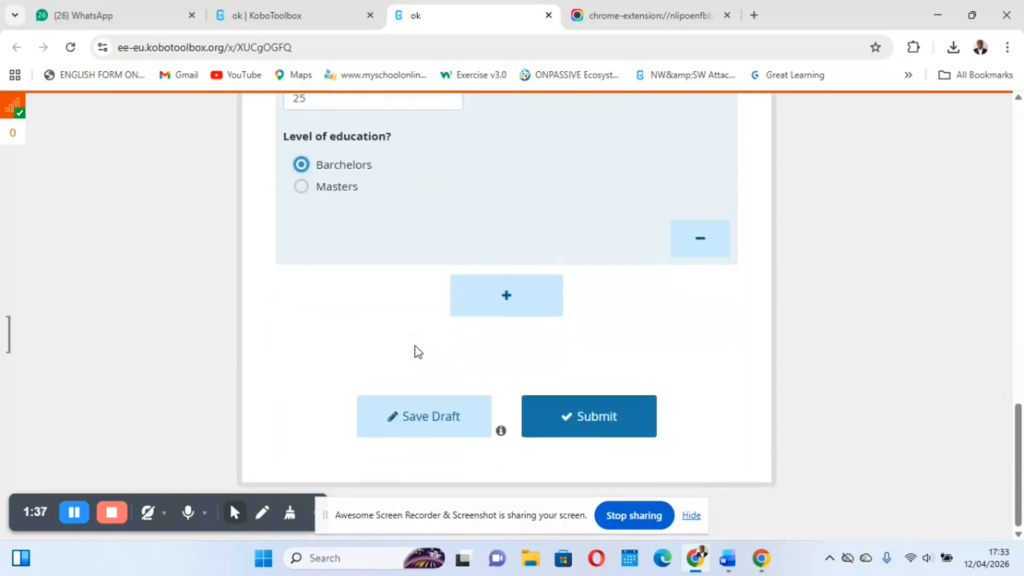
left_click(504, 294)
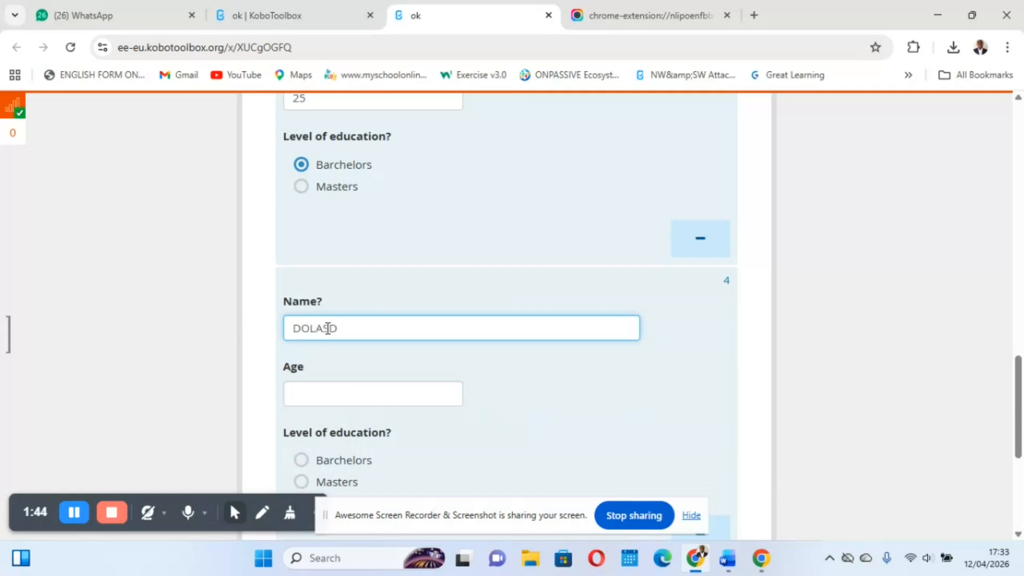
left_click(323, 398)
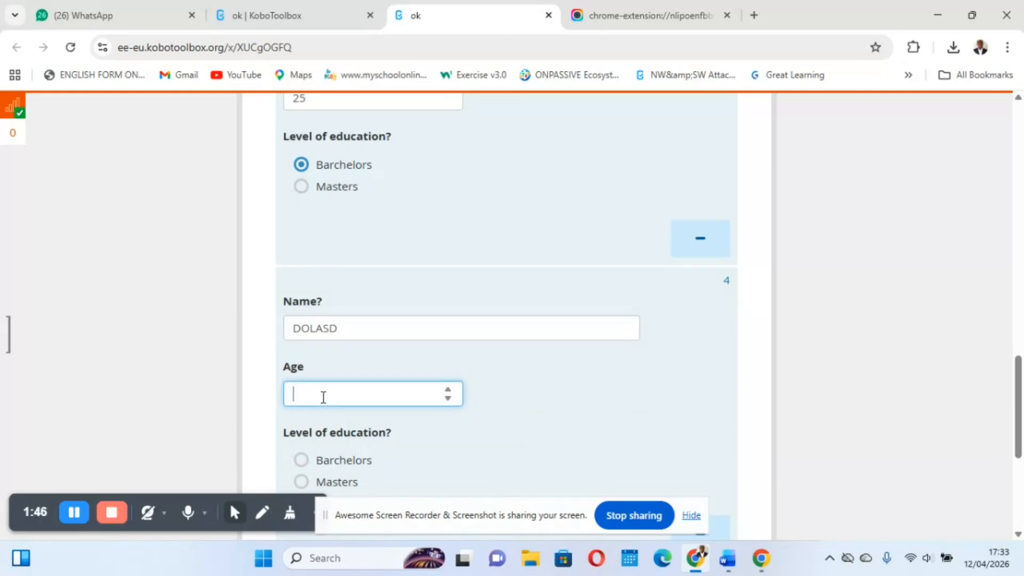
scroll(323, 397, "down", 2)
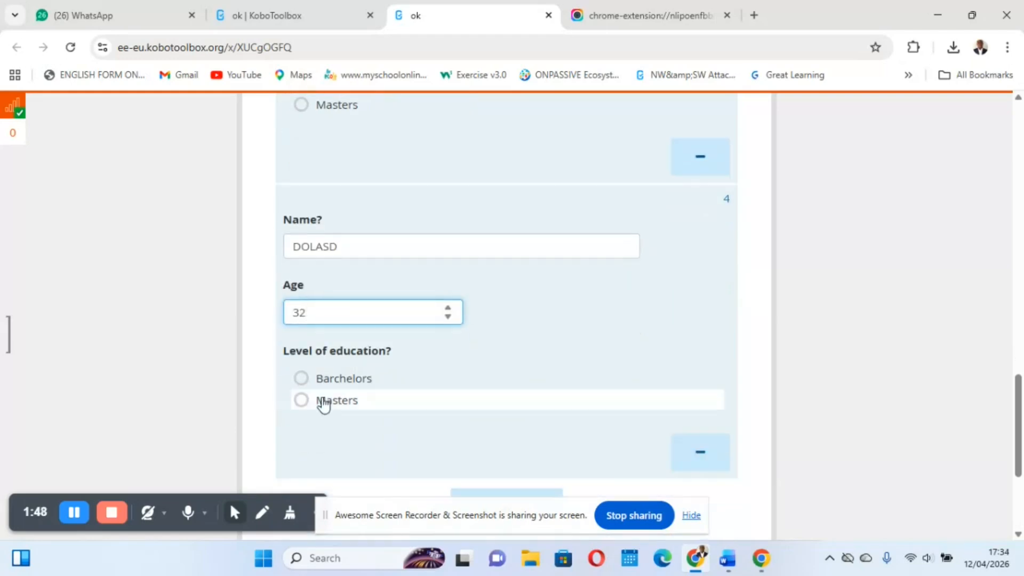
left_click(301, 400)
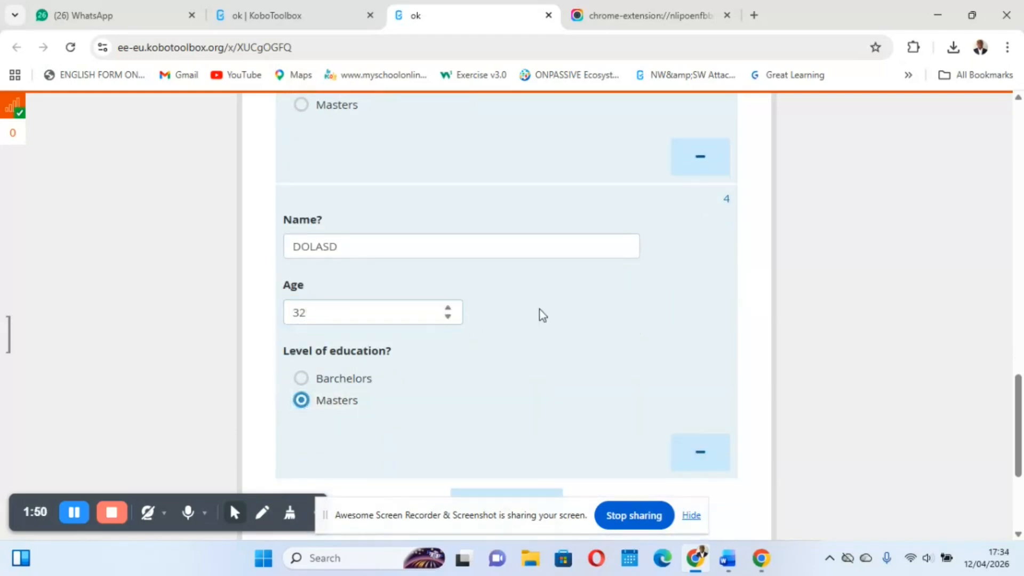
Check the family size against the four Family information entries and submit the record
scroll(540, 313, "down", 4)
scroll(608, 211, "up", 20)
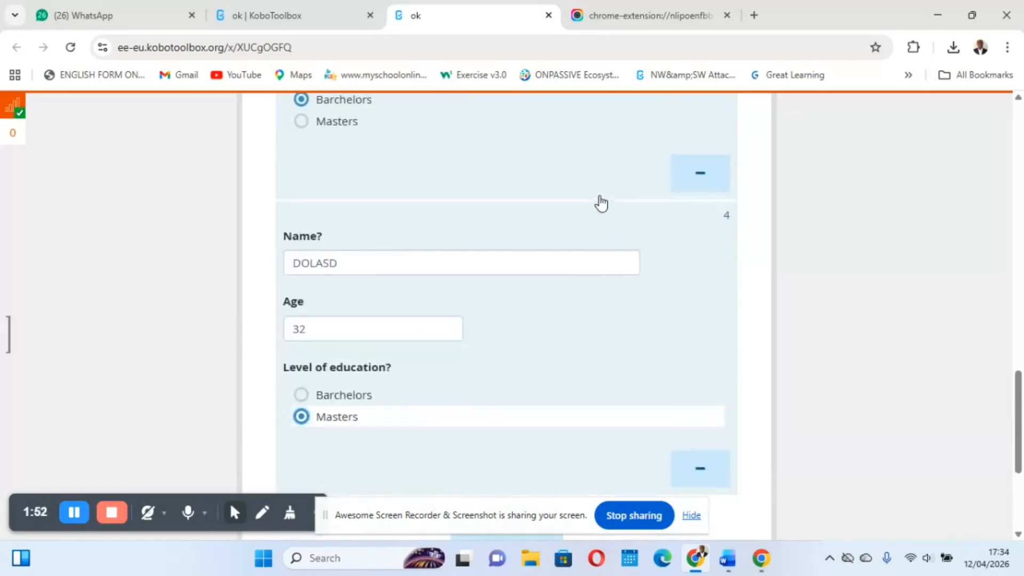
scroll(602, 202, "up", 4)
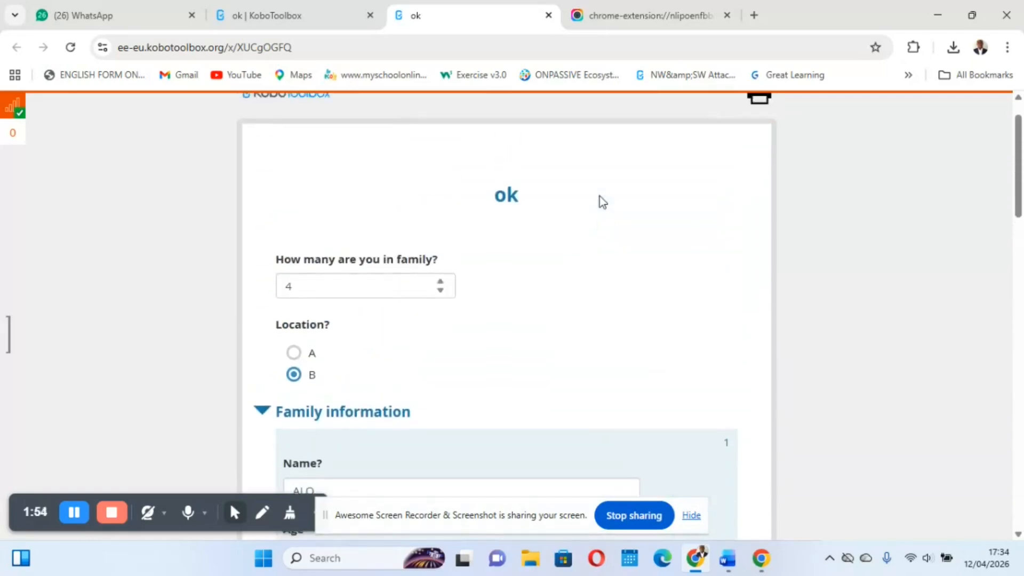
left_click_drag(309, 294, 281, 294)
scroll(470, 359, "down", 20)
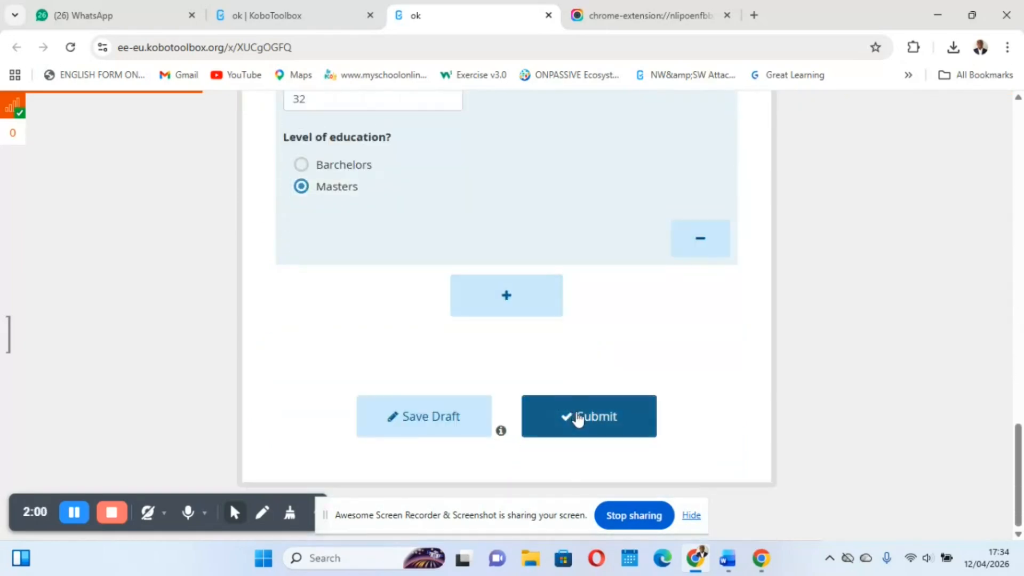
left_click(580, 418)
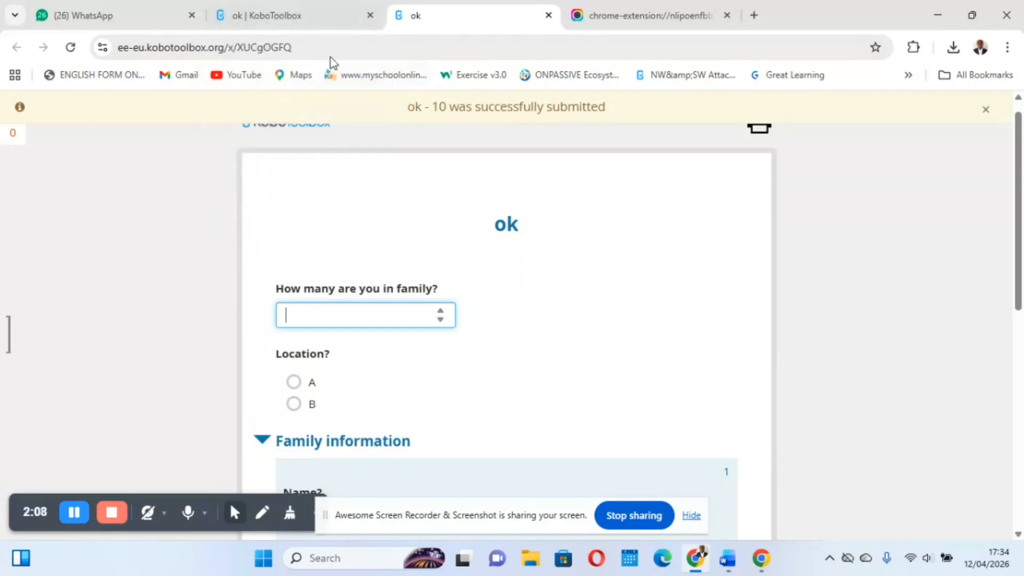
Return to the ok project, open its data table, reload it and review the submitted records across the Family information columns
left_click(298, 26)
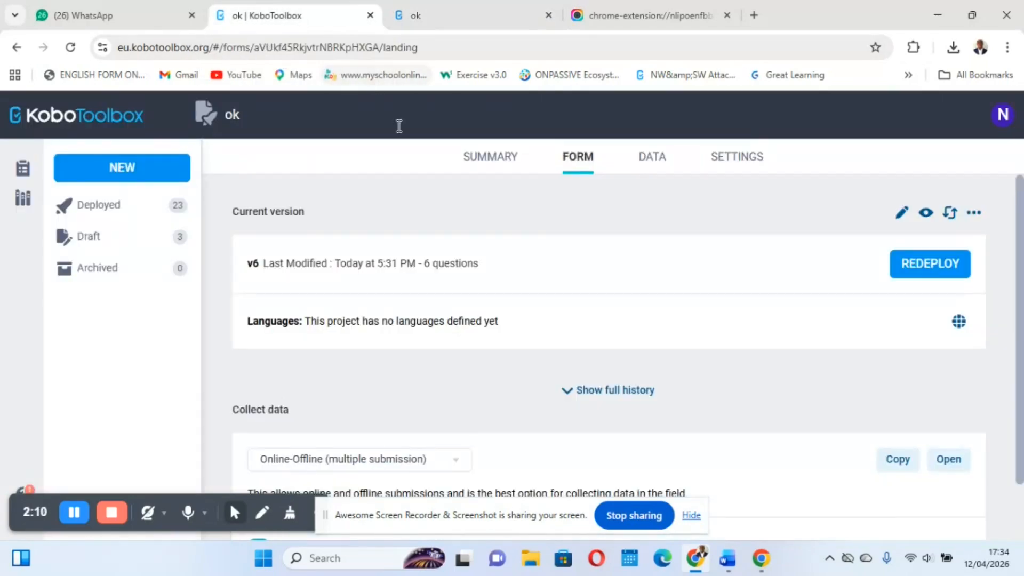
left_click(653, 160)
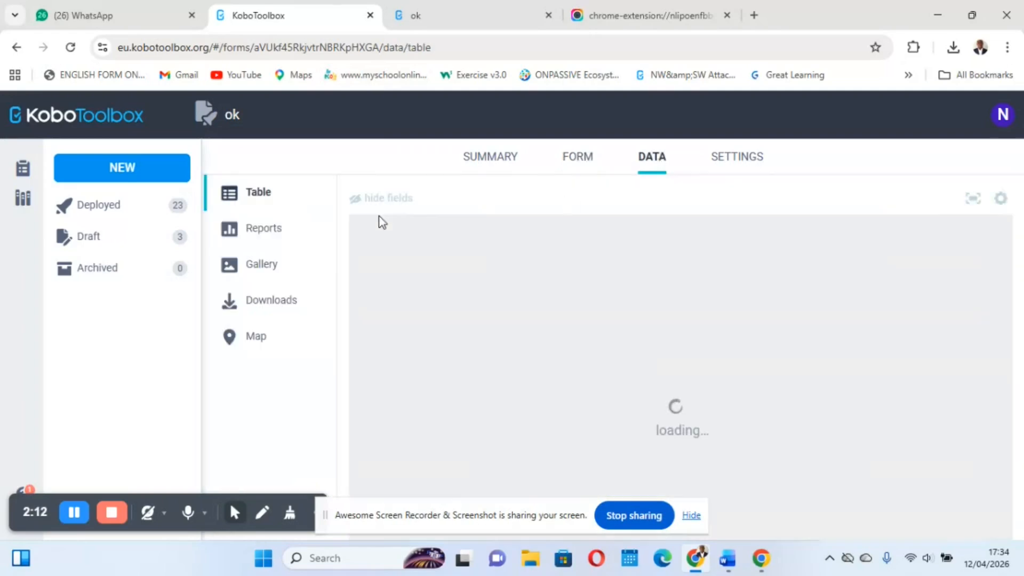
left_click(70, 47)
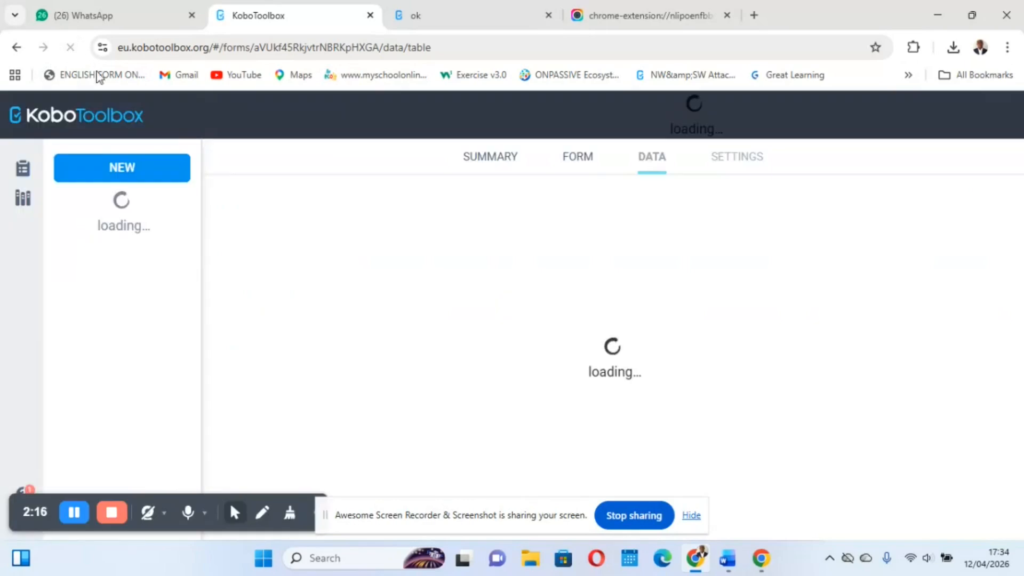
scroll(599, 312, "right", 3)
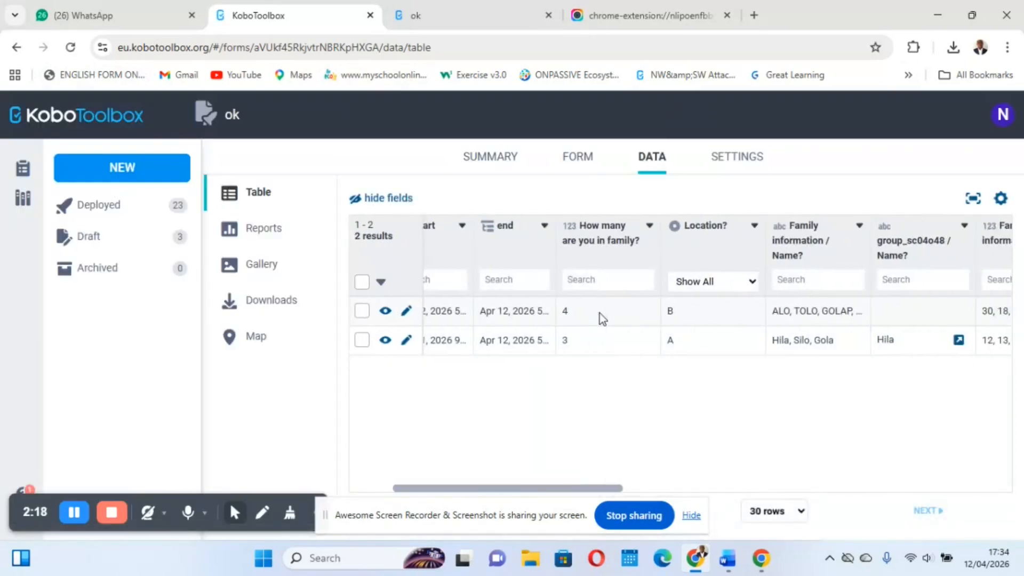
scroll(600, 313, "right", 3)
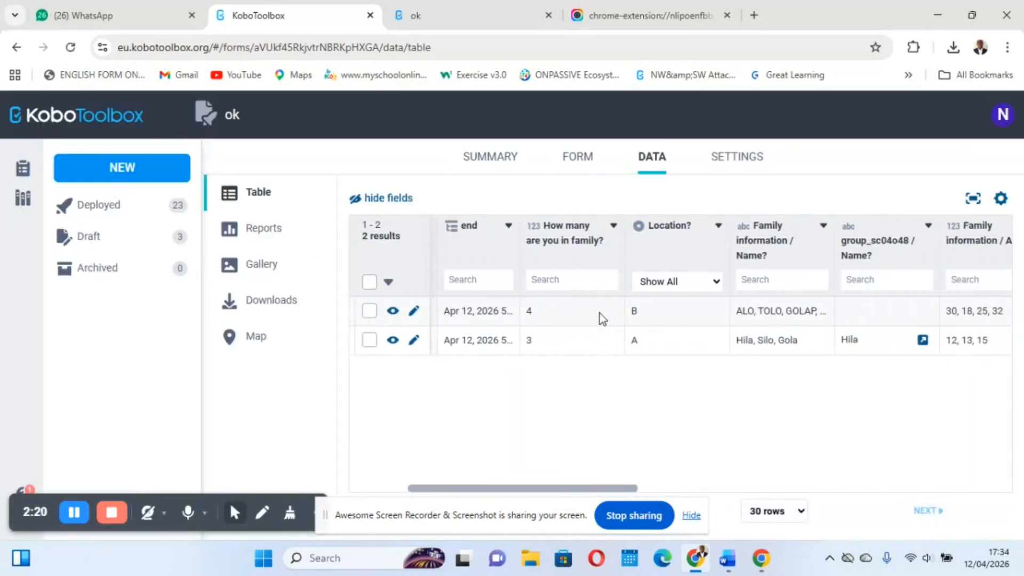
scroll(741, 294, "right", 15)
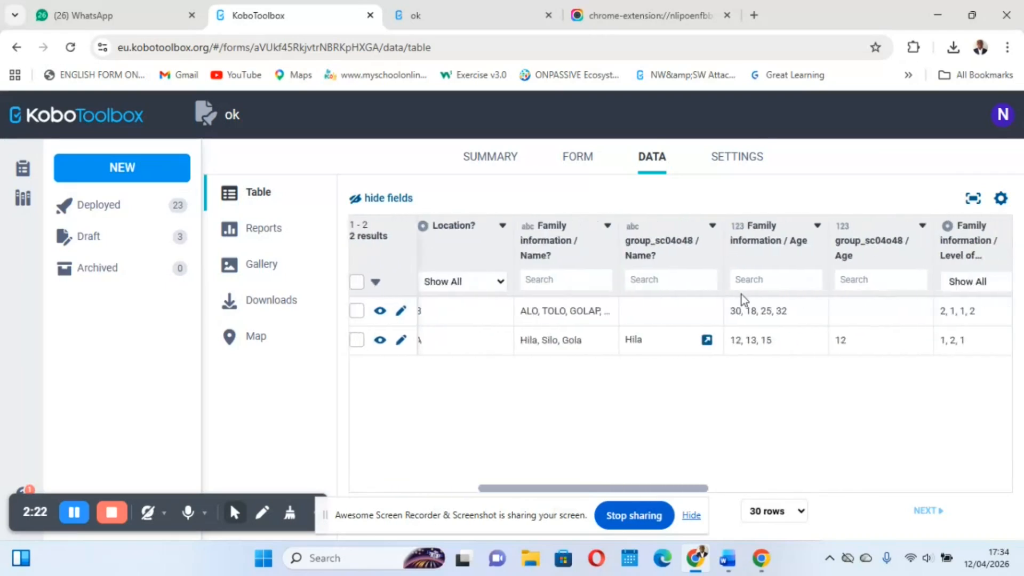
scroll(695, 299, "right", 1)
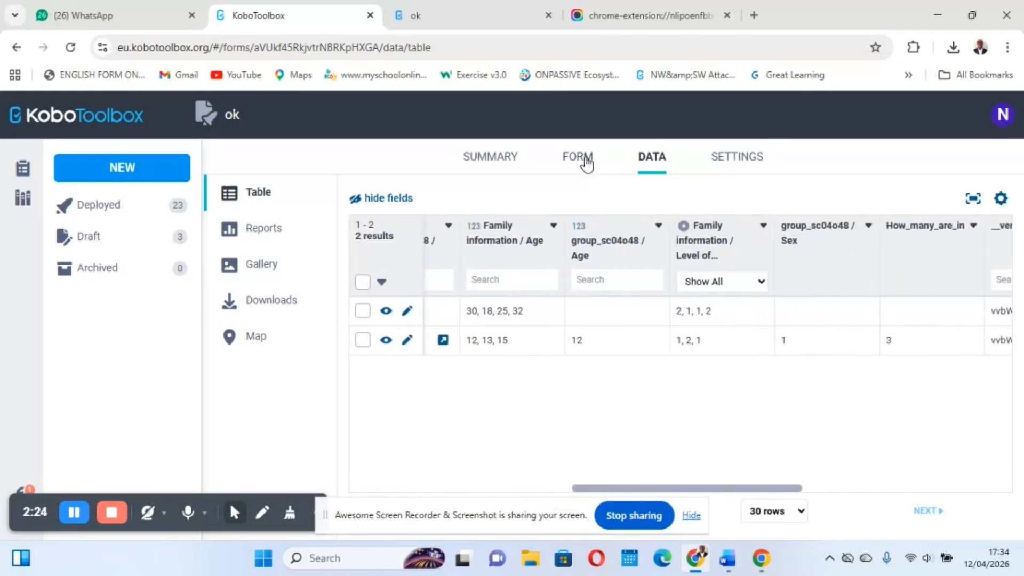
In the advanced options for an XLS download, include the family size question and the Family information Name, Age and Level of education questions
left_click(260, 299)
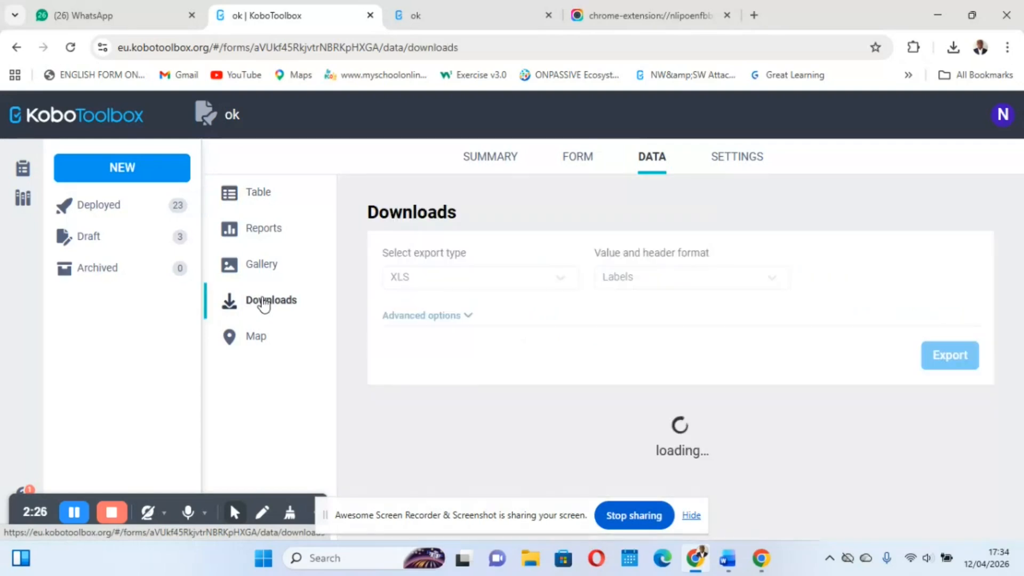
left_click(467, 318)
scroll(688, 384, "down", 5)
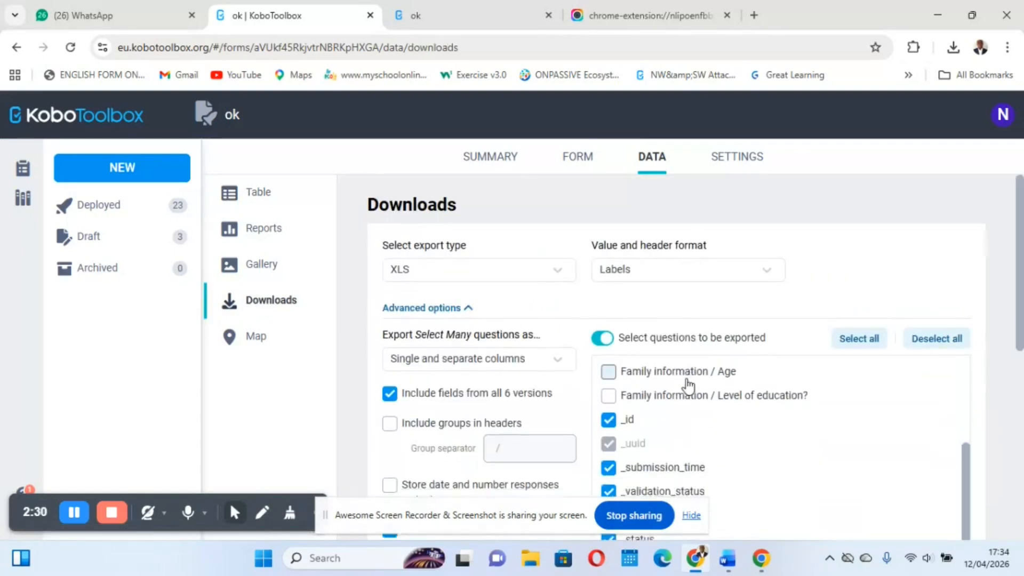
scroll(640, 411, "up", 3)
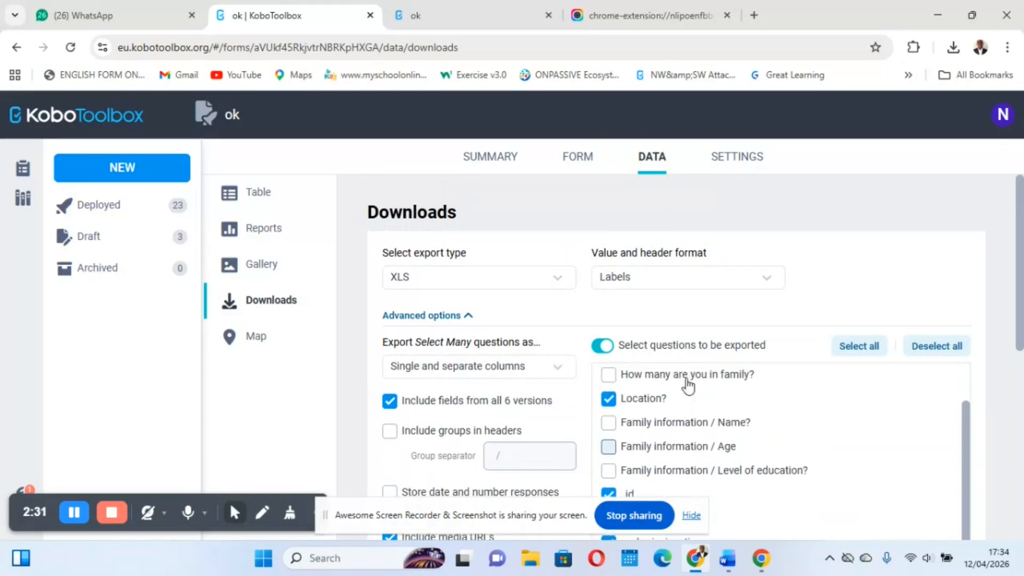
left_click(609, 447)
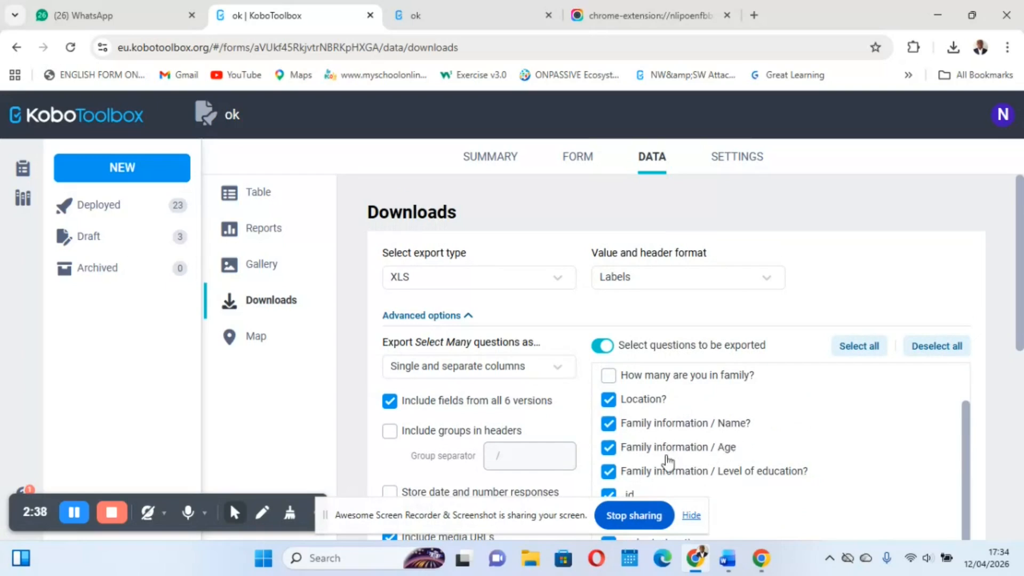
scroll(613, 395, "up", 1)
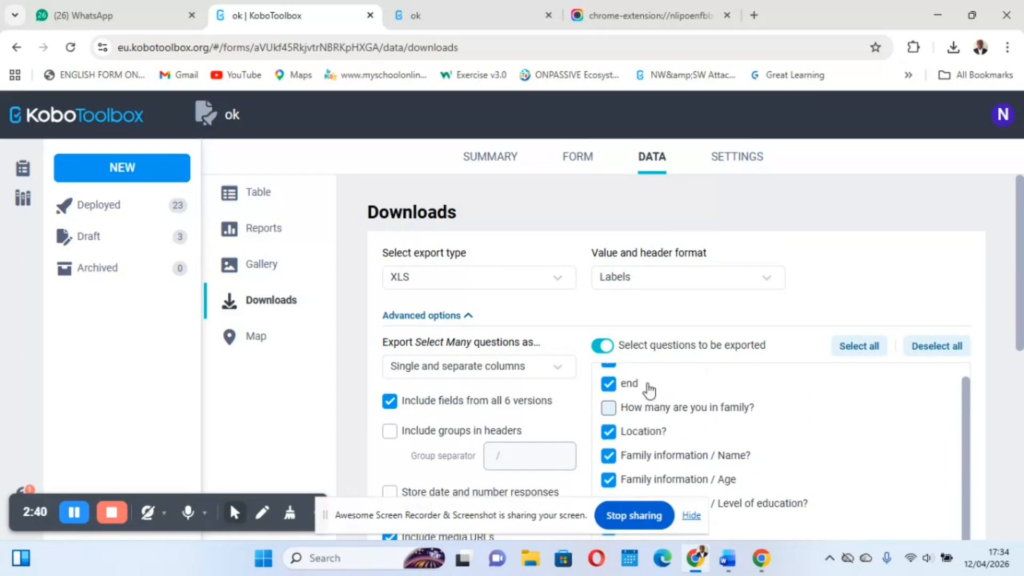
scroll(683, 423, "down", 5)
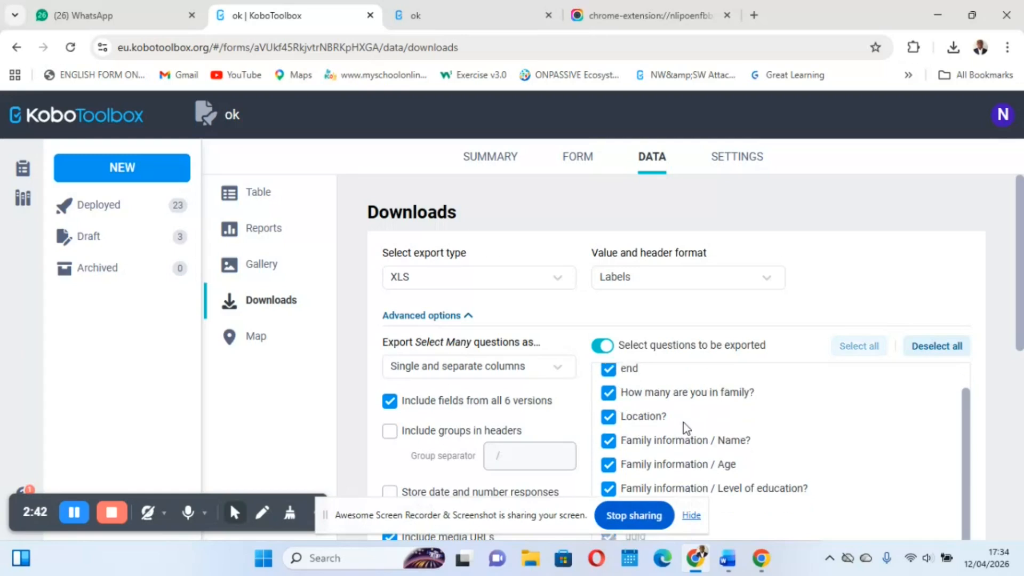
scroll(685, 429, "down", 4)
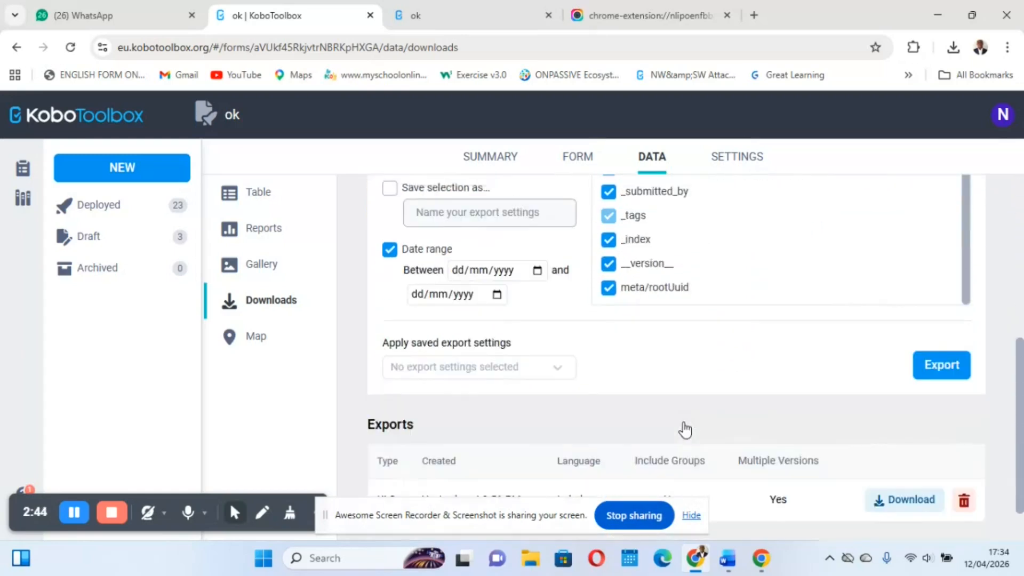
Delete yesterday's export and create a new XLS export with labels and all questions selected
left_click(962, 493)
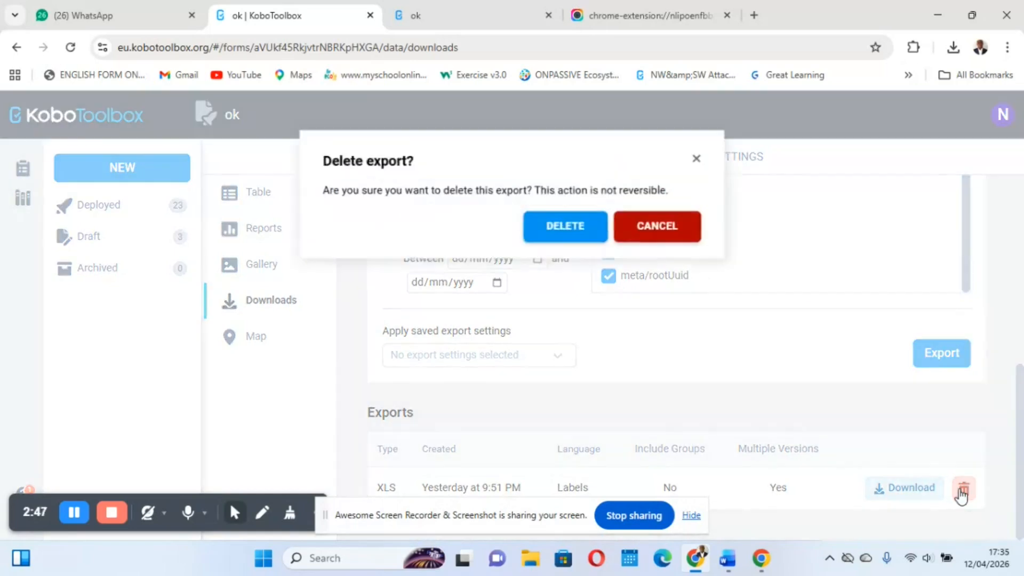
left_click(544, 227)
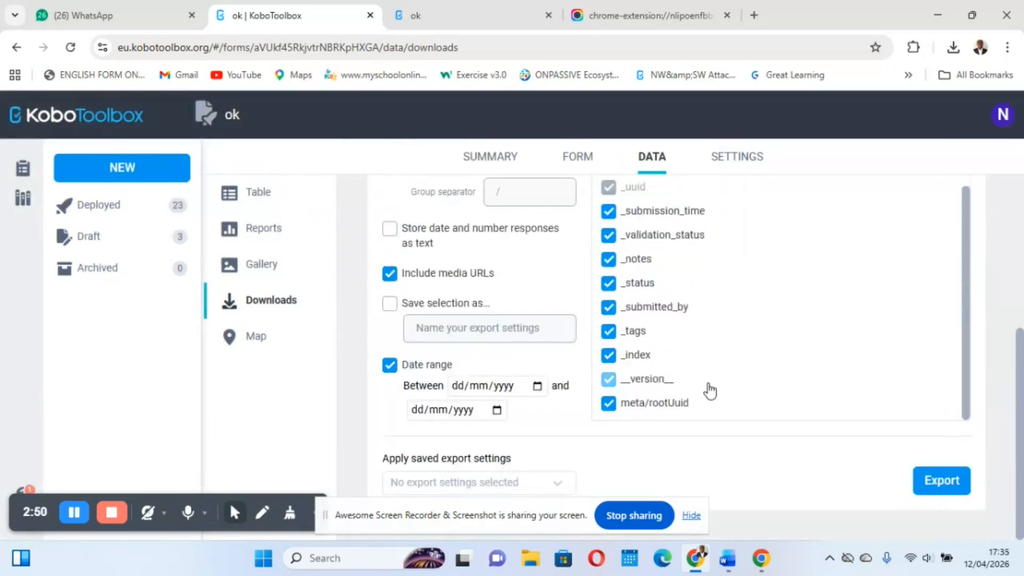
scroll(701, 343, "up", 2)
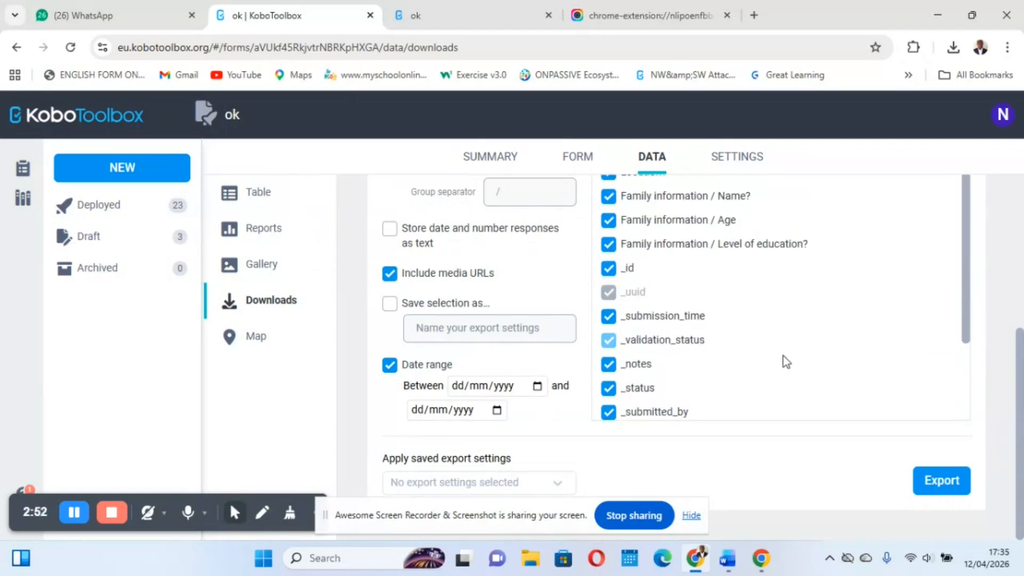
left_click(946, 481)
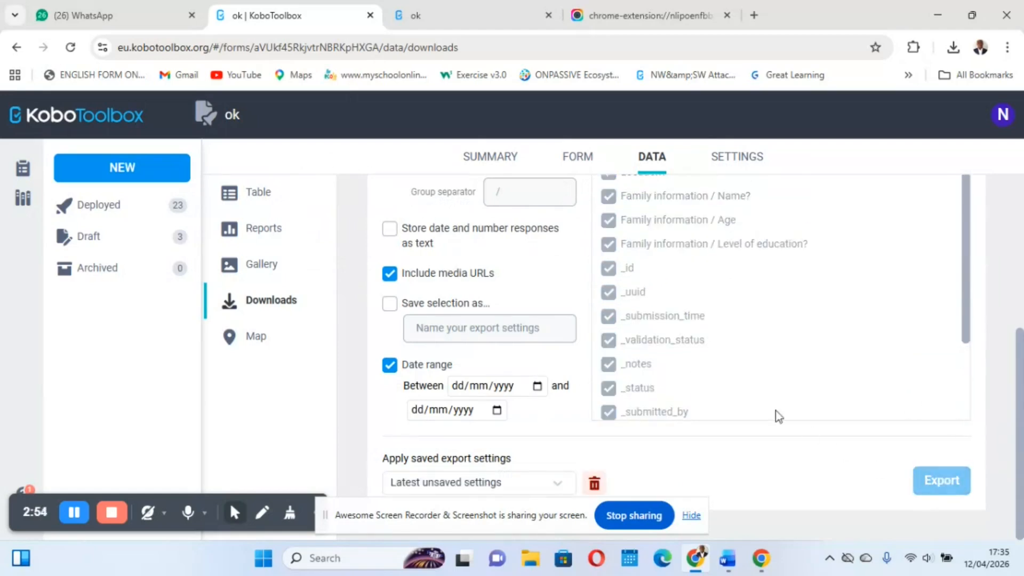
scroll(759, 405, "down", 3)
scroll(756, 399, "down", 3)
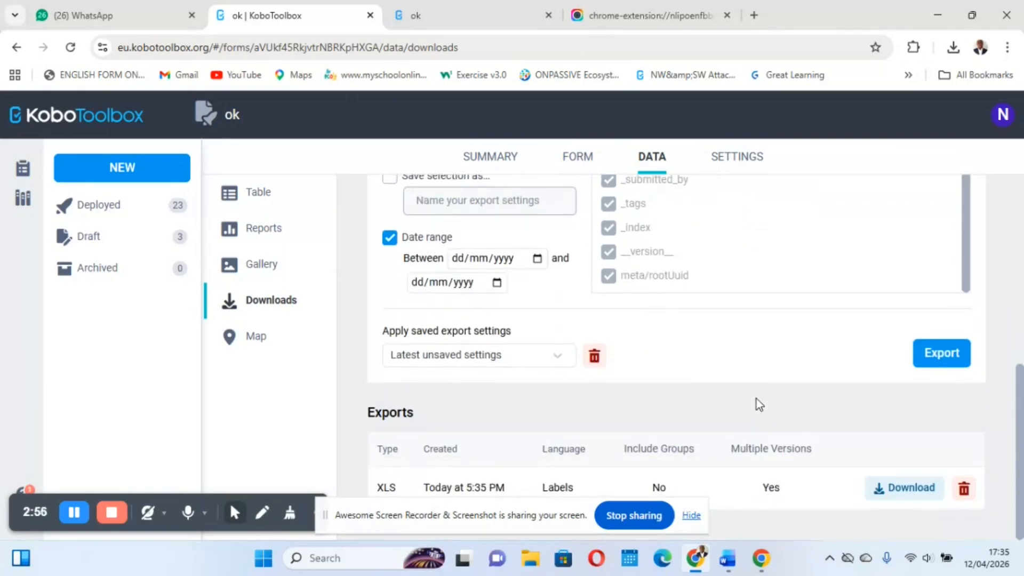
Download the new XLS export and open the workbook in Excel
left_click(887, 494)
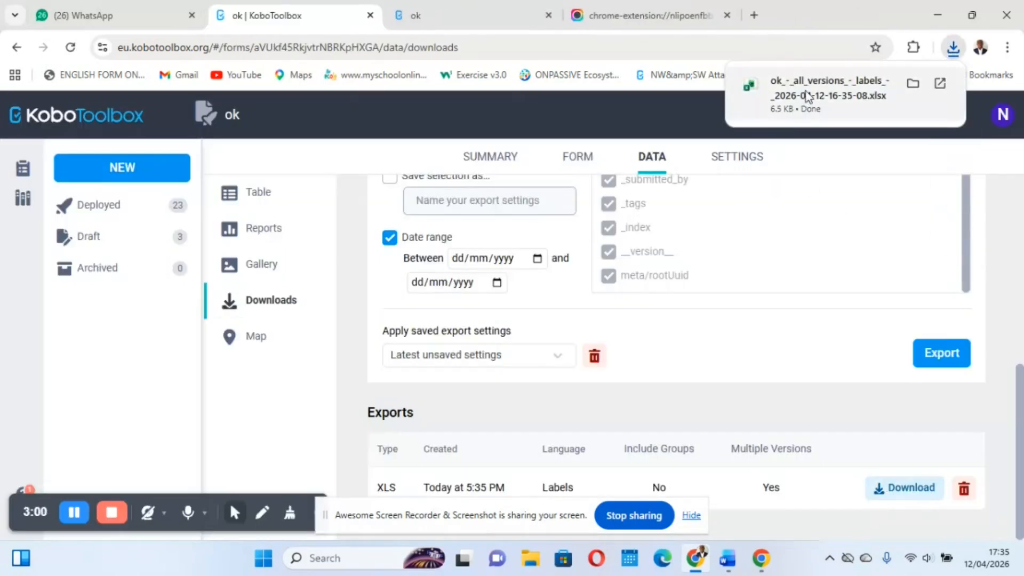
left_click(806, 95)
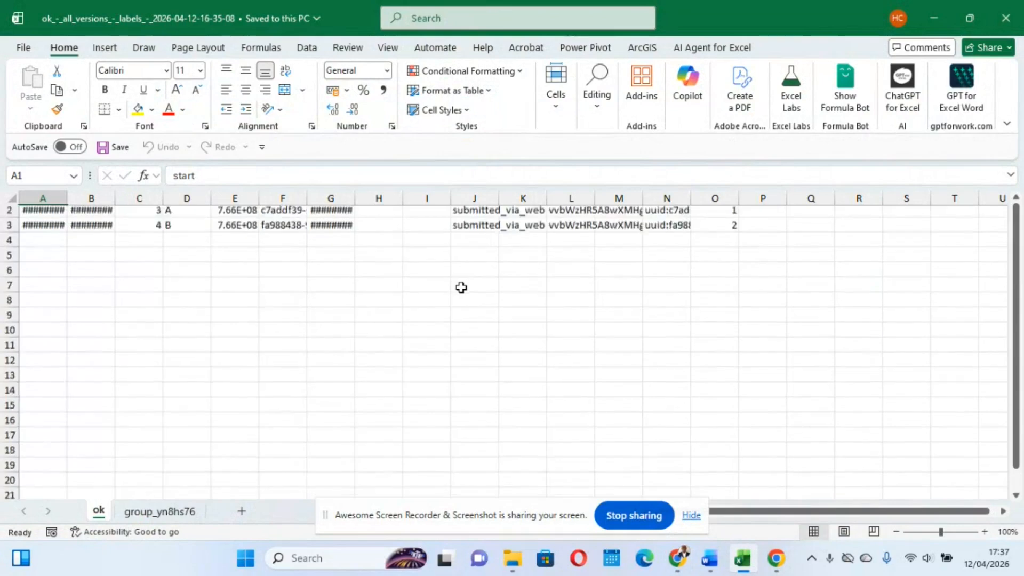
scroll(461, 287, "up", 2)
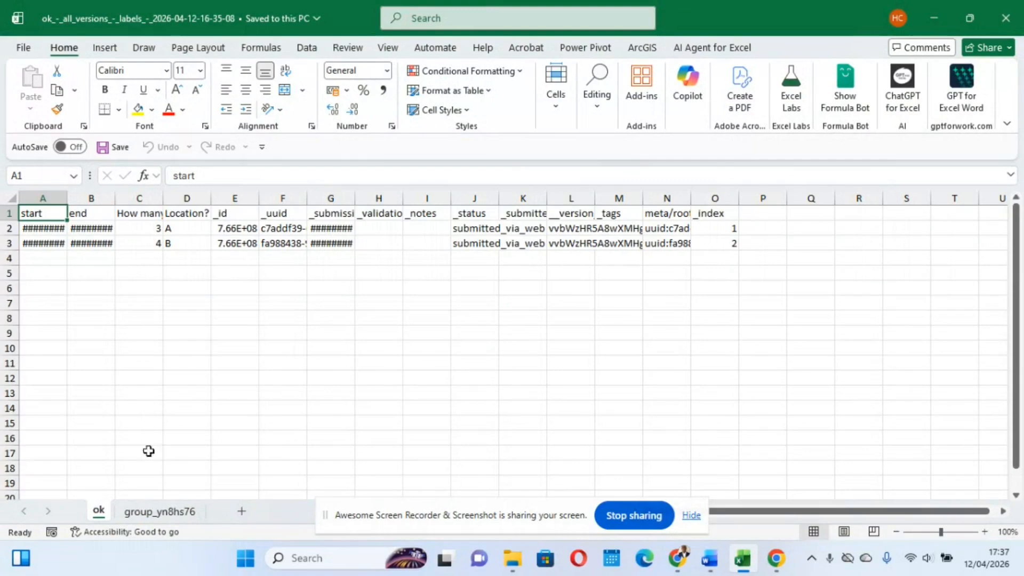
Compare the household records on the ok sheet with the member records on the group_yn8hs76 sheet
left_click(154, 518)
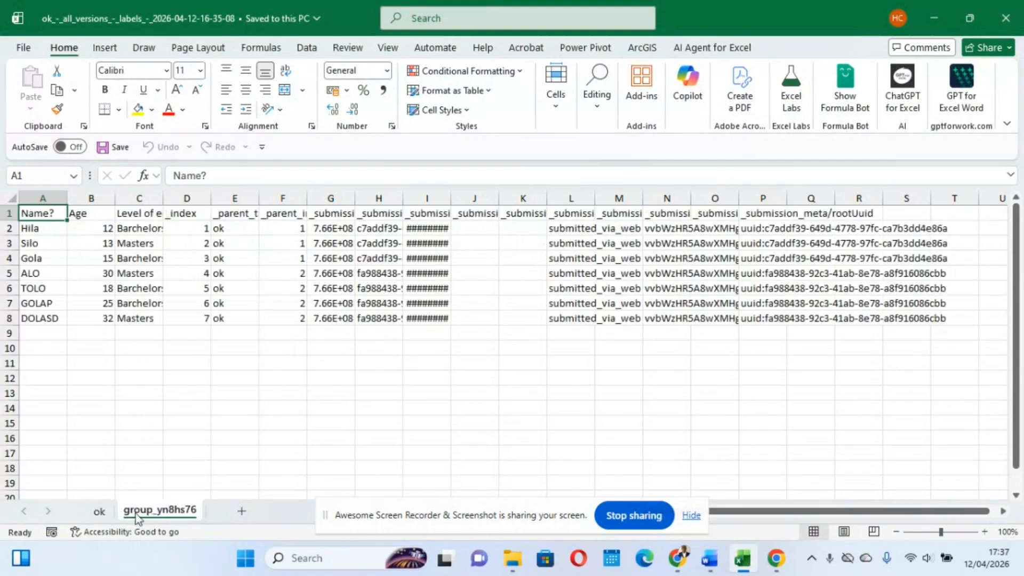
left_click(99, 515)
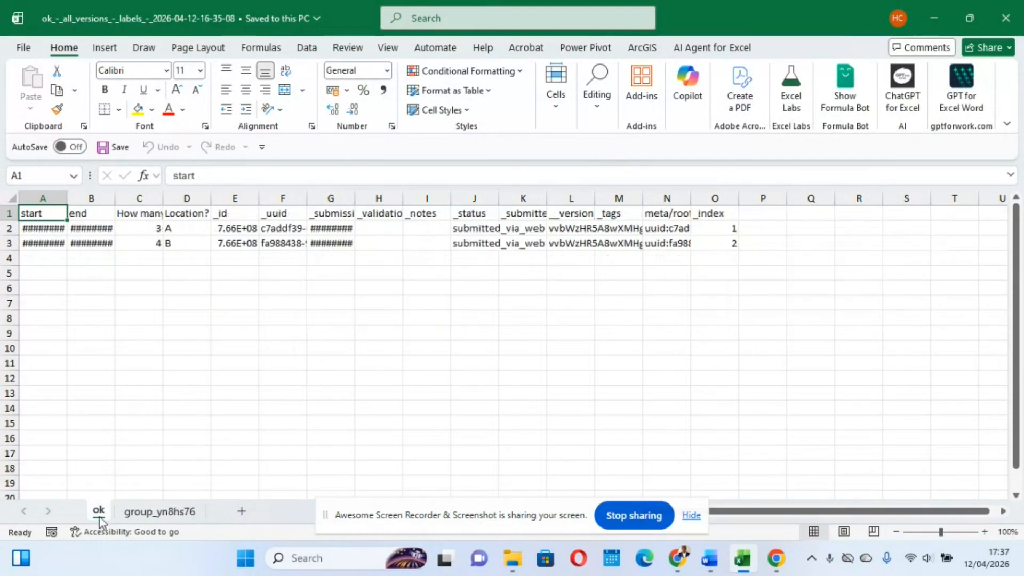
left_click(146, 515)
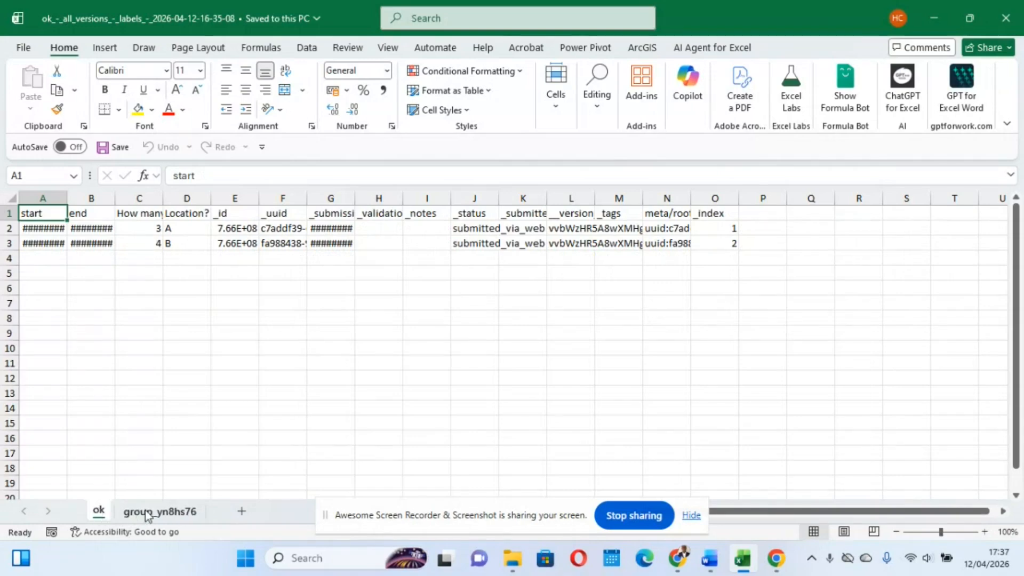
left_click(94, 513)
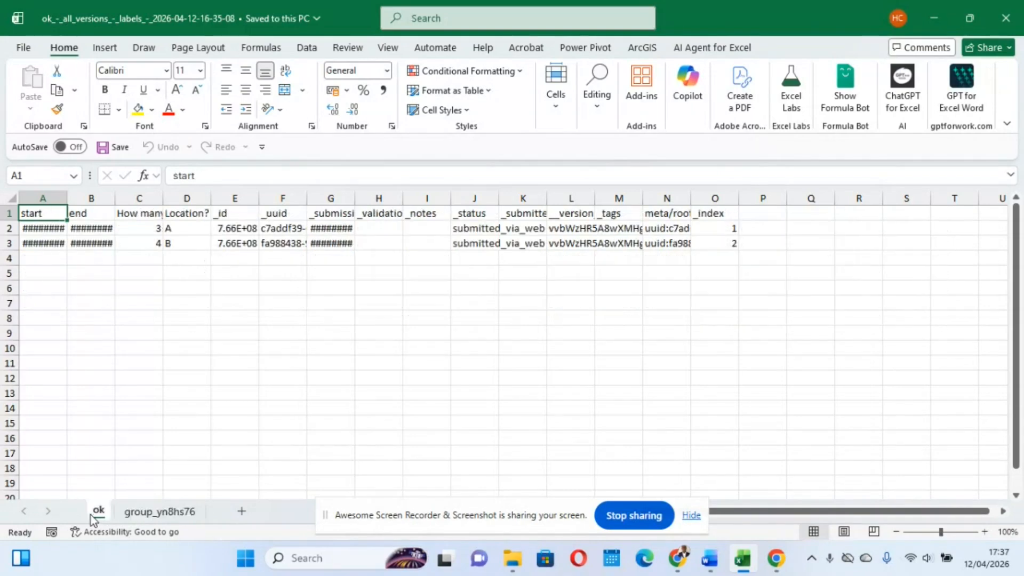
Fit the start, end, family size and _id columns on the ok sheet to their contents, and select the first record's _id
double_click(115, 201)
double_click(66, 196)
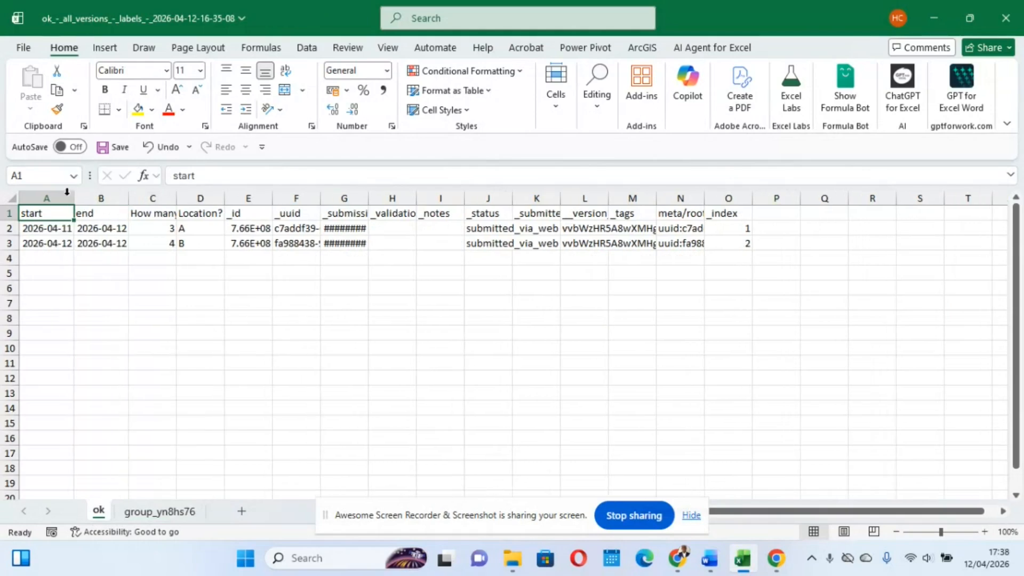
double_click(177, 201)
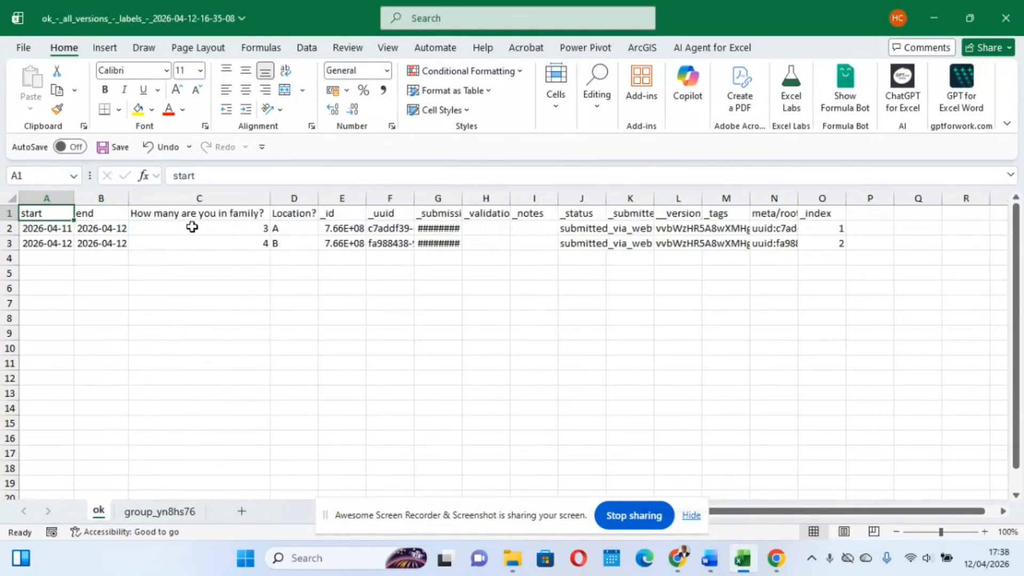
left_click(293, 231)
left_click_drag(216, 391, 324, 273)
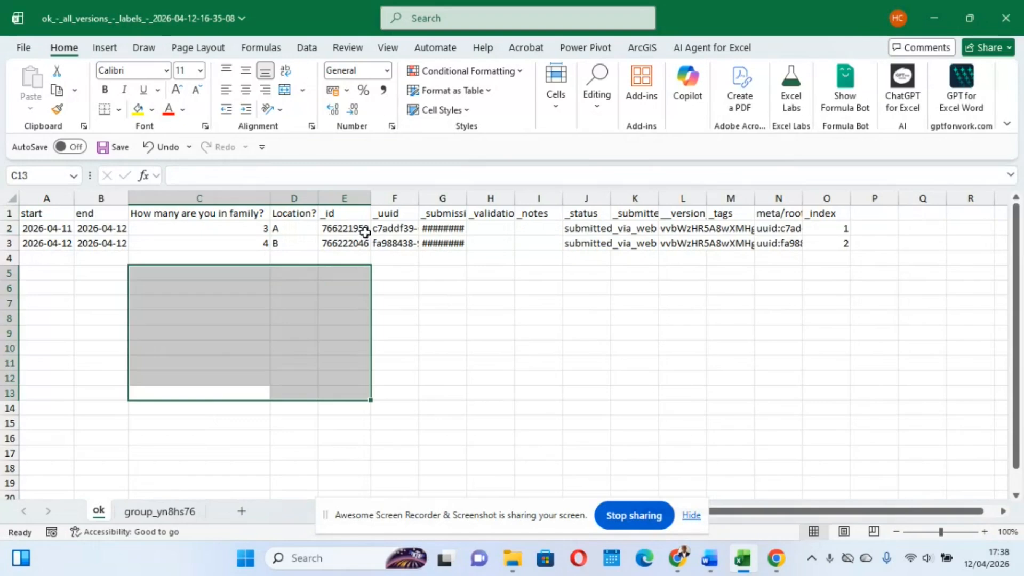
left_click(345, 224)
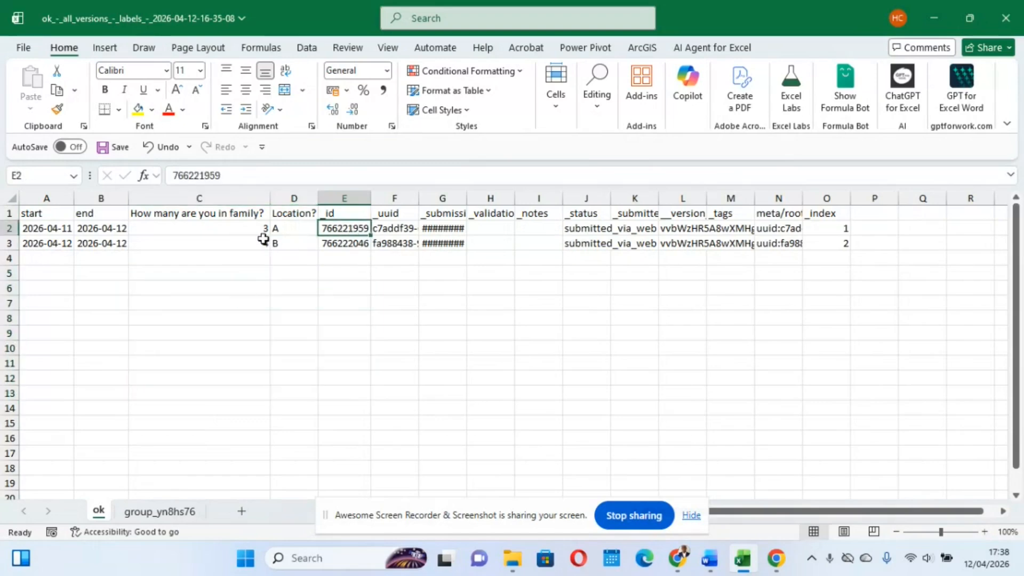
On the group_yn8hs76 sheet, fit the Level of education and Age columns to their contents
left_click(145, 519)
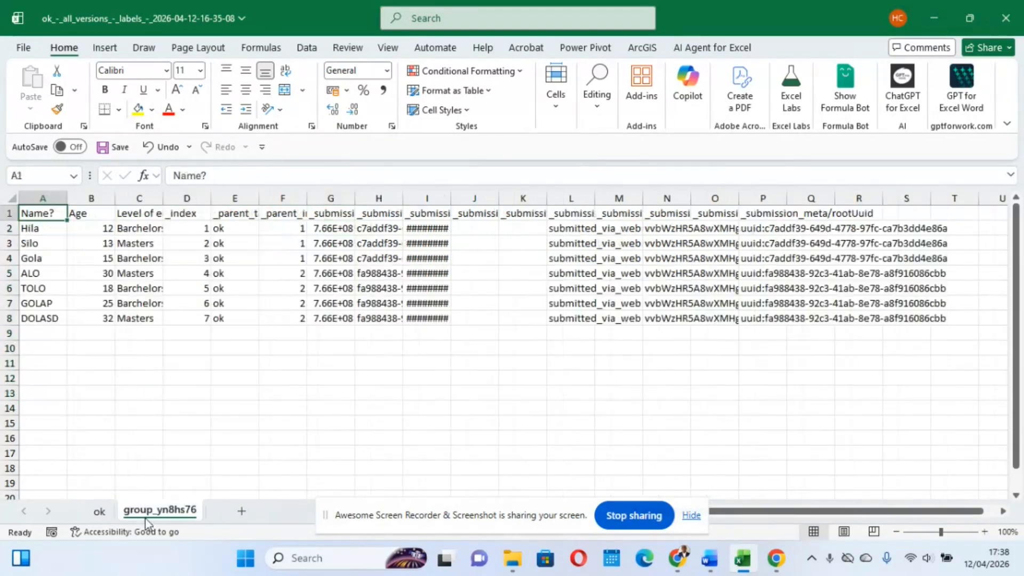
double_click(162, 192)
left_click(208, 320)
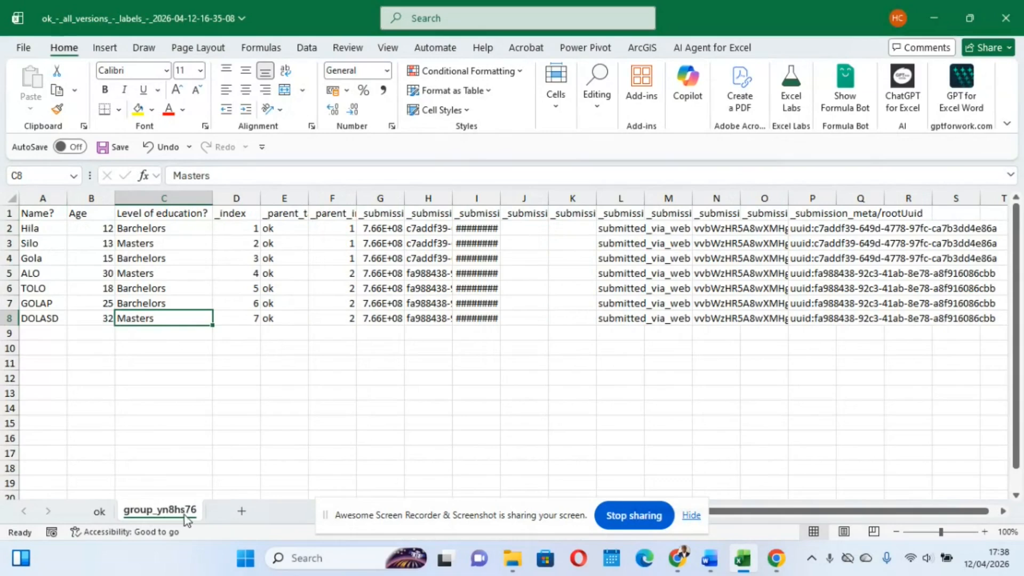
double_click(115, 198)
left_click(216, 373)
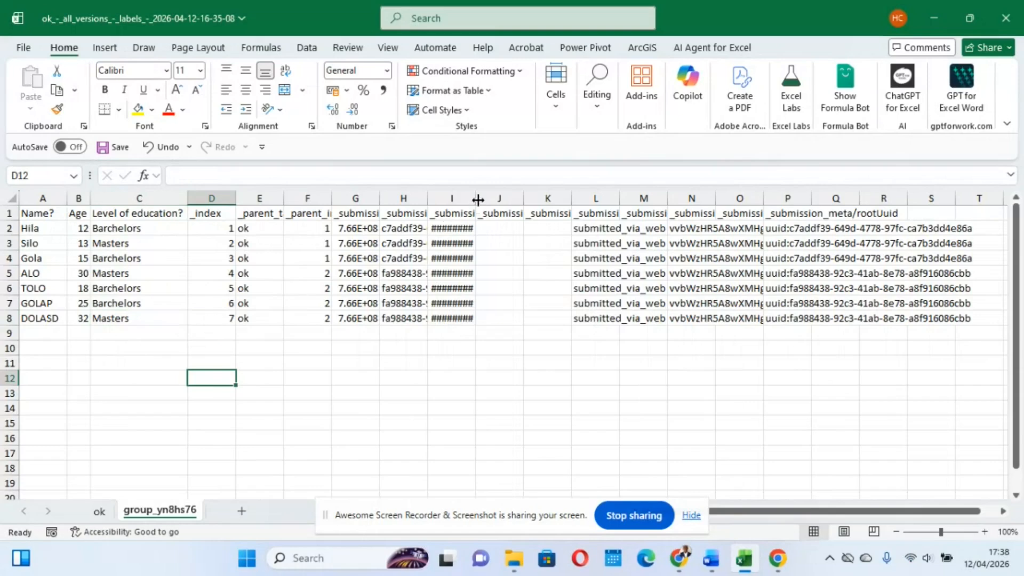
Widen the submission time column and fit the _parent_index, _parent_table_name, _submission__uuid and _submission__id columns to their contents
left_click_drag(477, 199, 584, 199)
double_click(332, 199)
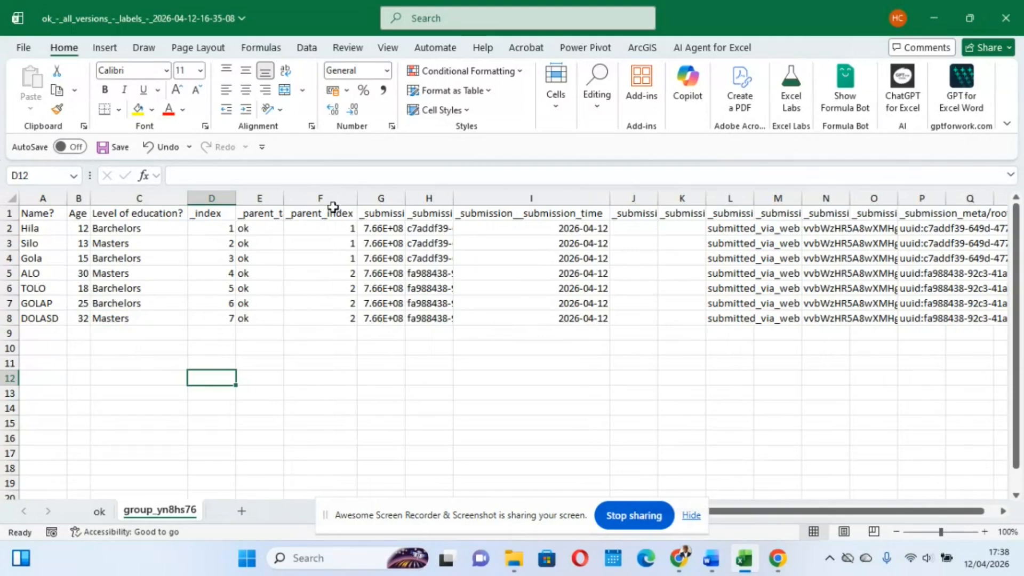
double_click(284, 199)
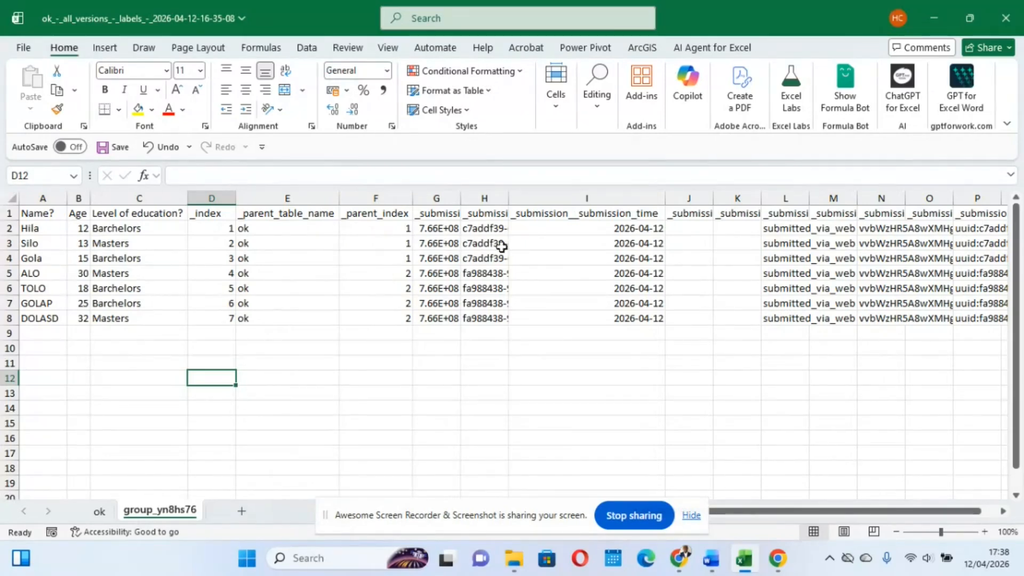
double_click(509, 198)
double_click(465, 199)
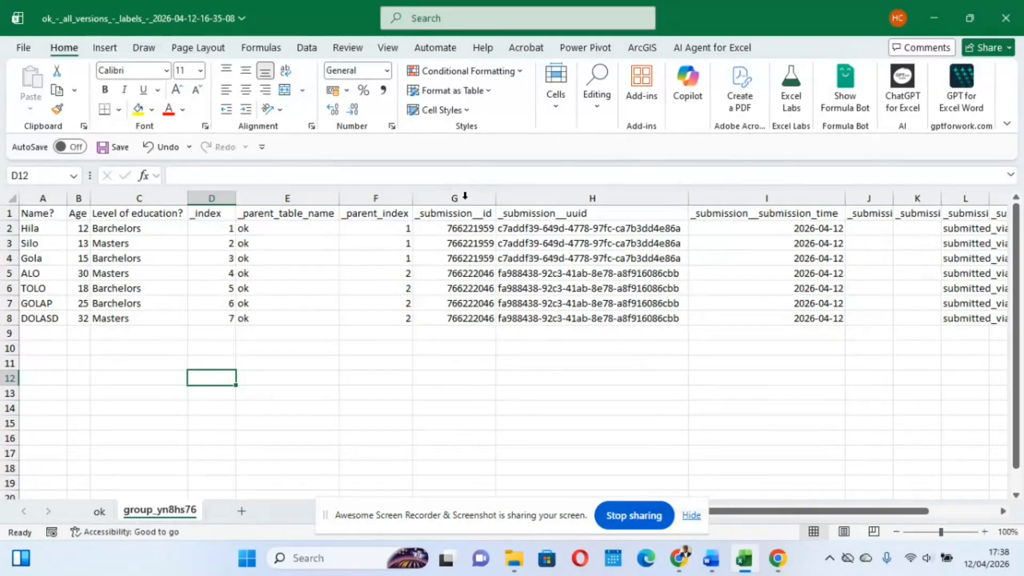
Compare the _submission__id column on the group_yn8hs76 sheet with the _id column and first record on the ok sheet
left_click(469, 199)
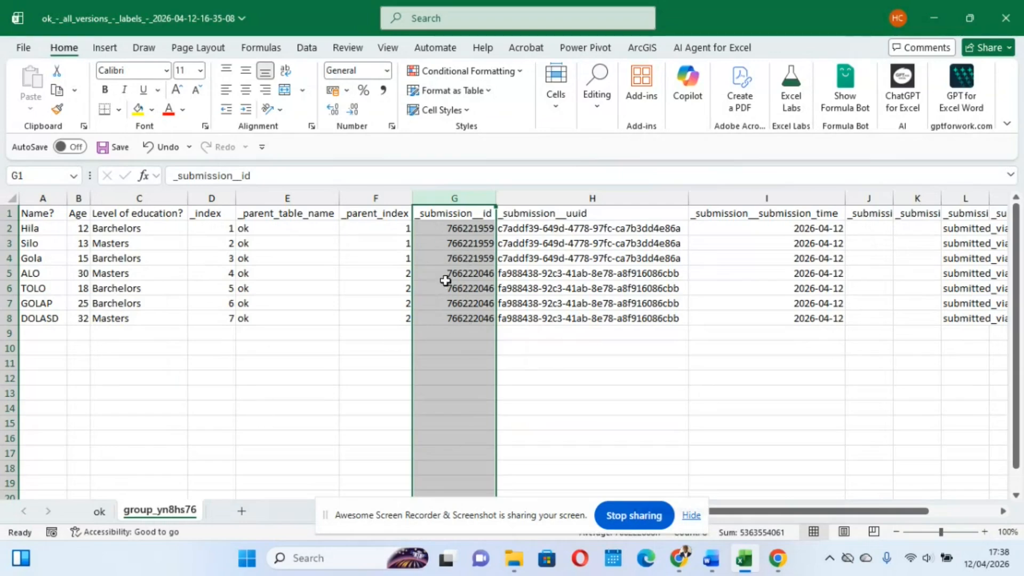
left_click(100, 511)
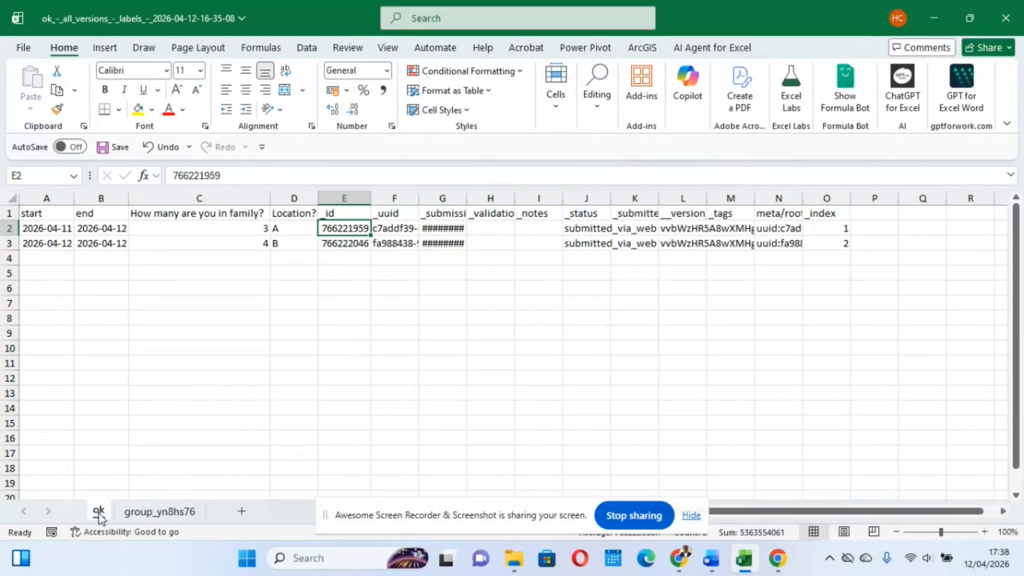
left_click(345, 196)
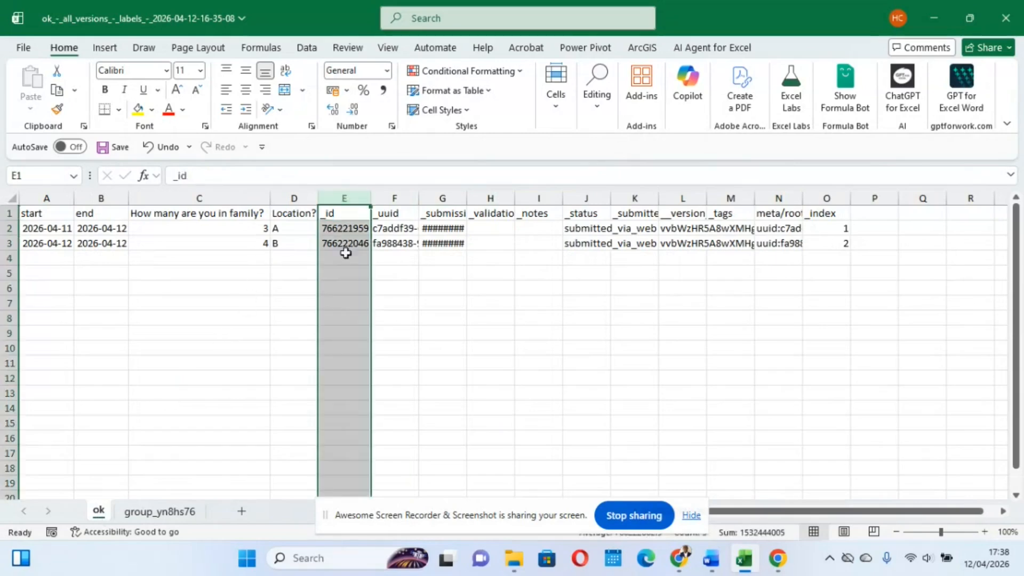
left_click(11, 228)
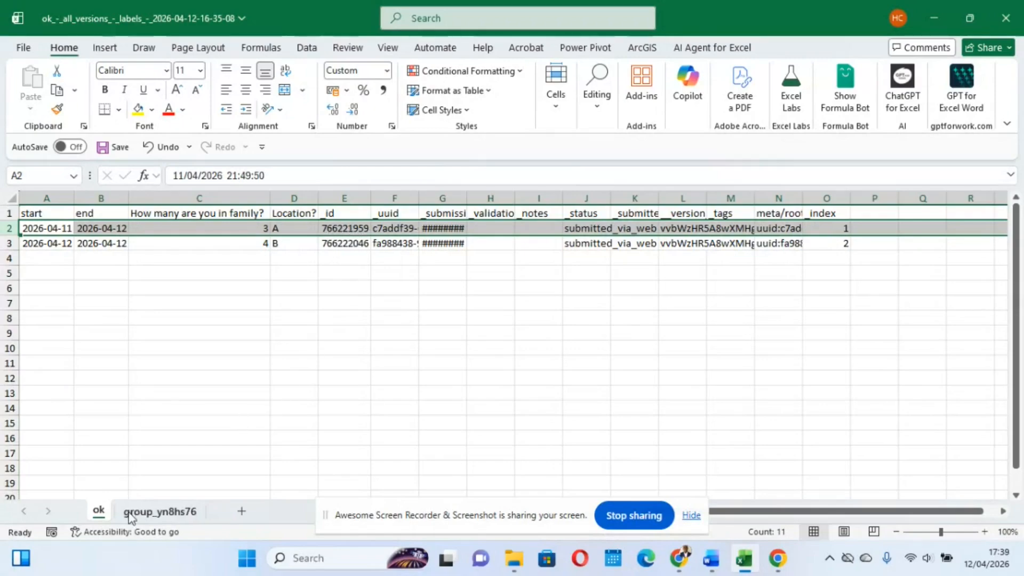
On the group_yn8hs76 sheet, fill the first household's member rows 2 to 4 with yellow and apply all borders
left_click(155, 513)
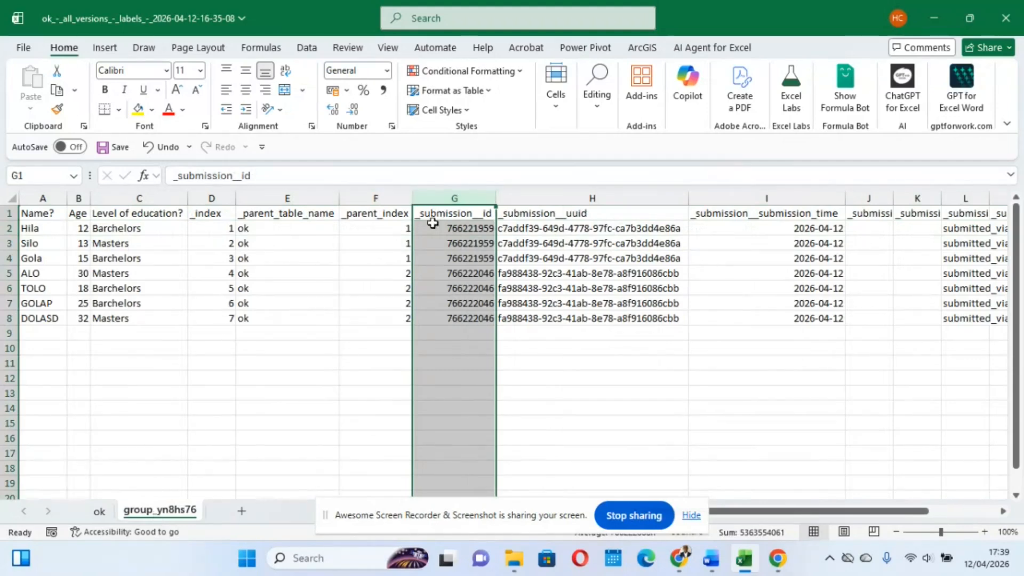
left_click_drag(7, 229, 9, 263)
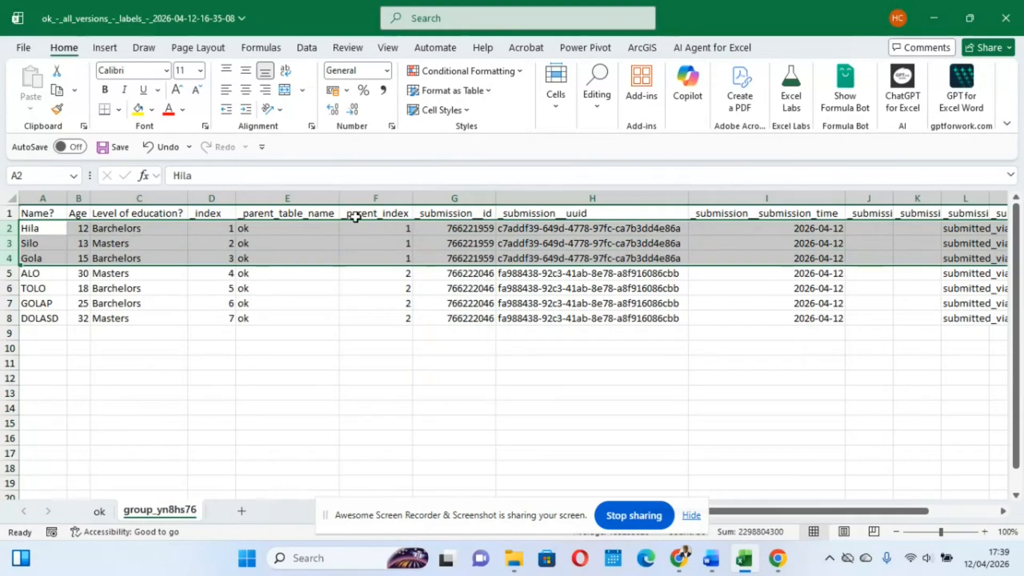
left_click(137, 110)
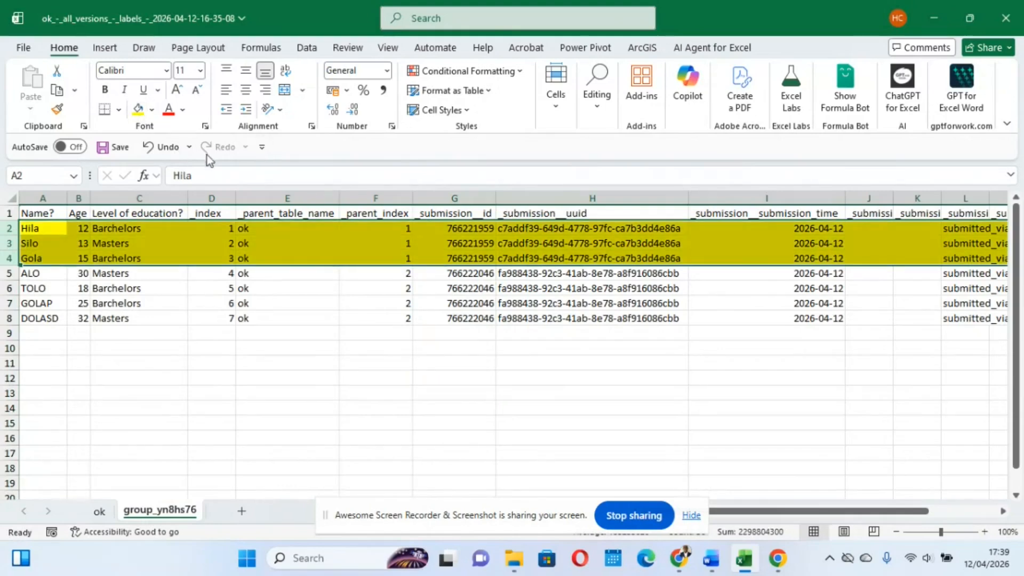
left_click(120, 112)
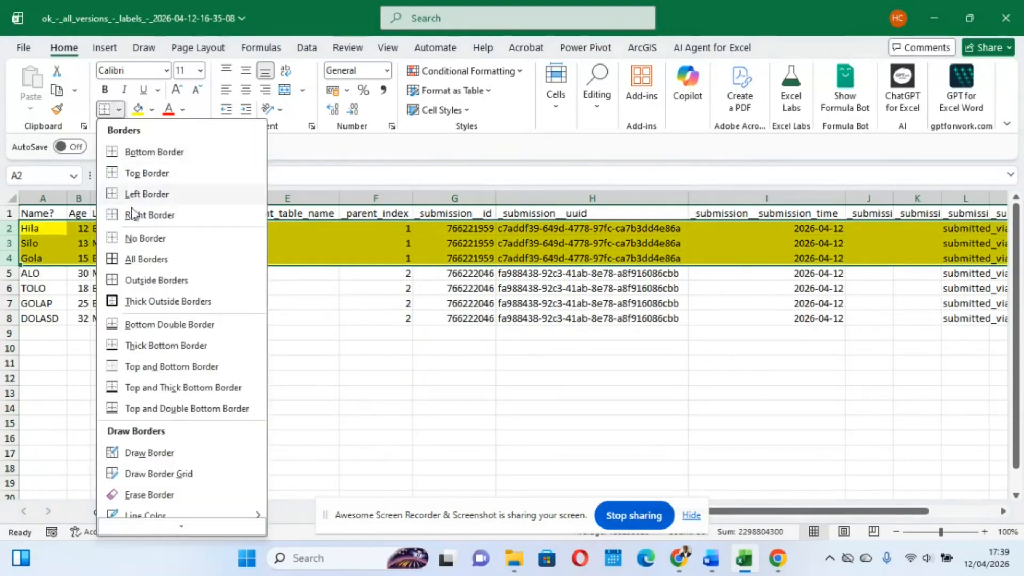
left_click(113, 258)
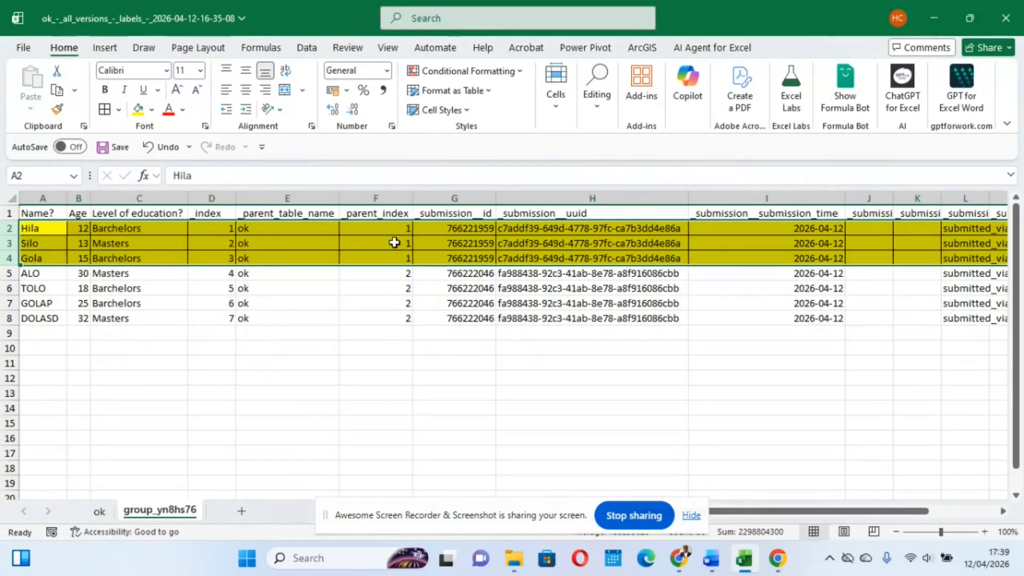
Check the highlighted members' _submission__id against the first household record on the ok sheet
left_click(455, 231)
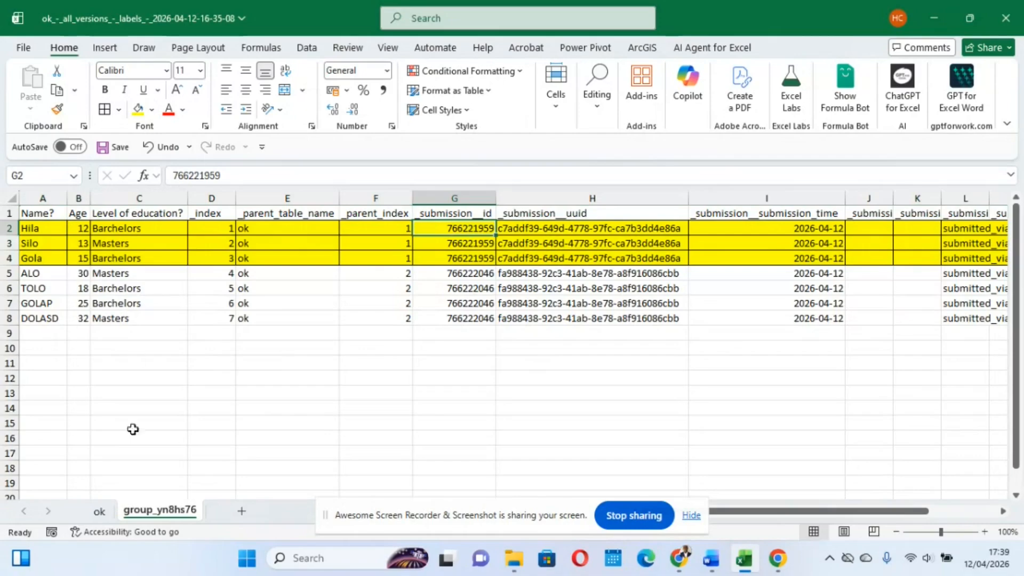
left_click(100, 512)
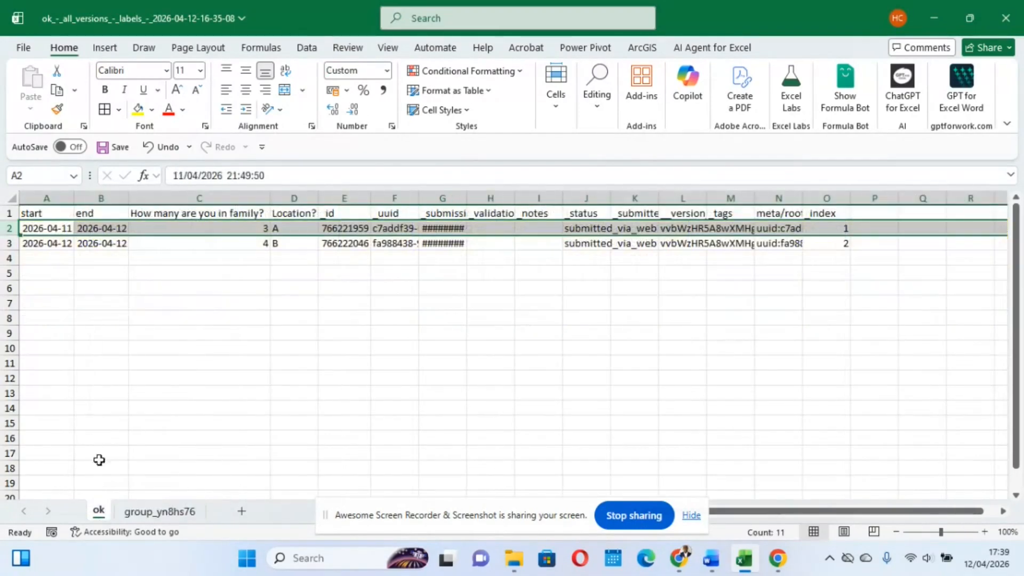
left_click(159, 512)
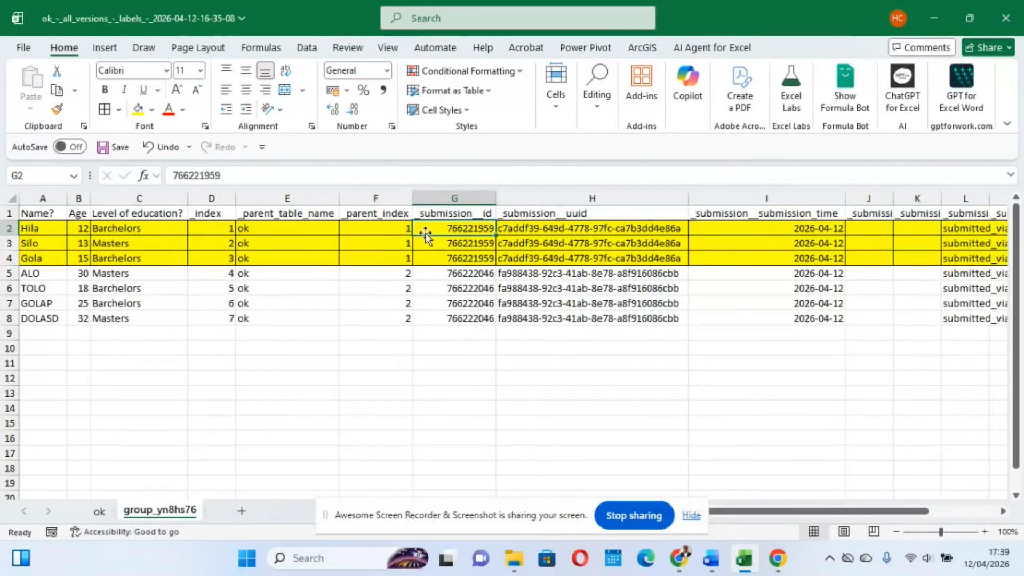
left_click_drag(10, 228, 11, 258)
left_click(320, 291)
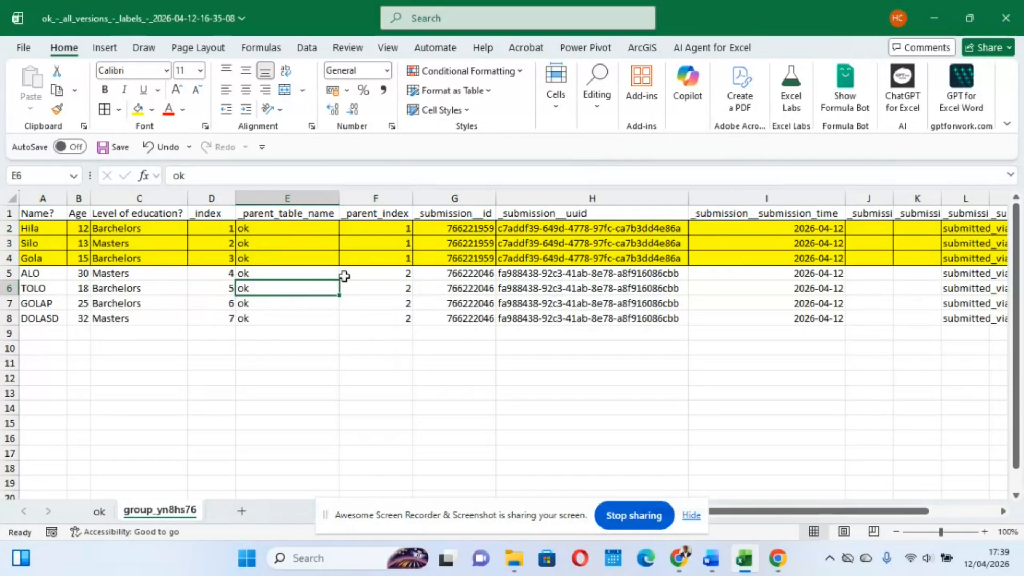
Compare member rows 5 to 8 with the second household's _id, location and family size on the ok sheet
left_click_drag(9, 273, 10, 318)
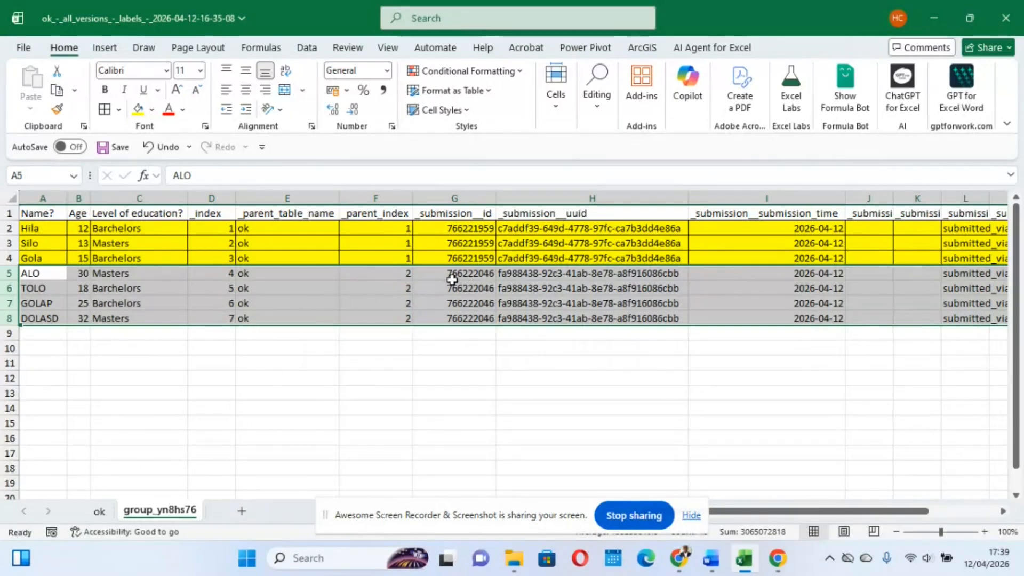
left_click(99, 511)
left_click(330, 242)
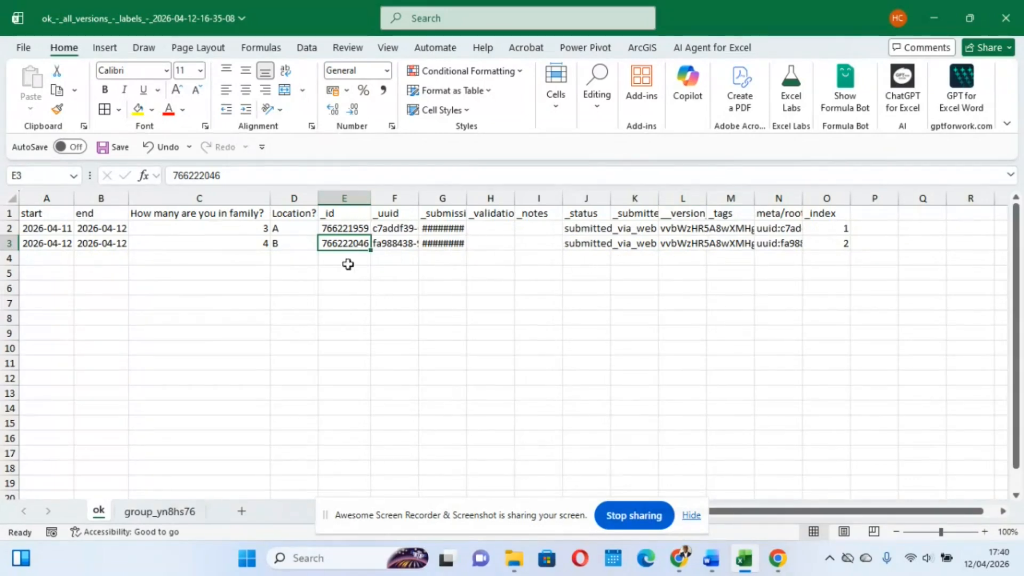
left_click(345, 197)
left_click(293, 195)
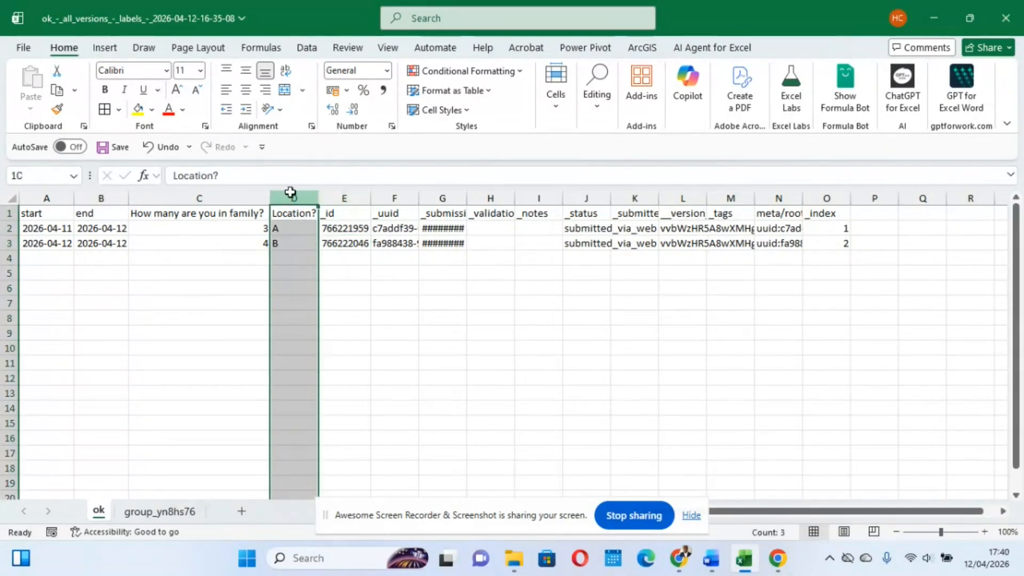
left_click(204, 209)
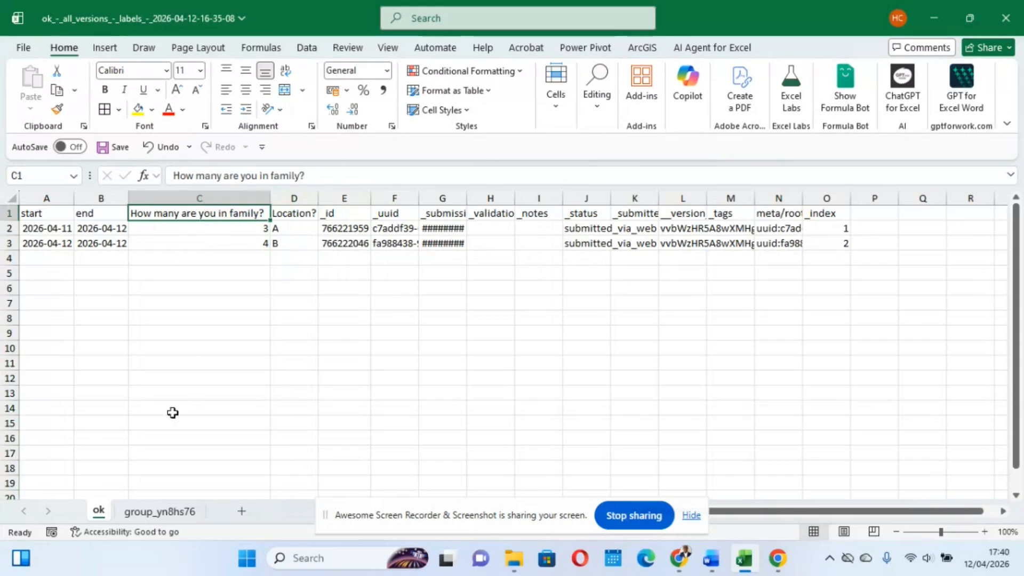
left_click(160, 510)
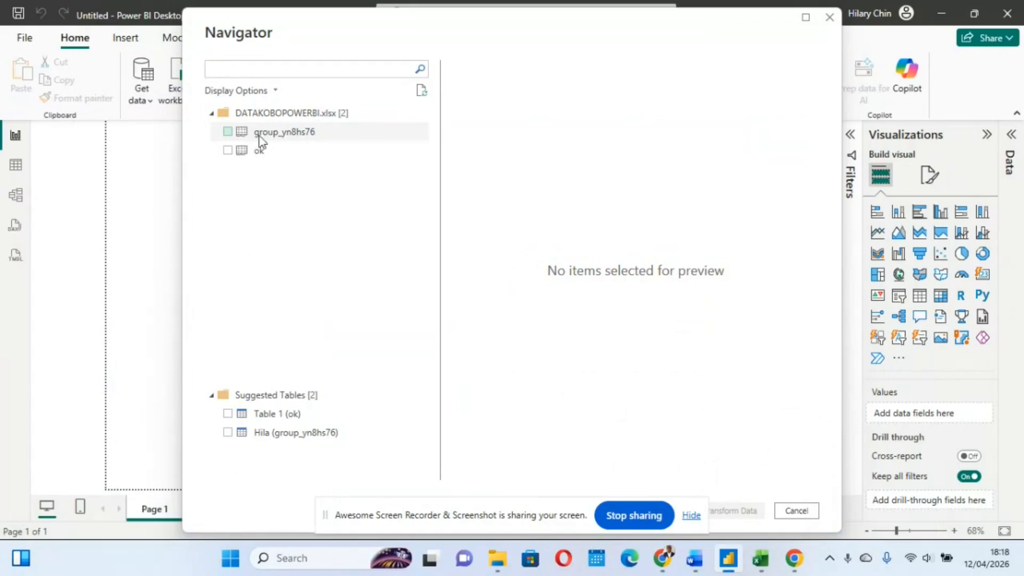
In Power BI Desktop, select the group_yn8hs76 and ok sheets of DATAKOBOPOWERBI.xlsx and open them for transformation in Power Query
left_click(227, 131)
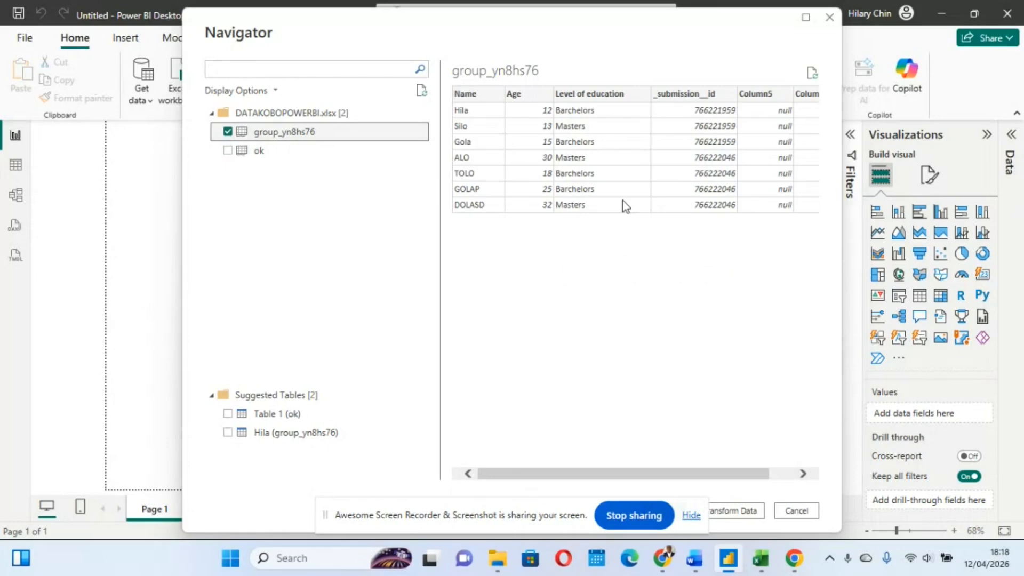
left_click(227, 150)
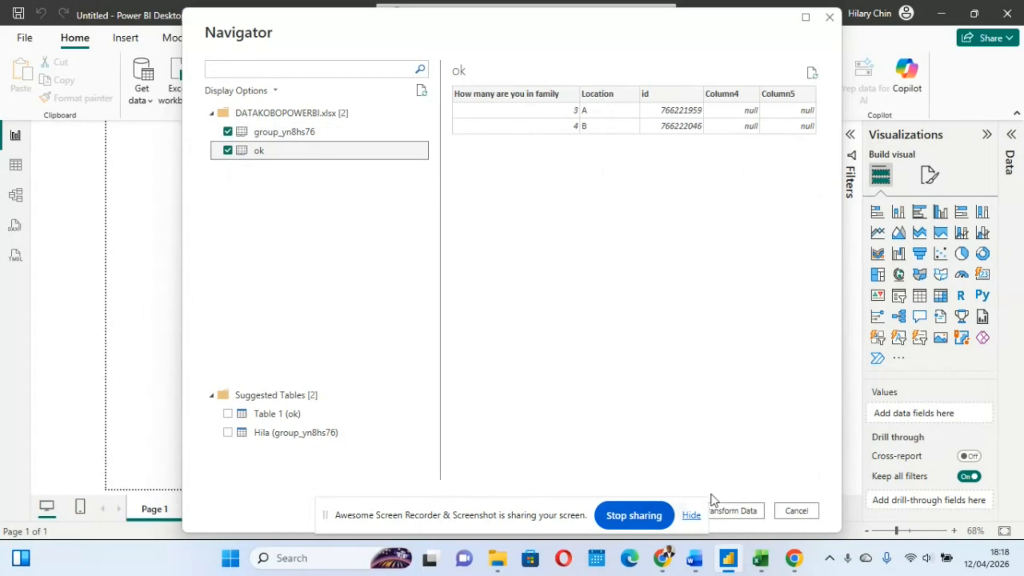
left_click(734, 512)
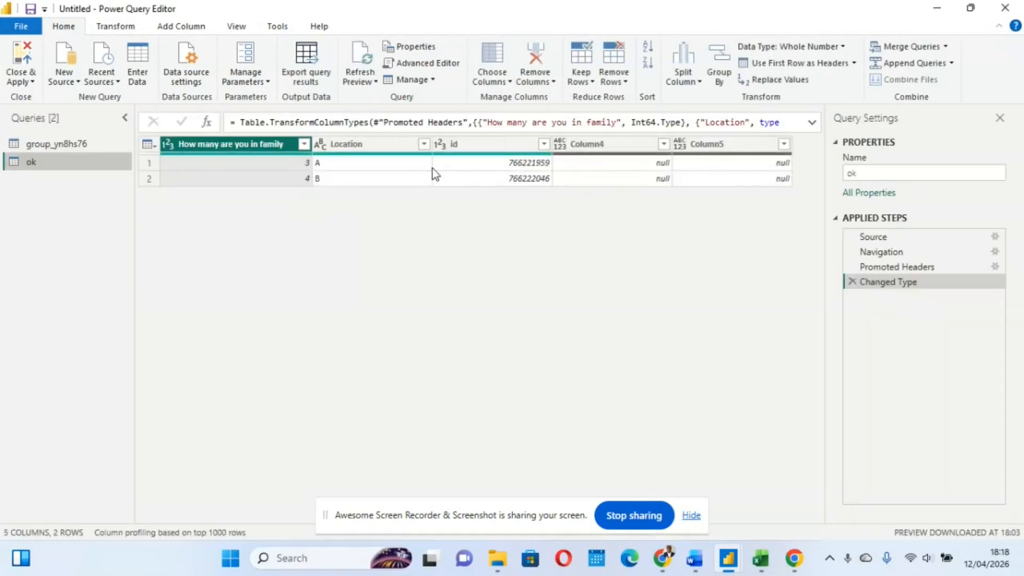
Remove the empty Column4 and Column5 from the ok query
left_click(600, 146)
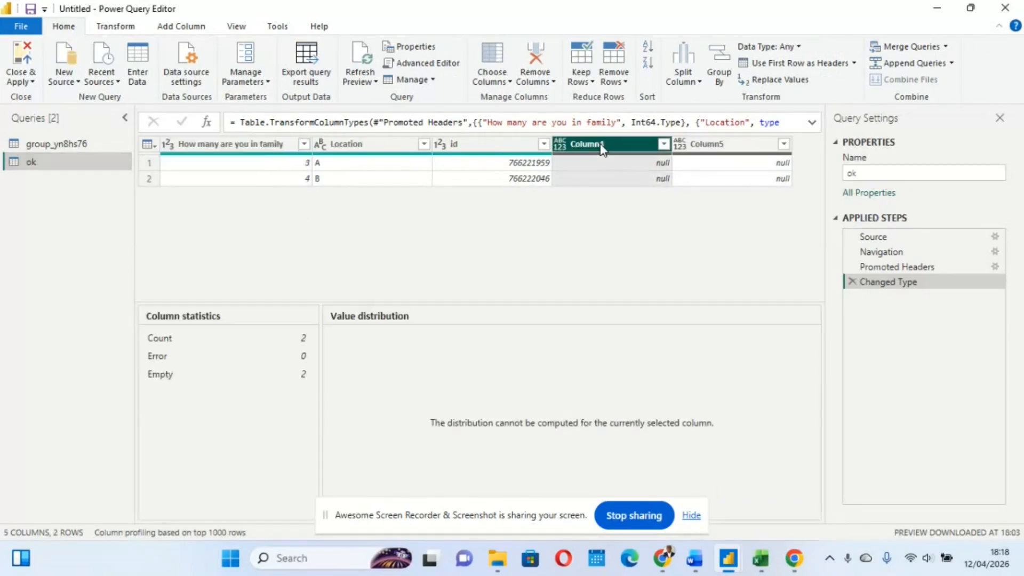
left_click(705, 144, "ctrl")
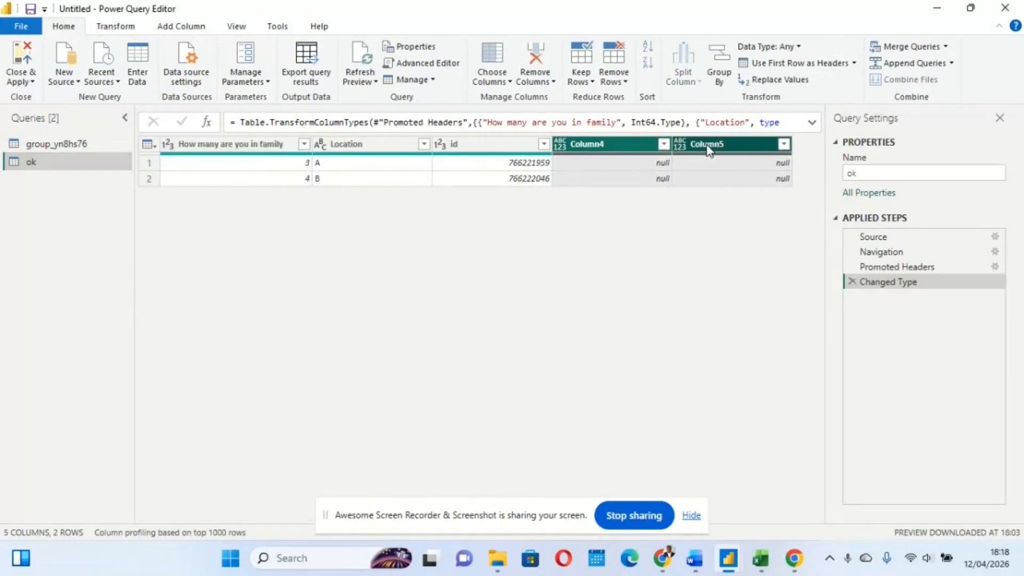
right_click(706, 145)
left_click(754, 175)
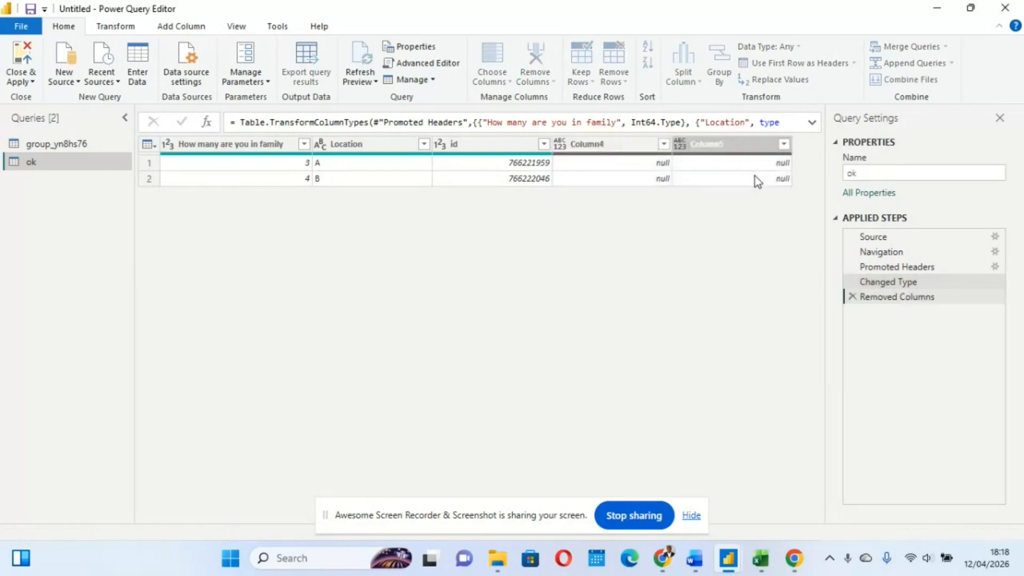
Remove the empty Column5 and Column6 from the group_yn8hs76 query
left_click(55, 144)
scroll(612, 201, "right", 2)
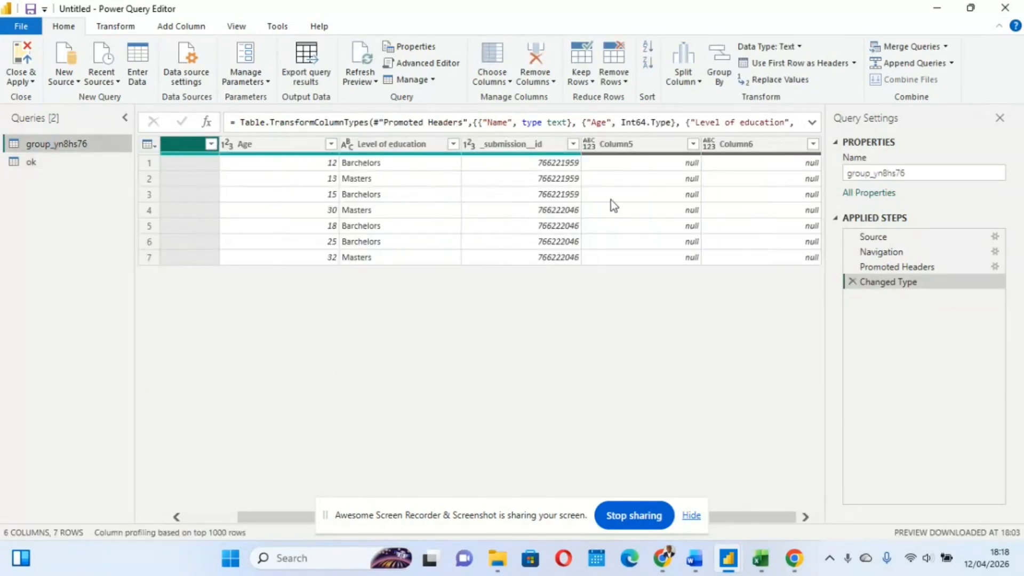
left_click(646, 151)
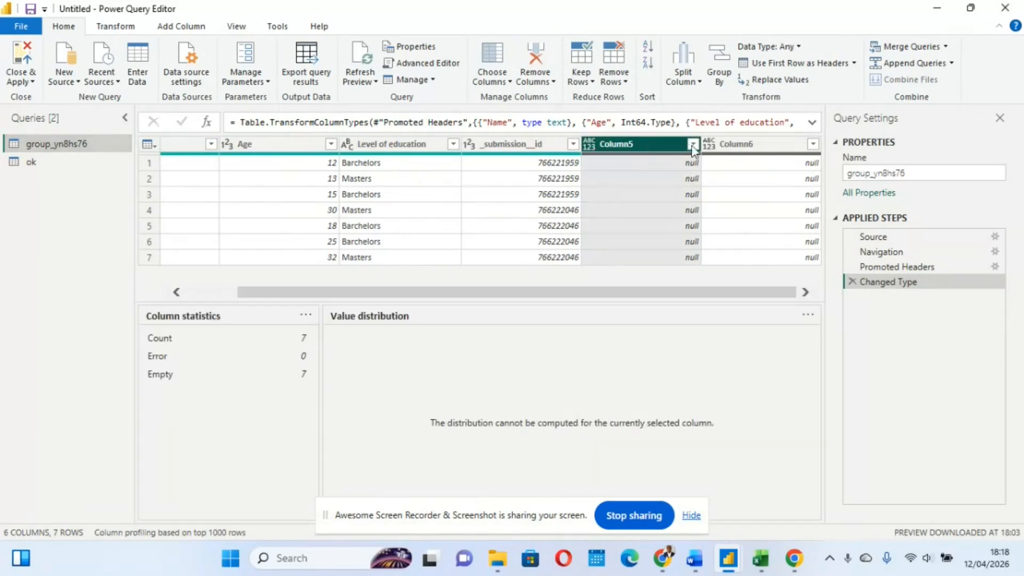
left_click(731, 144, "ctrl")
right_click(730, 141)
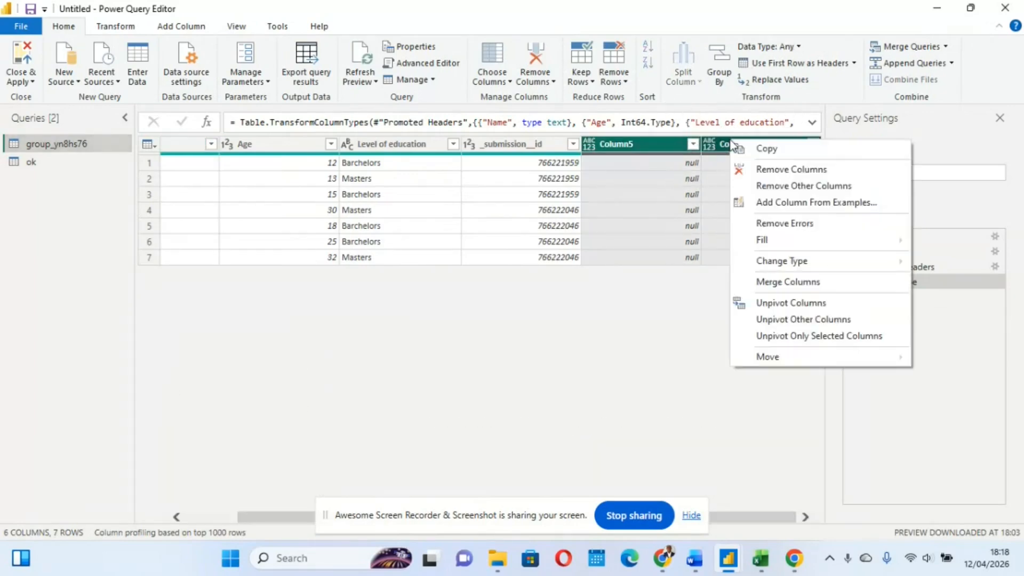
left_click(785, 174)
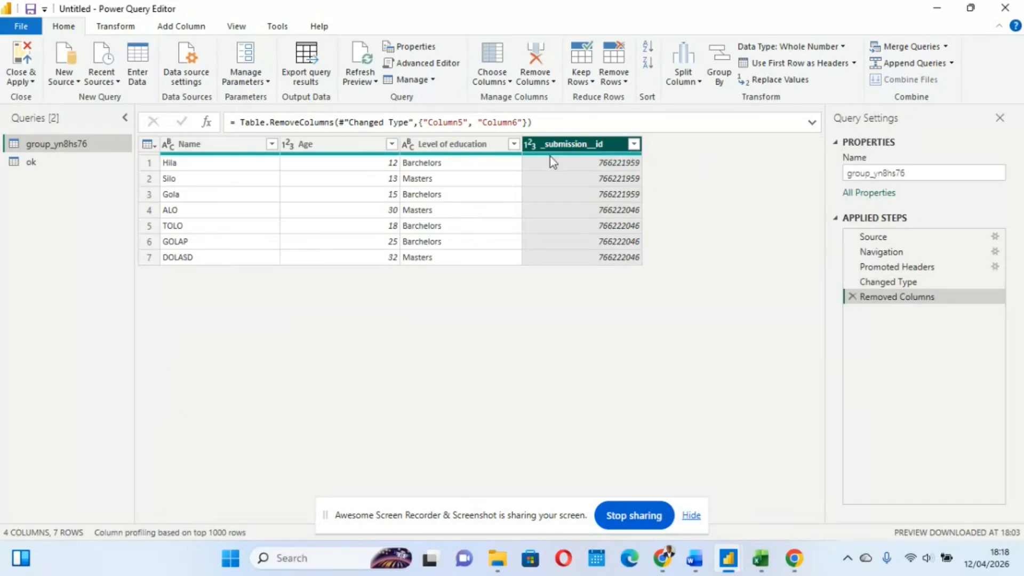
Rename the group_yn8hs76 query as Data 1 and the ok query as Data 2
double_click(69, 145)
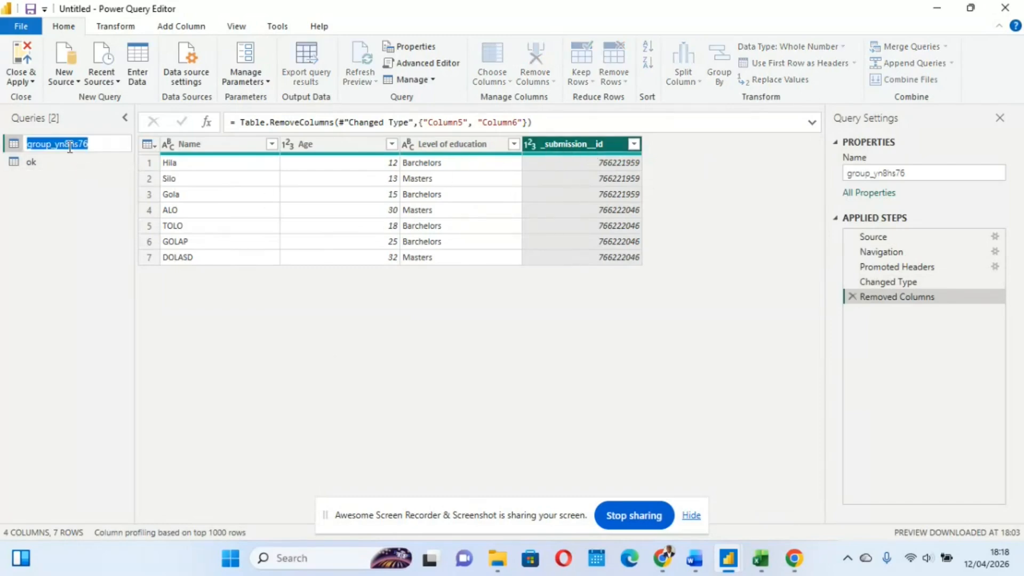
type("Data 1")
double_click(40, 164)
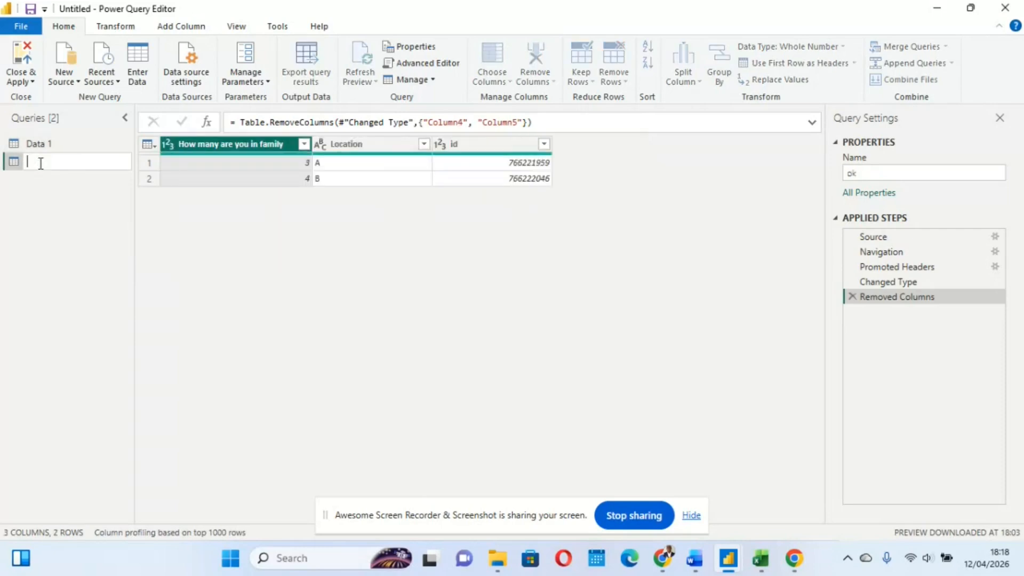
type("Data 2")
left_click(239, 254)
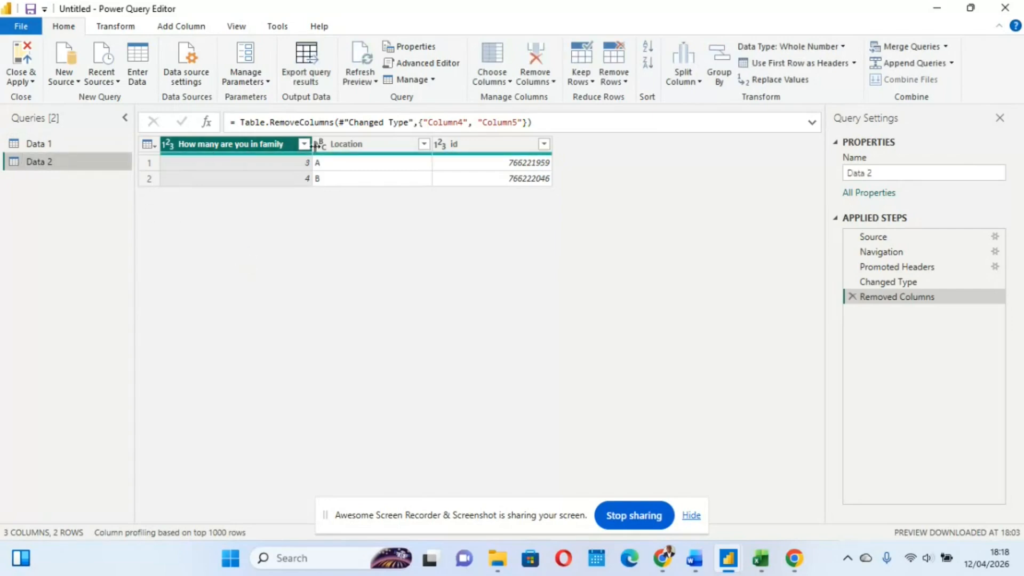
Compare the member records in Data 1 with the household records in Data 2, examining the id column and its first value
left_click(70, 145)
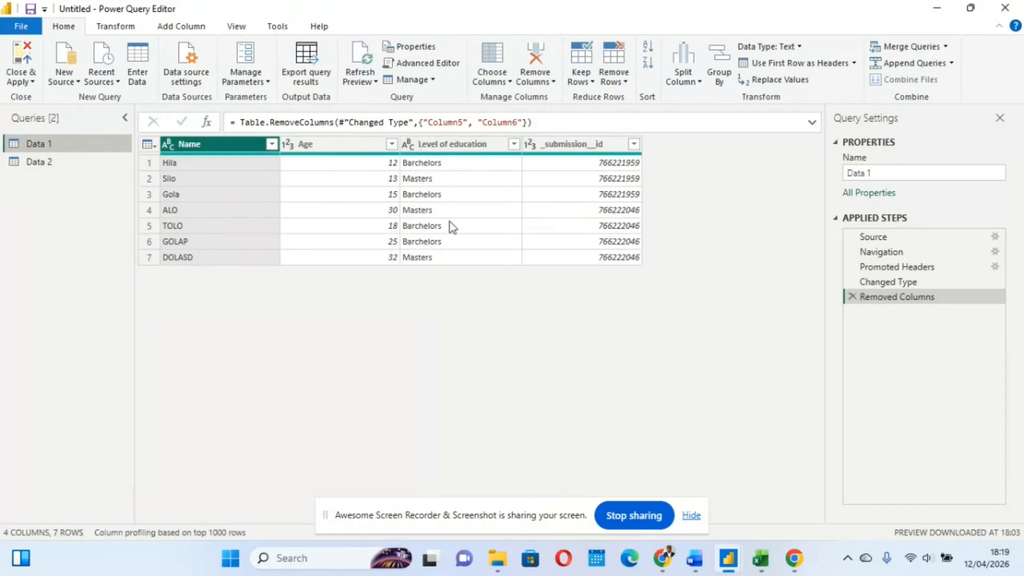
left_click(67, 165)
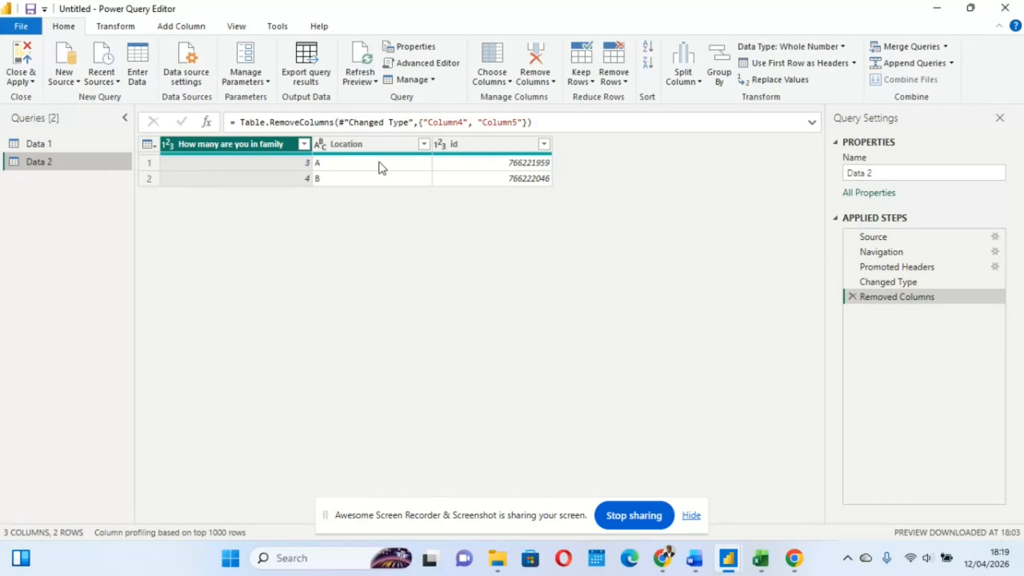
left_click(463, 148)
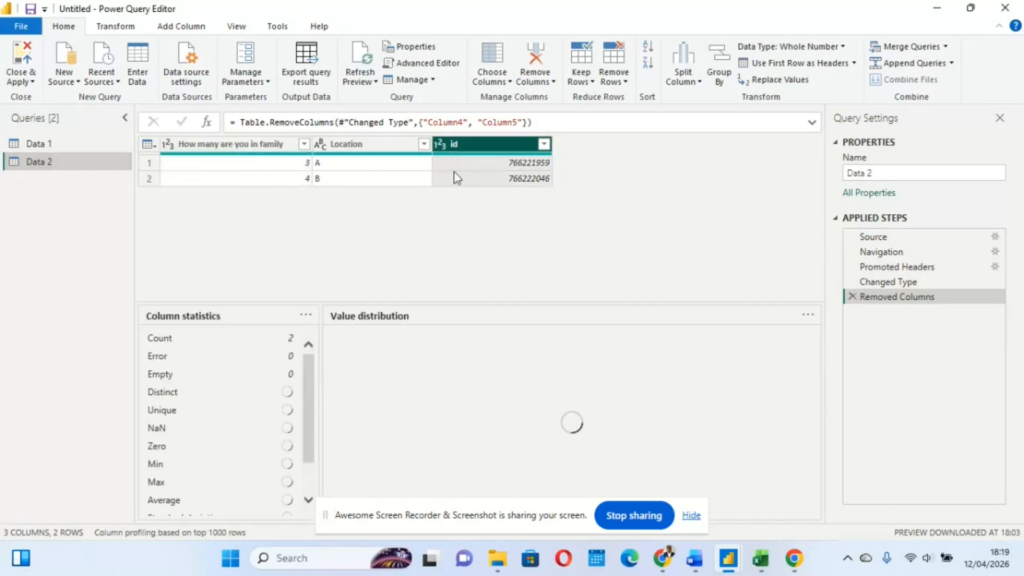
left_click(513, 164)
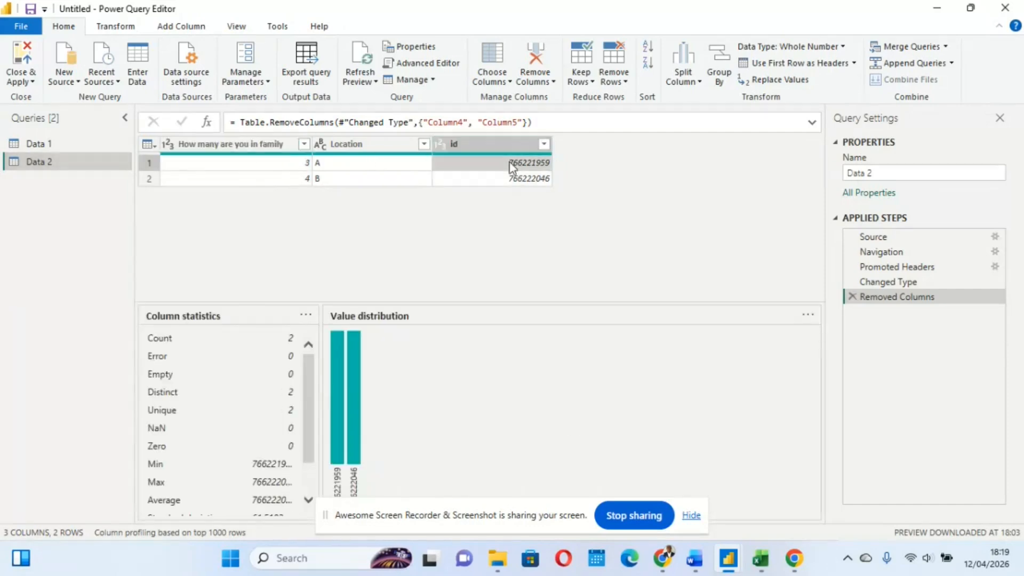
Examine the _submission__id values of the first three member records in Data 1
left_click(61, 145)
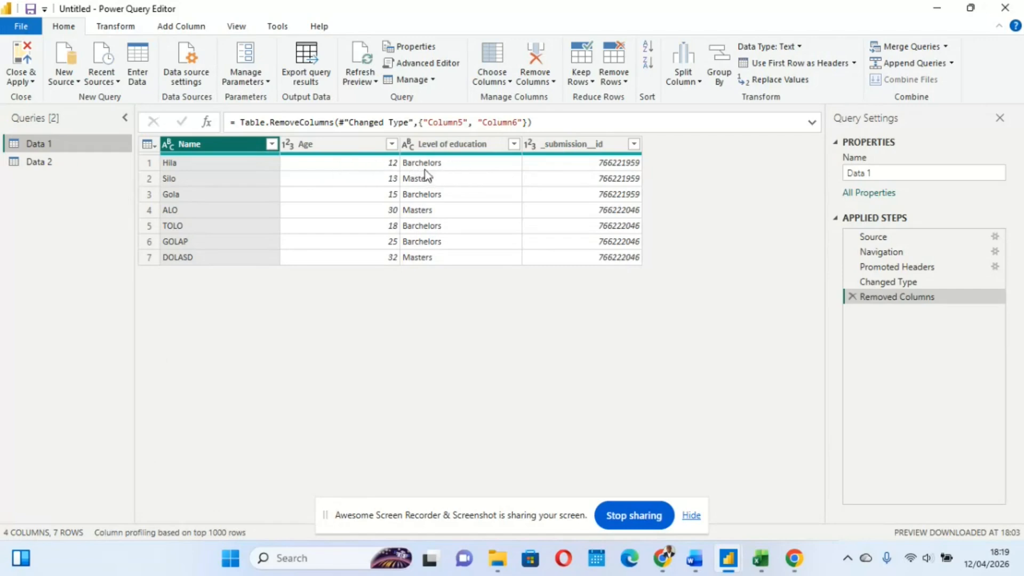
left_click(605, 166)
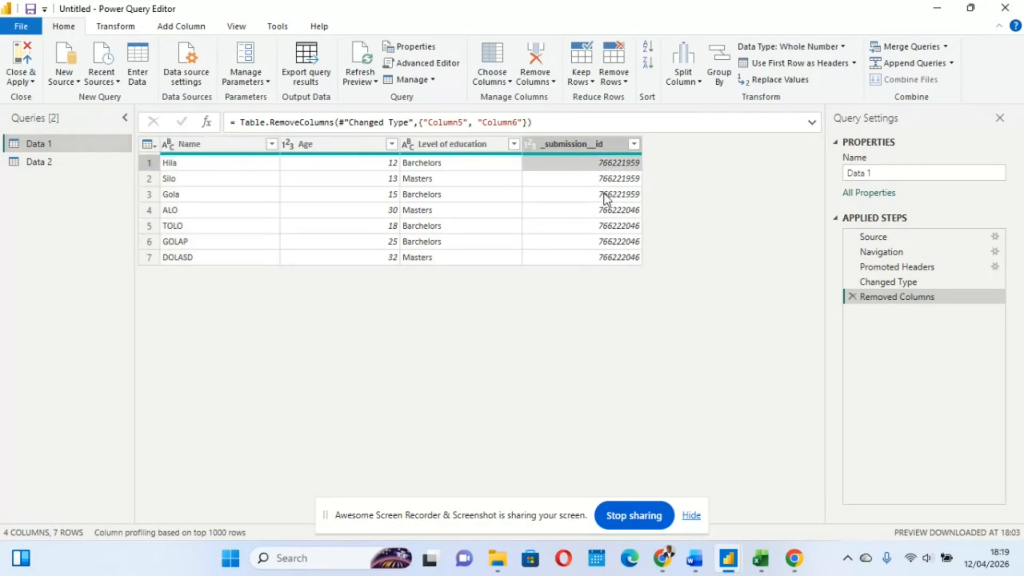
left_click(585, 179)
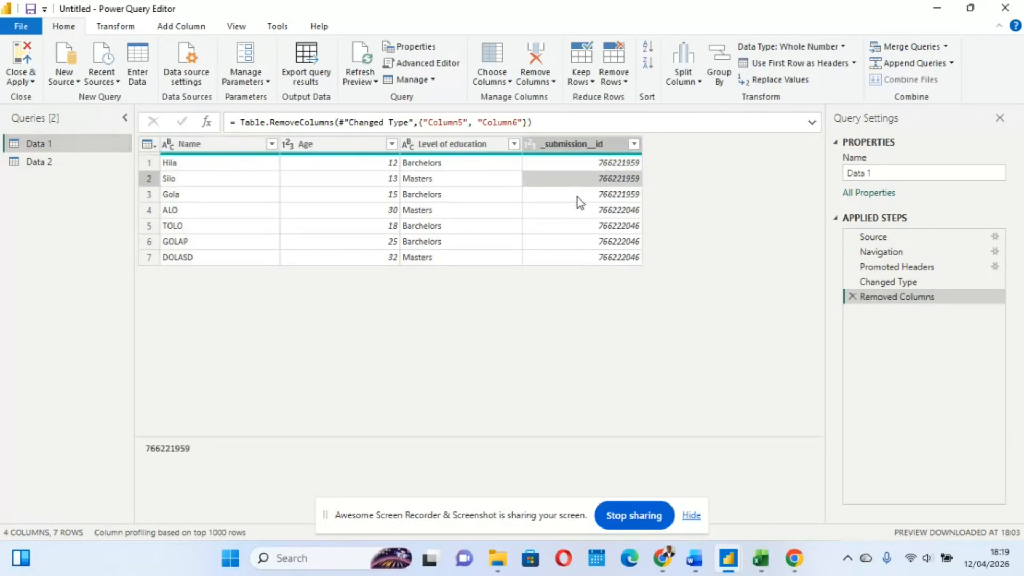
left_click(577, 196)
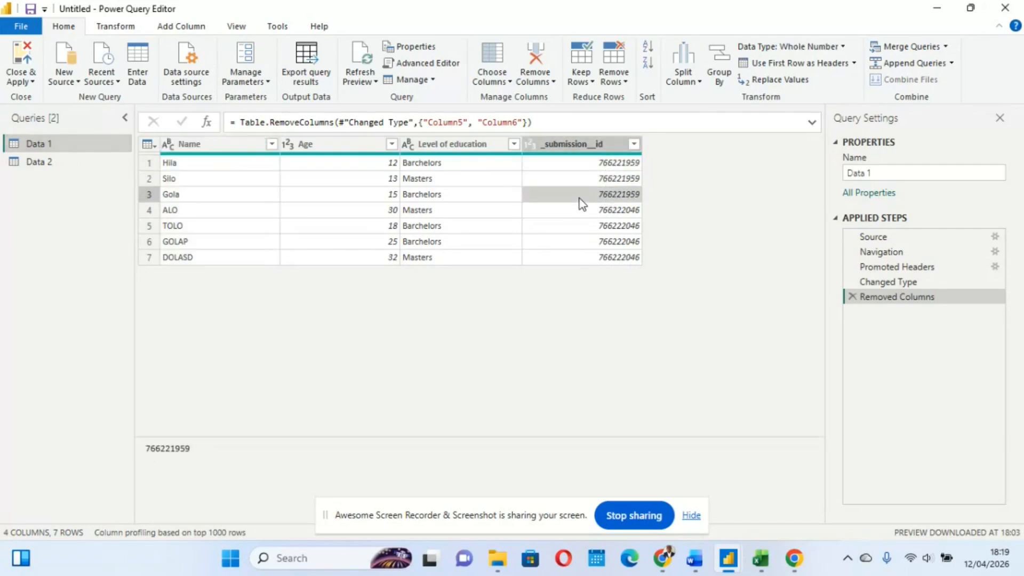
Compare the member rows in Data 1 with the family size, location and id columns of the household rows in Data 2
left_click(58, 162)
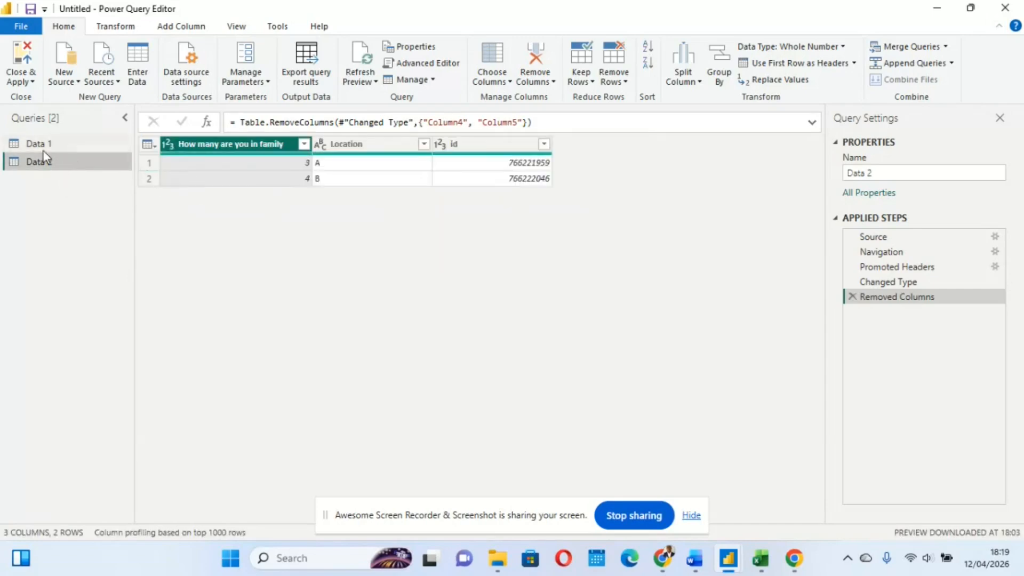
left_click(38, 144)
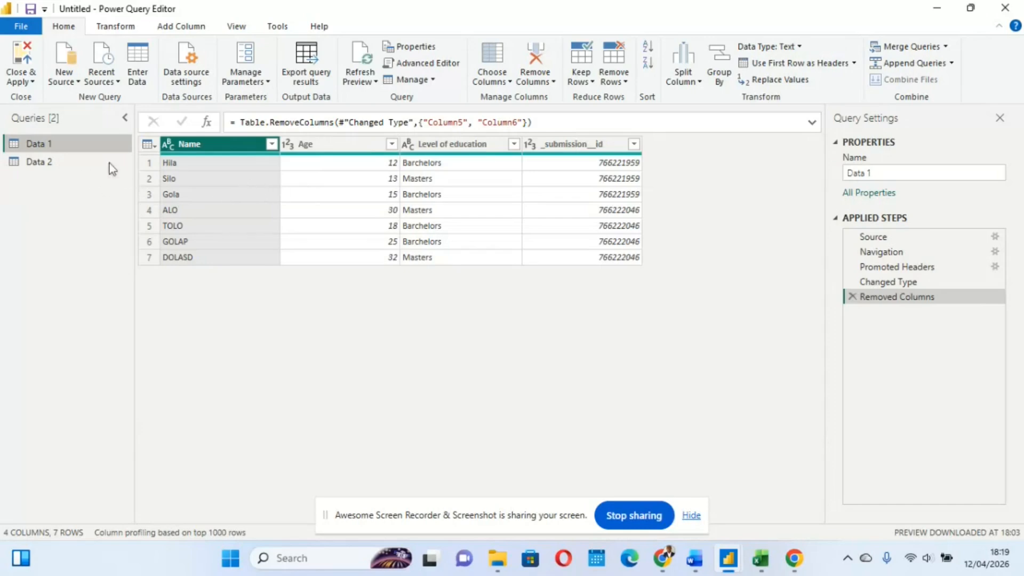
left_click(62, 161)
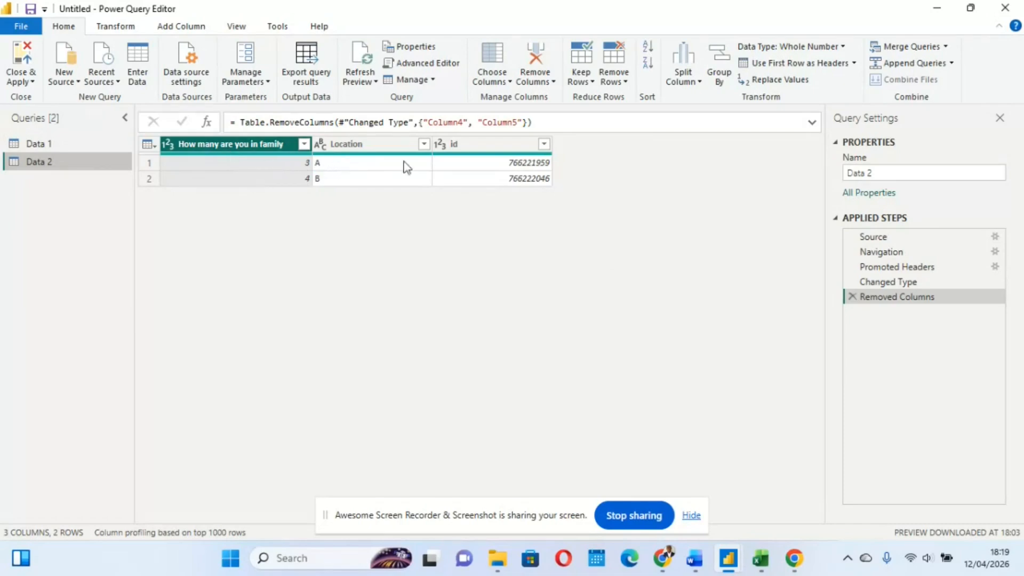
left_click(50, 143)
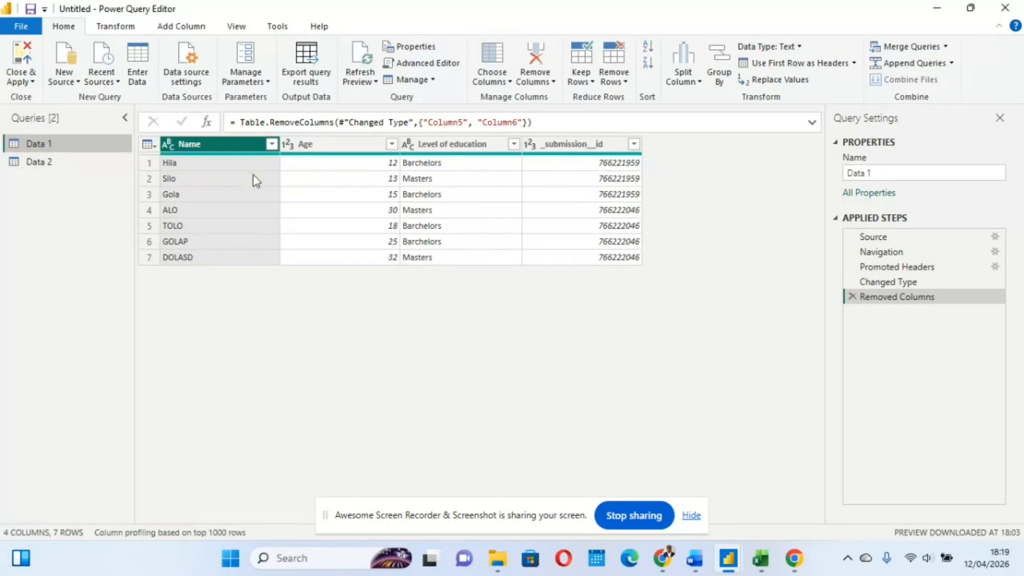
left_click(178, 161)
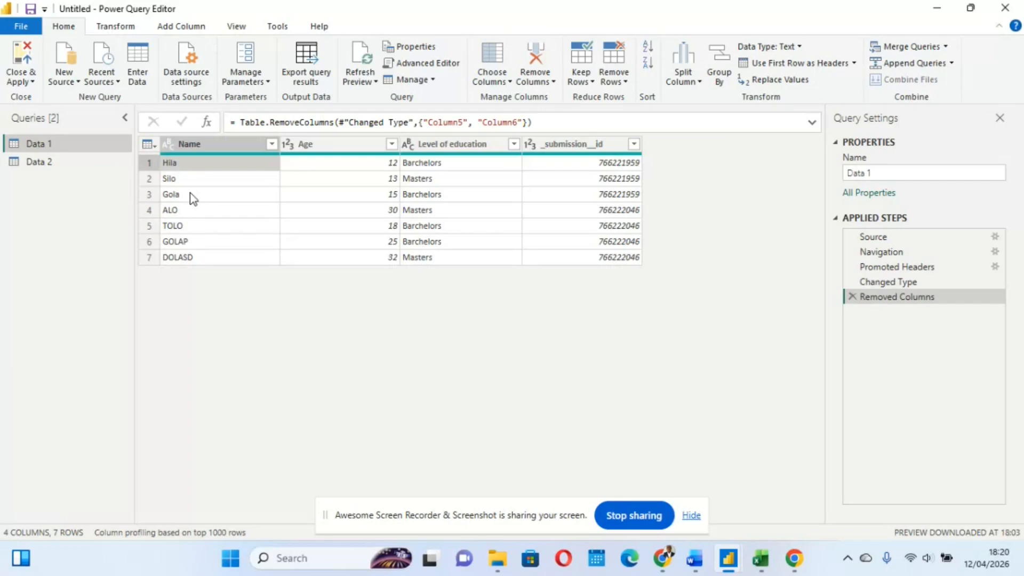
left_click(55, 160)
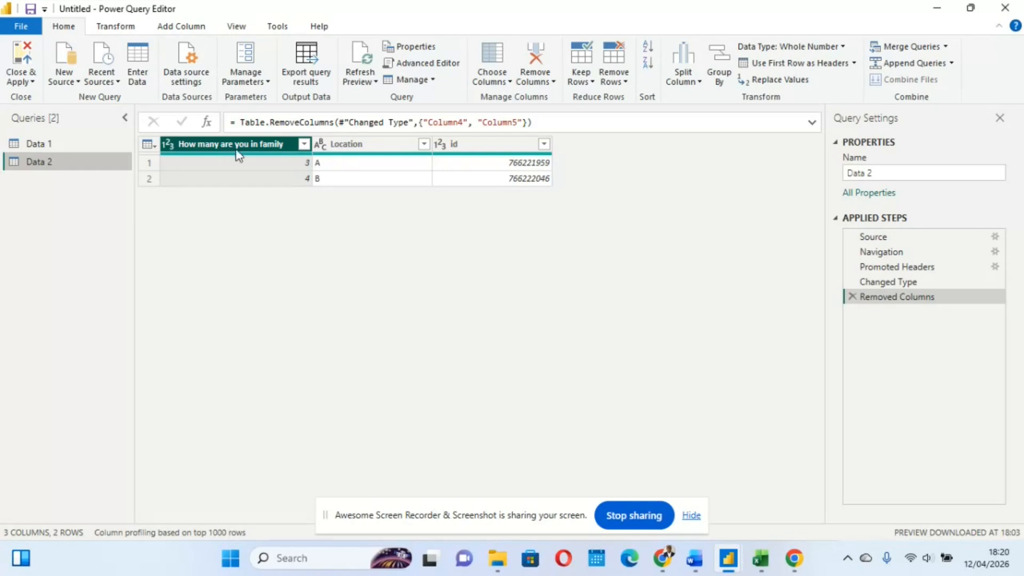
left_click(63, 148)
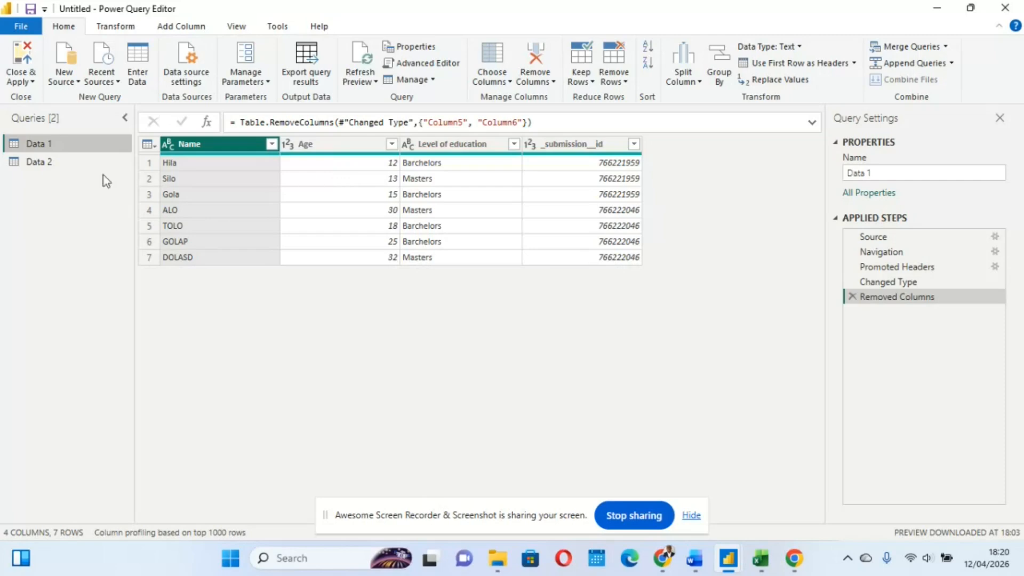
left_click(60, 161)
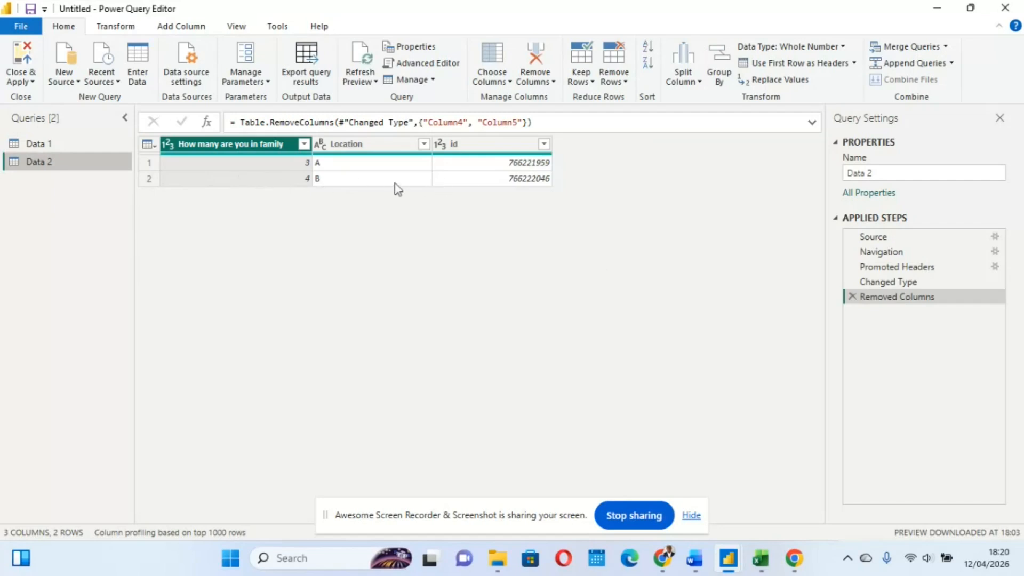
left_click(351, 184)
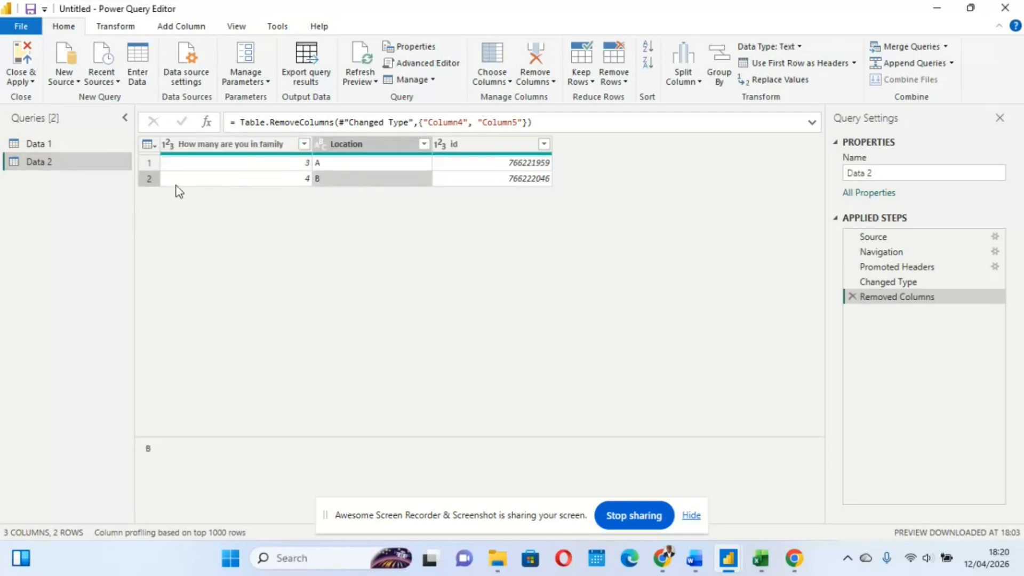
Merge Data 1 with Data 2 as a new query, matching _submission__id to id with a Left Outer join
left_click(63, 148)
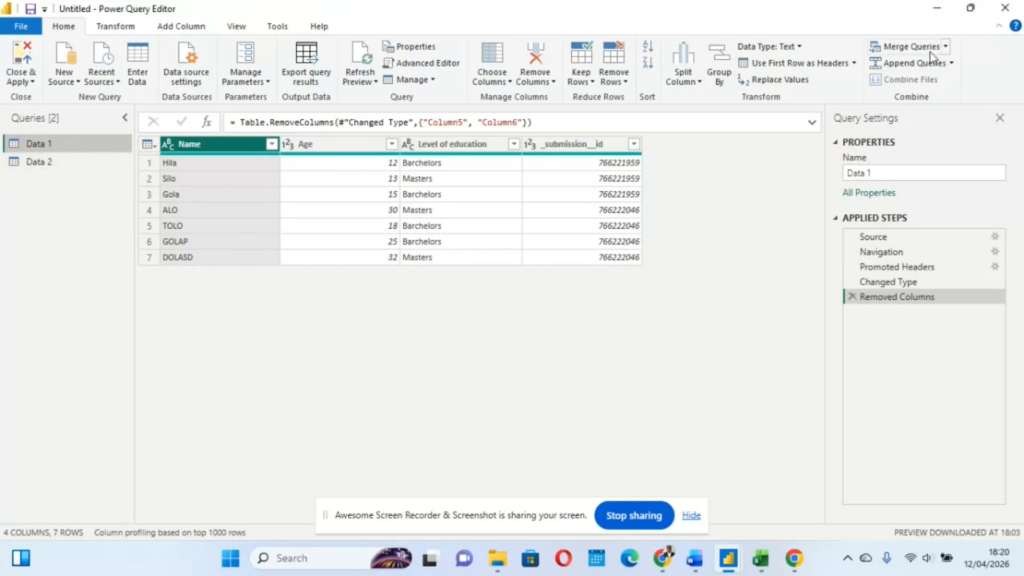
left_click(945, 48)
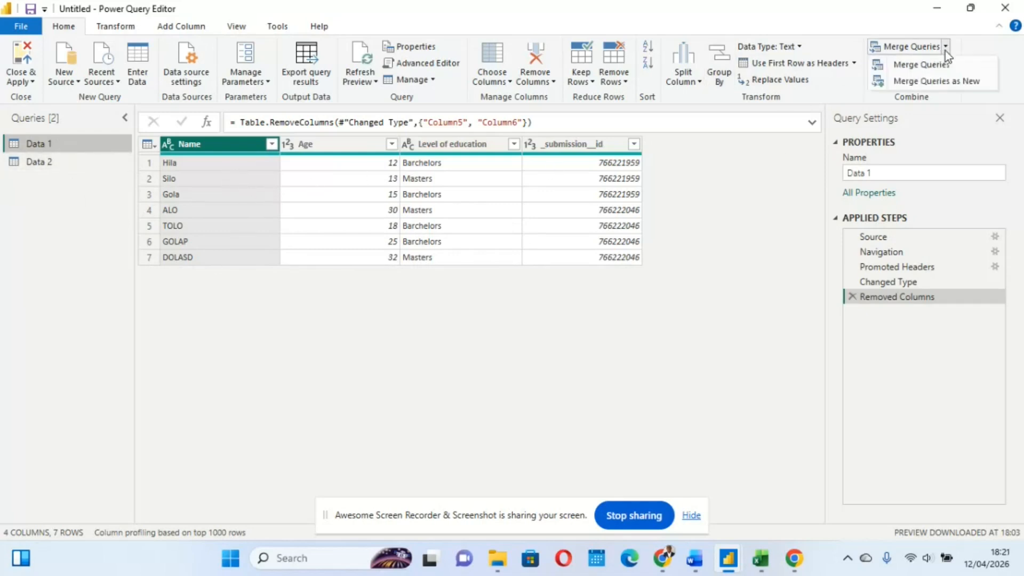
left_click(937, 81)
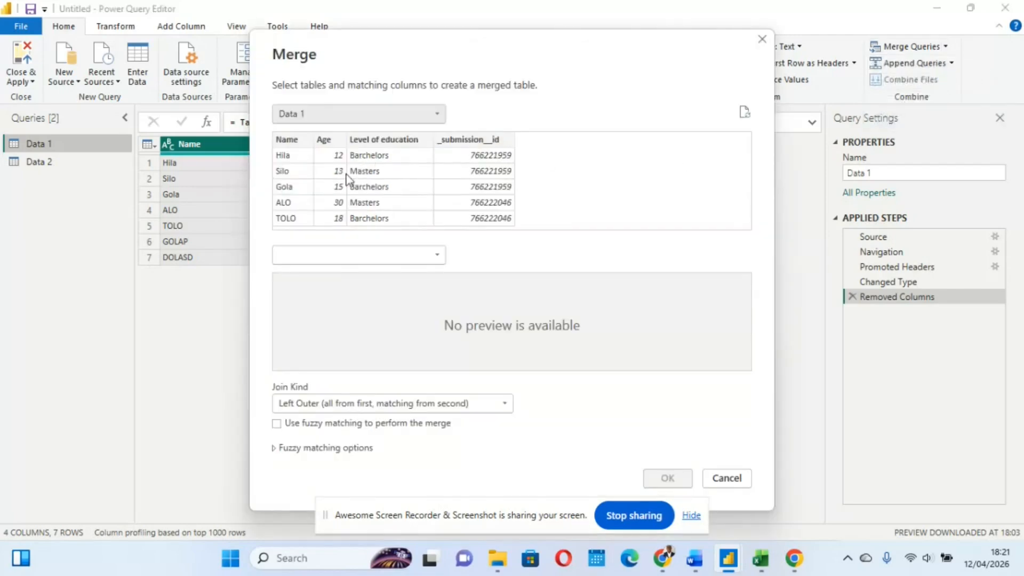
left_click(436, 255)
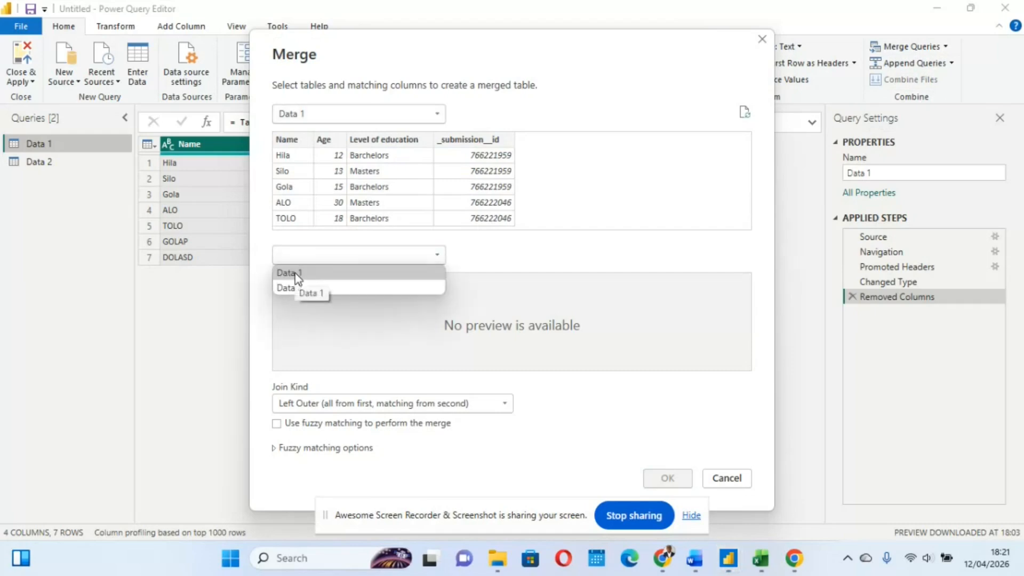
left_click(296, 288)
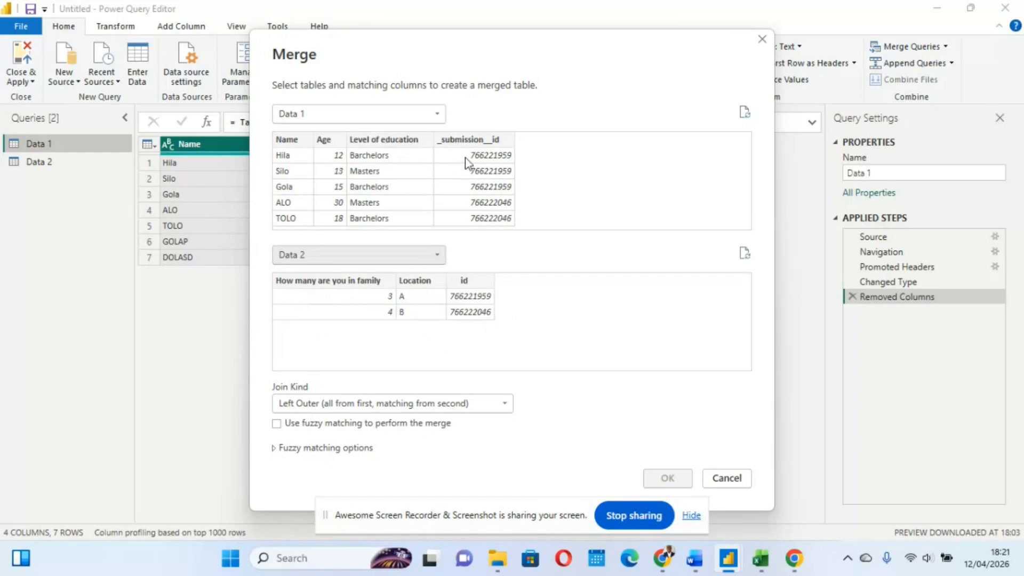
left_click(463, 140)
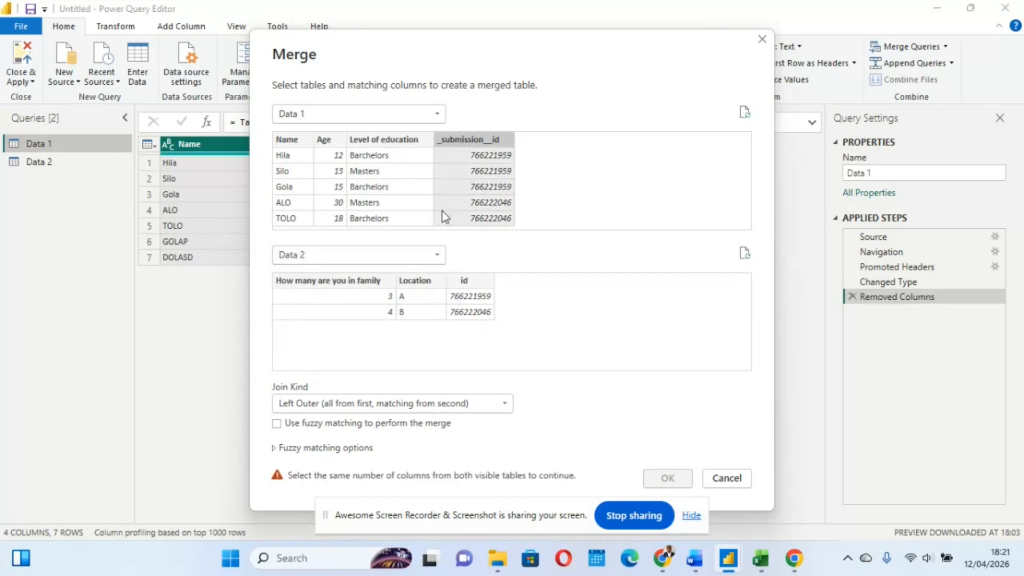
left_click(457, 282)
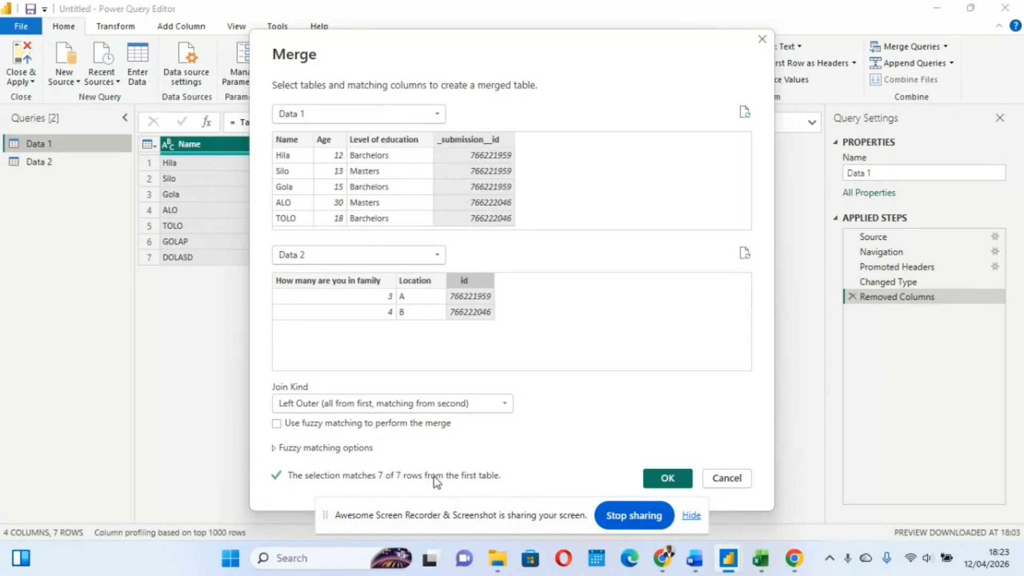
left_click(673, 480)
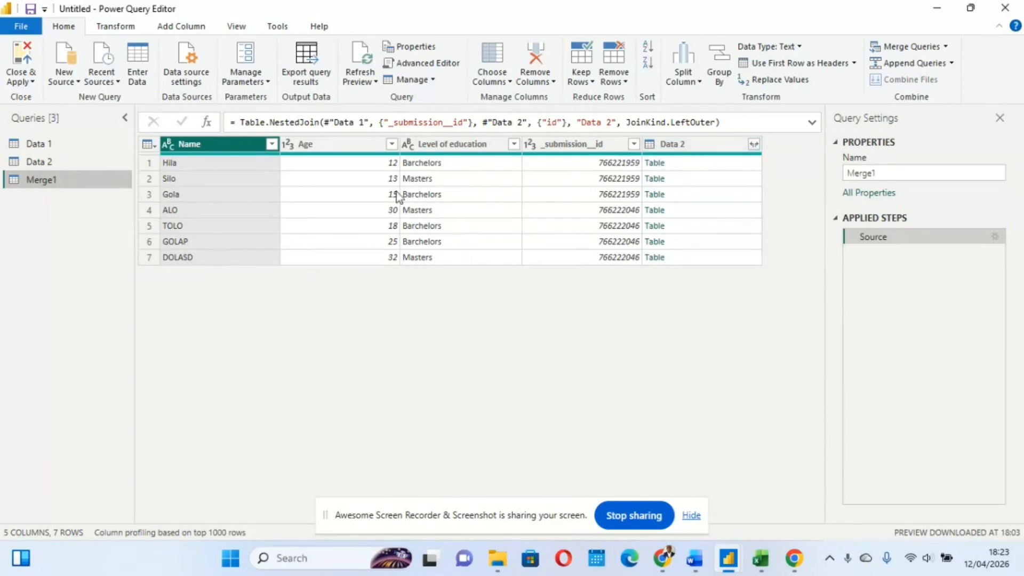
Review Data 1 and Data 2 against the merged query, checking which Data 2 columns can be expanded
left_click(62, 161)
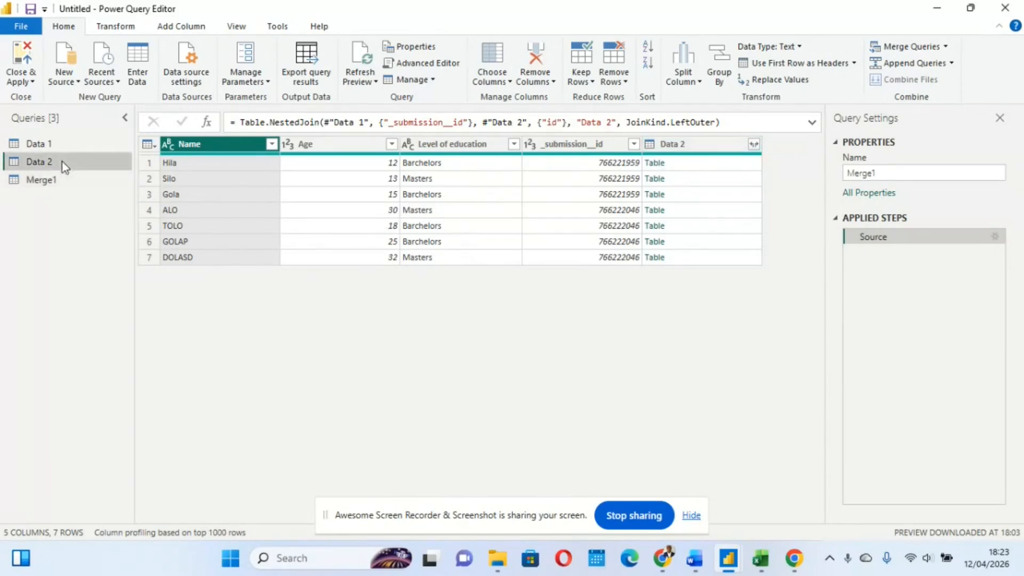
left_click(69, 147)
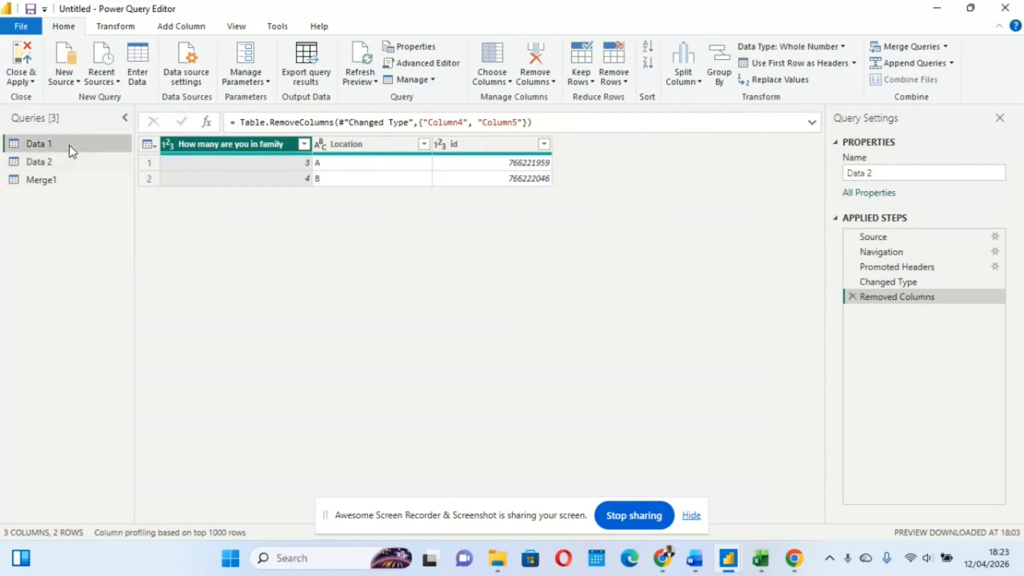
left_click(66, 162)
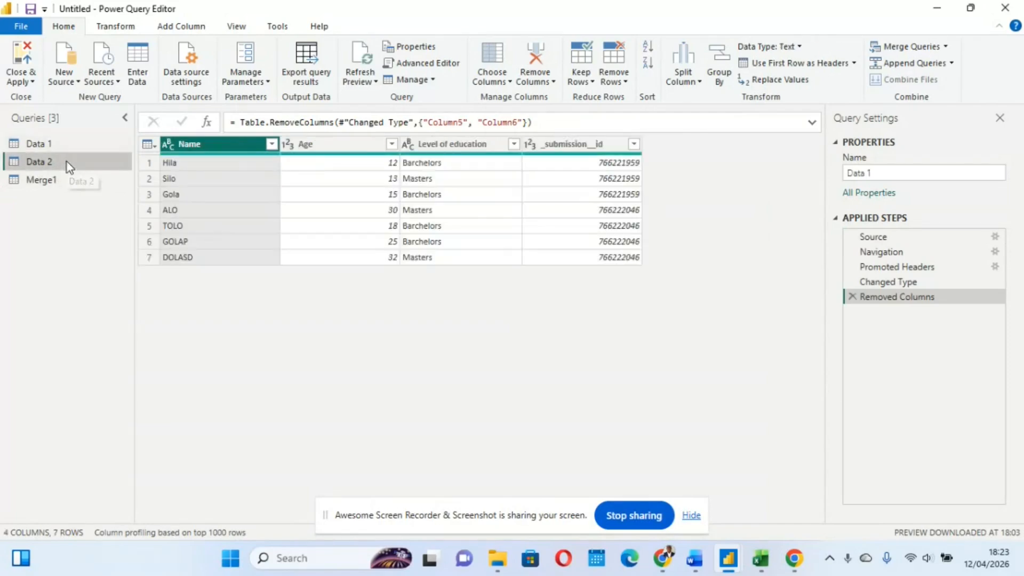
left_click(59, 143)
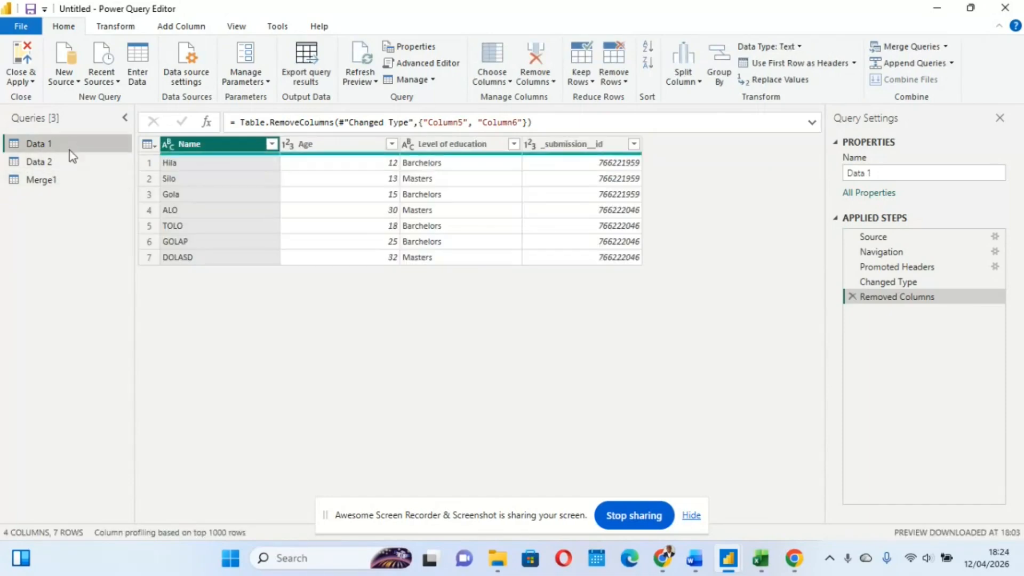
left_click(74, 181)
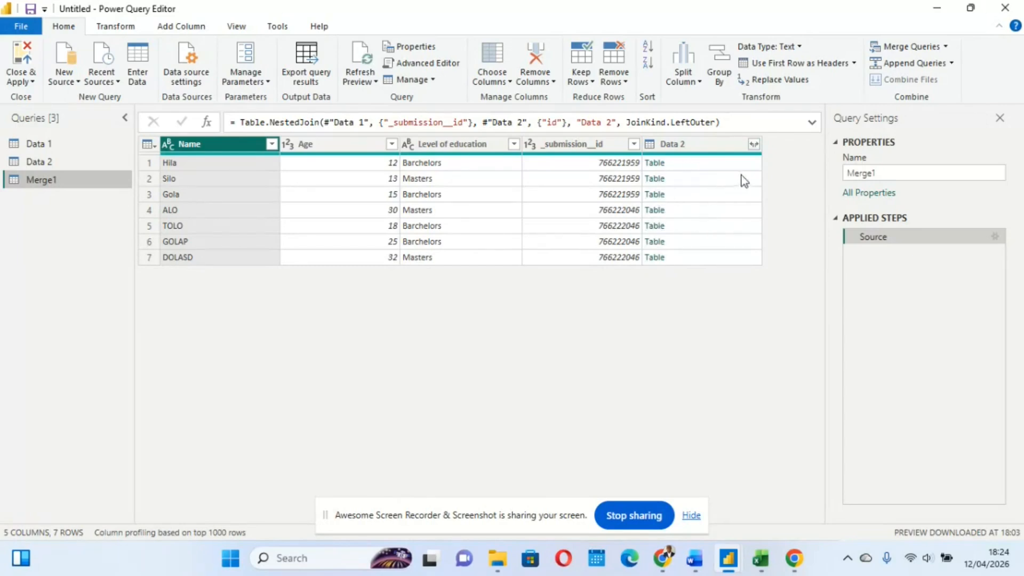
left_click(754, 145)
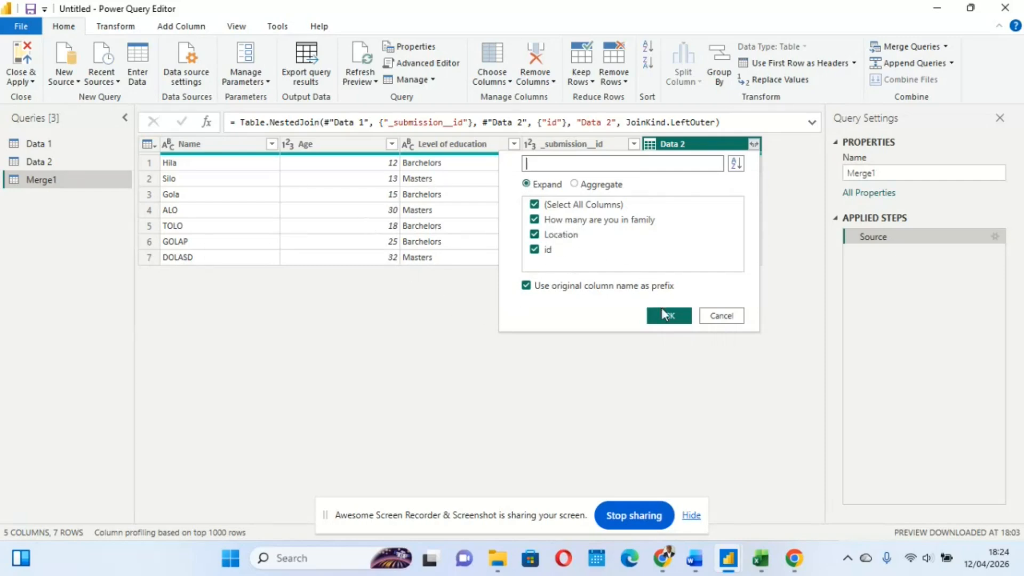
left_click(719, 318)
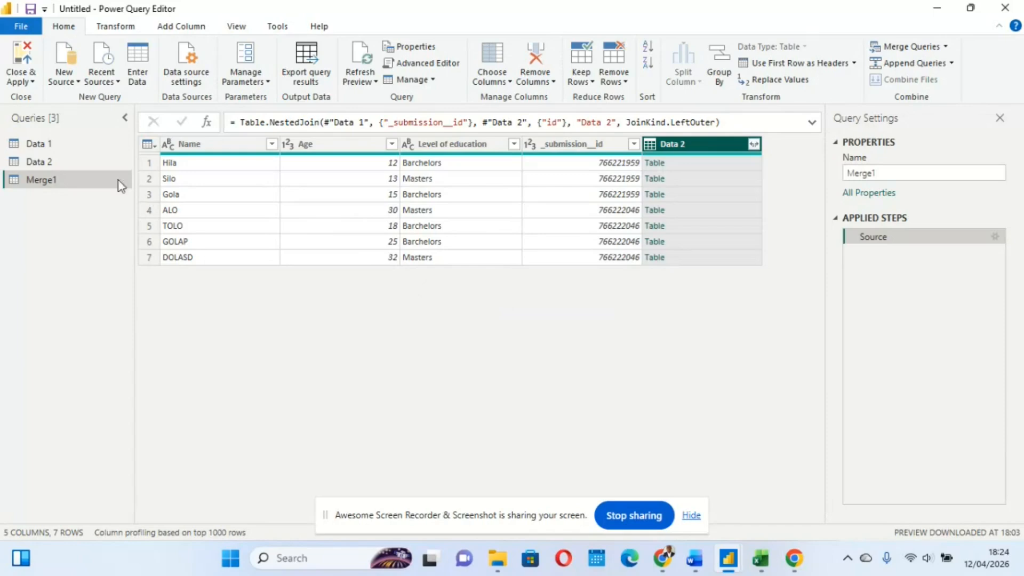
left_click(63, 159)
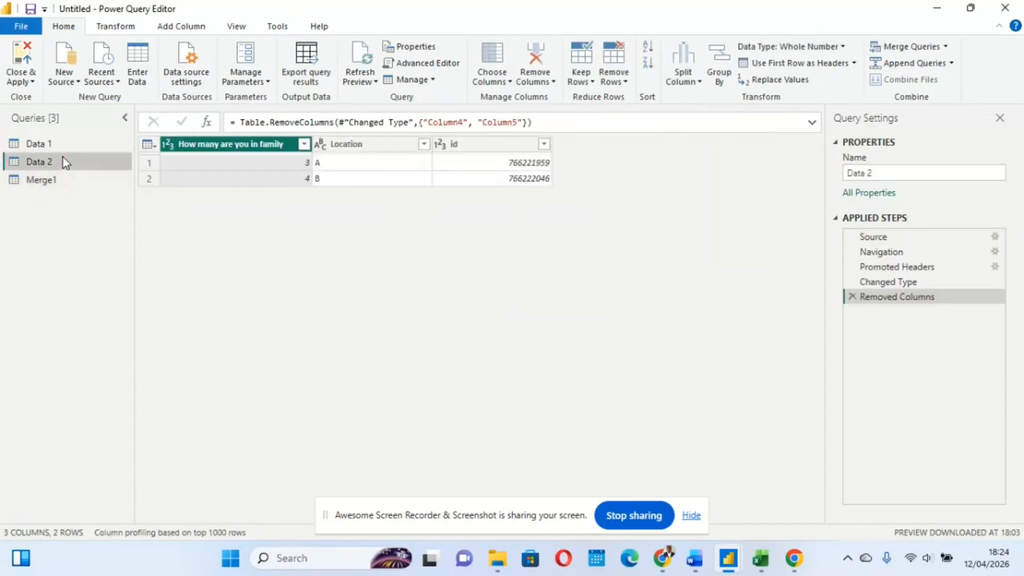
left_click(59, 145)
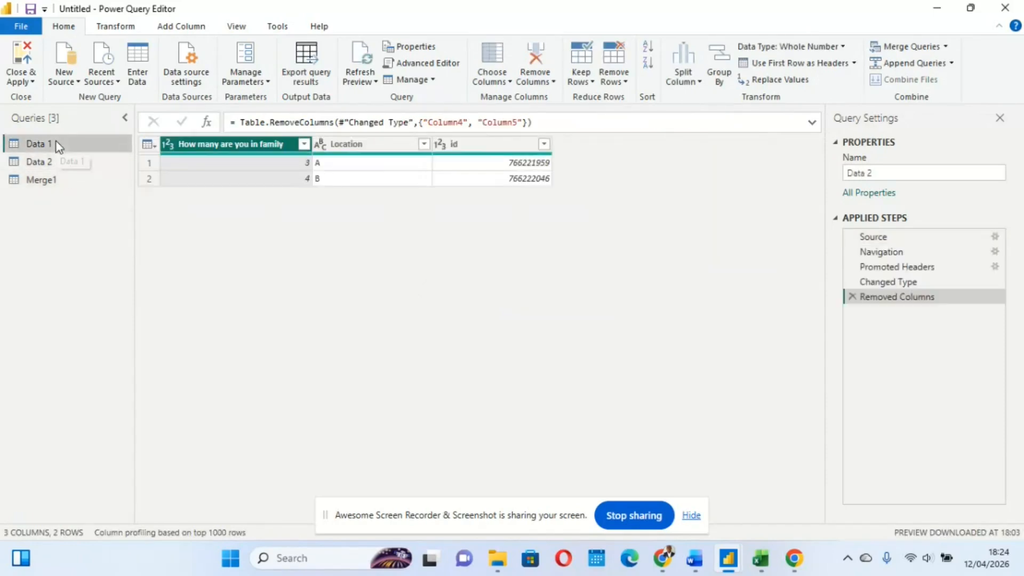
left_click(59, 163)
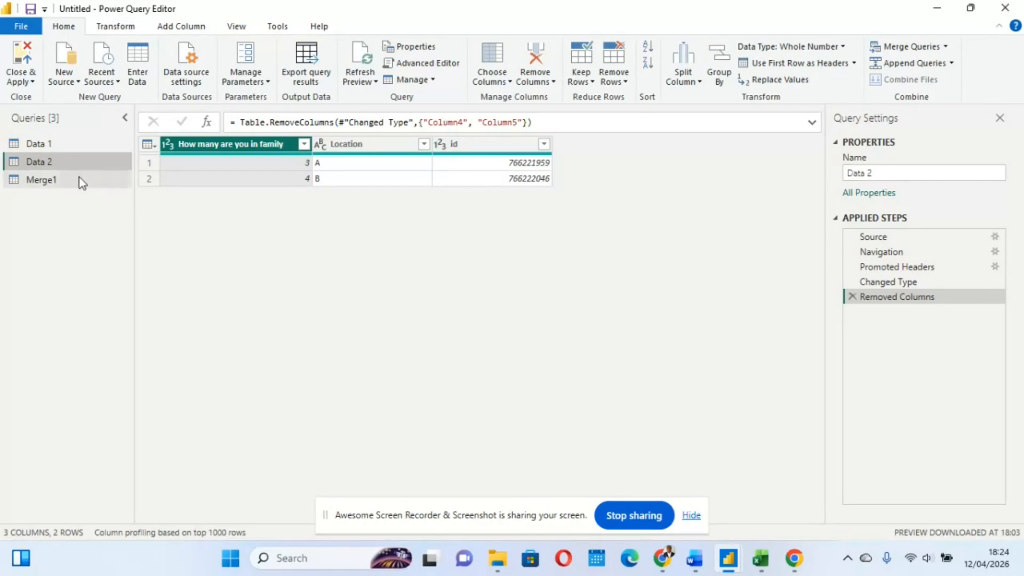
Expand the Data 2 column in Merge1 to How many are you in family and Location, excluding id and keeping the original column name as prefix
left_click(63, 179)
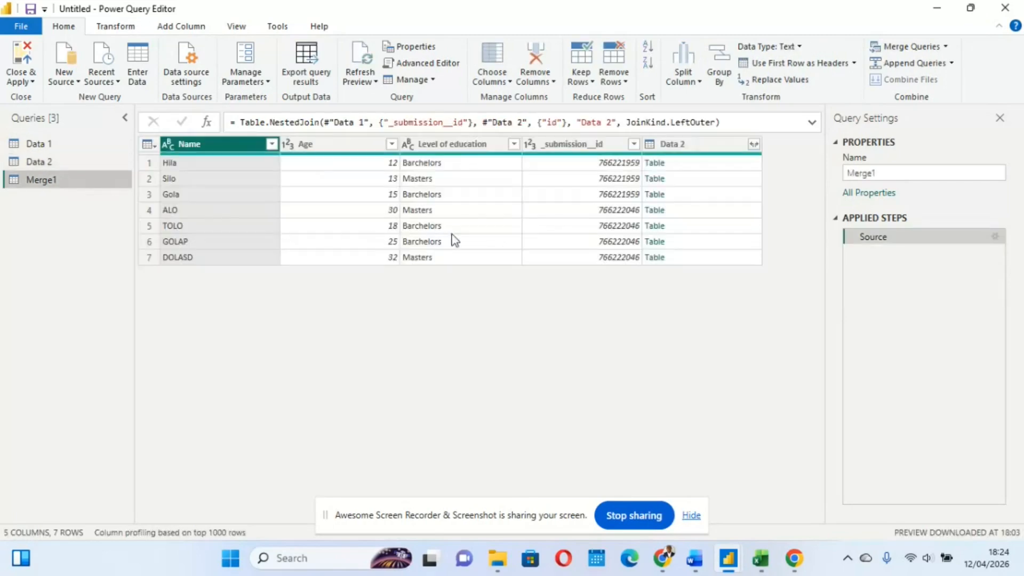
left_click(753, 145)
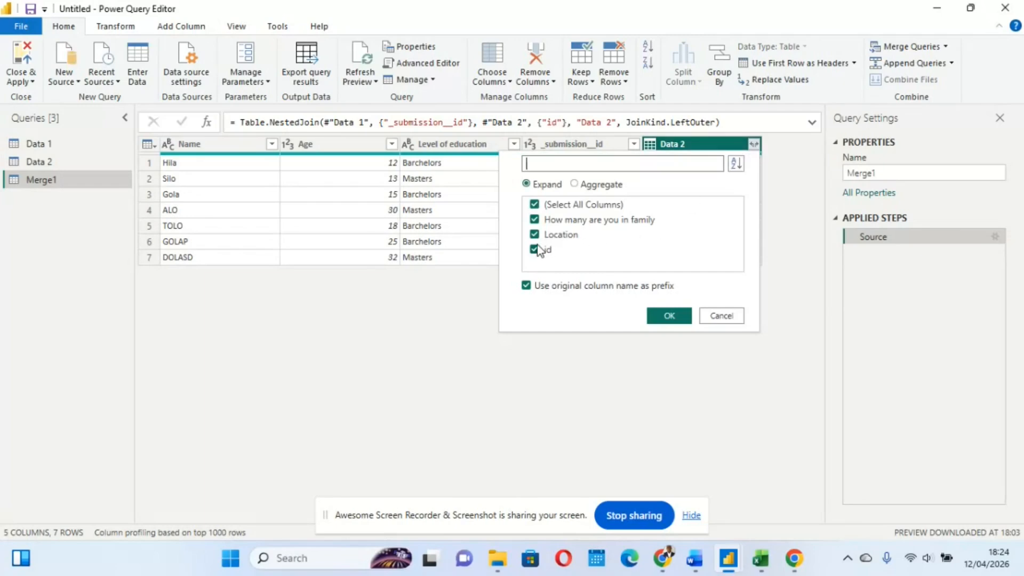
left_click(535, 252)
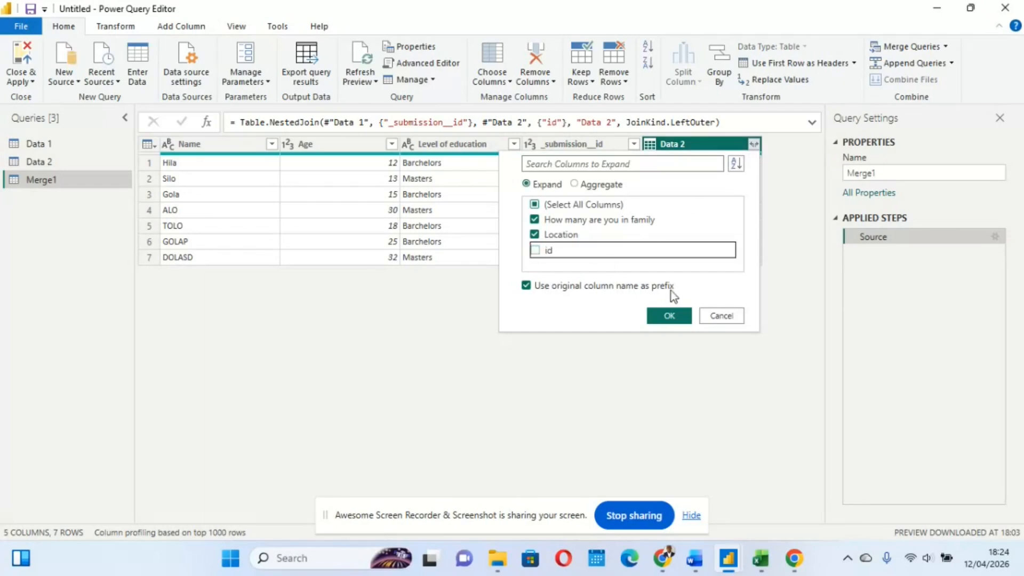
left_click(670, 317)
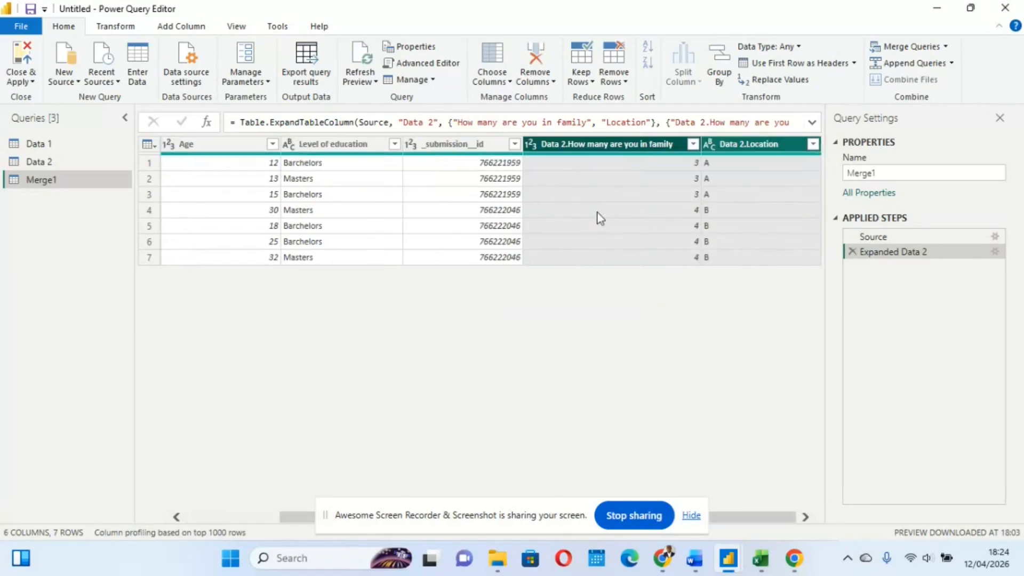
Review the Merge1 rows, comparing each member's name, age, education and _submission__id with the expanded family size and location columns
scroll(601, 218, "left", 2)
scroll(600, 218, "right", 2)
scroll(600, 218, "left", 2)
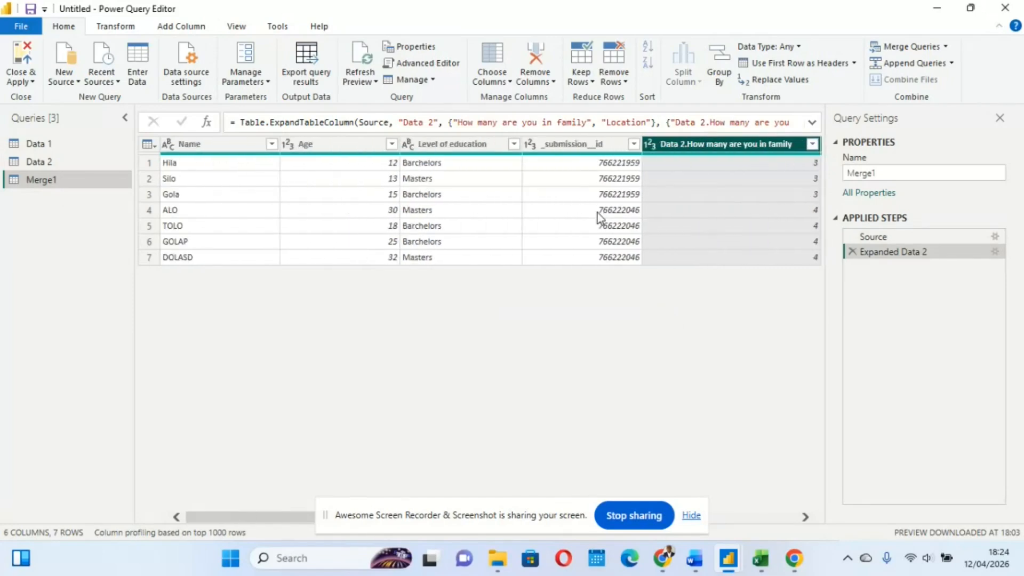
scroll(601, 218, "right", 2)
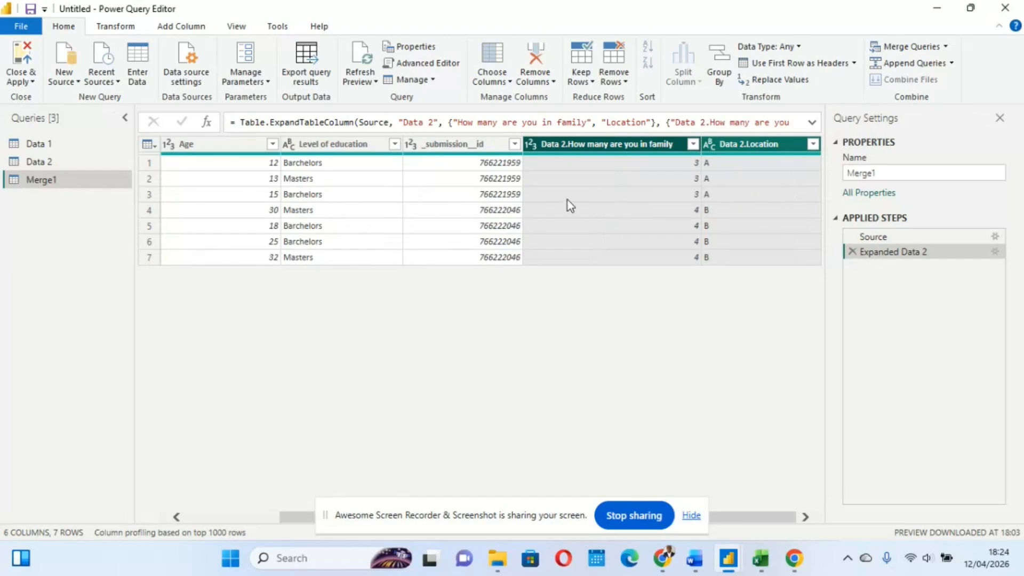
scroll(570, 206, "left", 2)
scroll(569, 205, "right", 2)
scroll(365, 205, "left", 2)
scroll(365, 205, "right", 2)
scroll(366, 202, "left", 2)
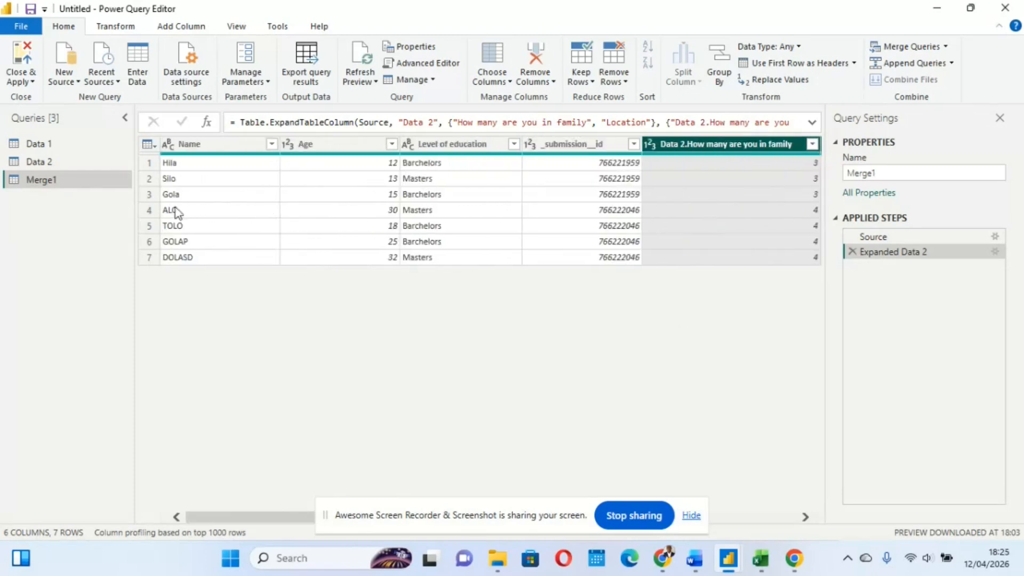
scroll(357, 212, "right", 2)
scroll(357, 212, "left", 2)
scroll(373, 211, "right", 2)
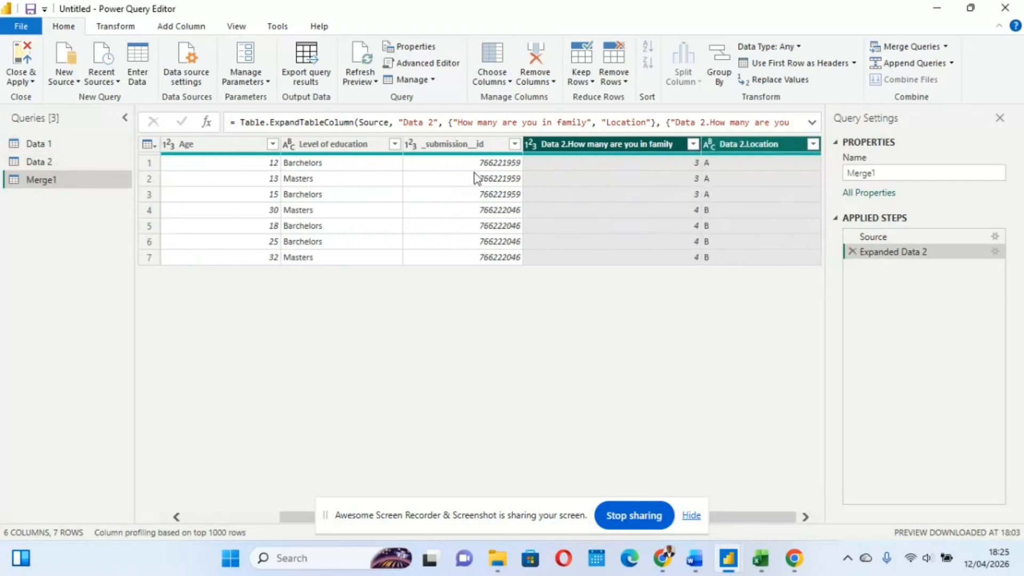
Close the Power Query Editor with the changes applied and list the fields of the Merge1 table in the report
left_click(25, 82)
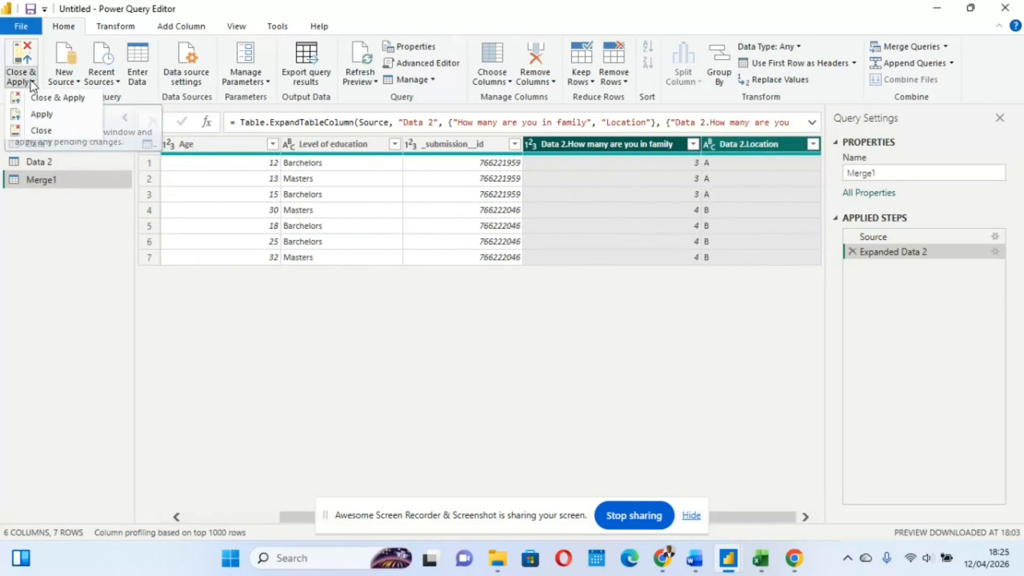
left_click(37, 101)
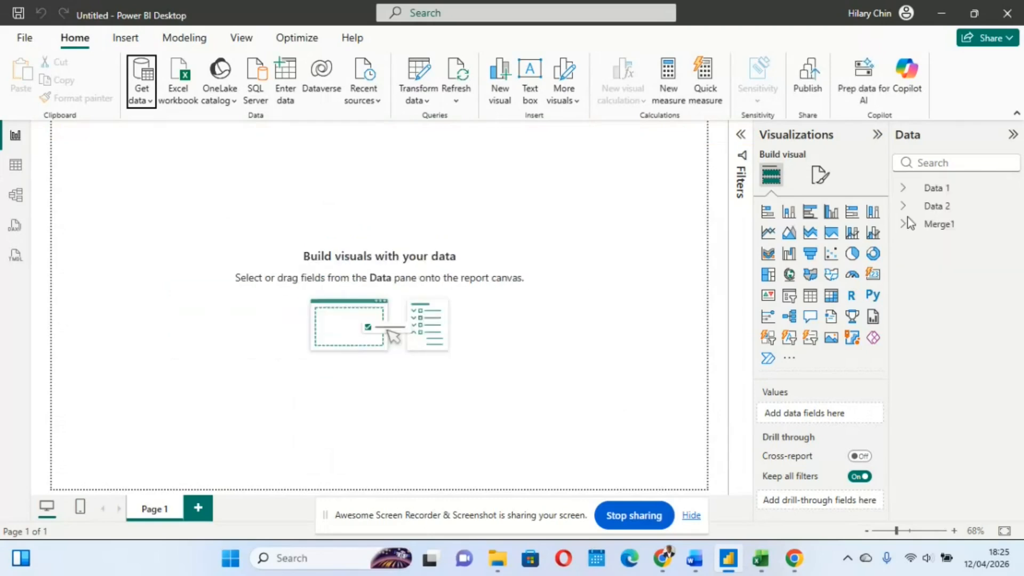
left_click(903, 225)
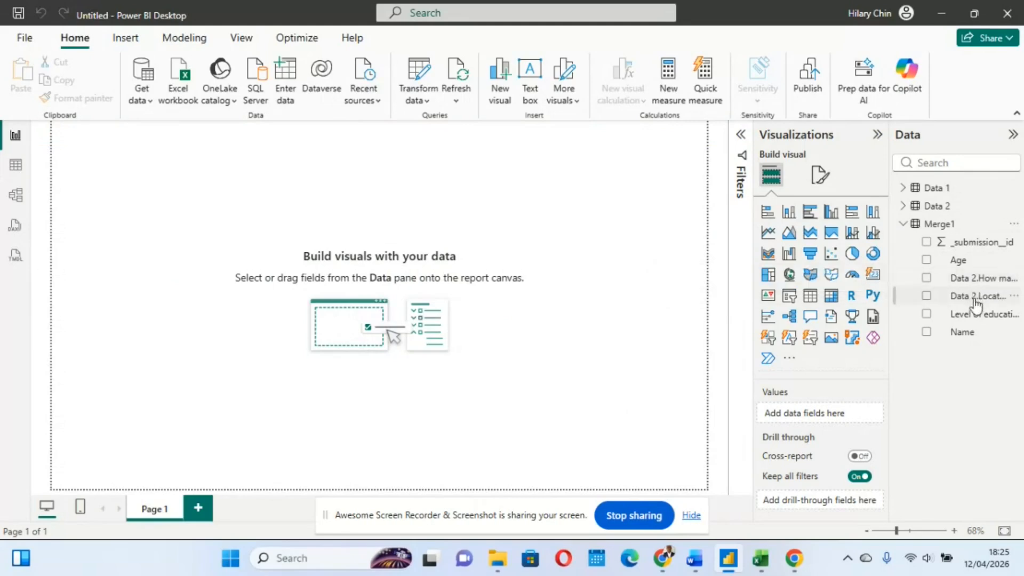
Create a widened clustered column chart with Merge1's Data 2.How many are you in family on the X-axis and its count on the Y-axis
left_click(927, 279)
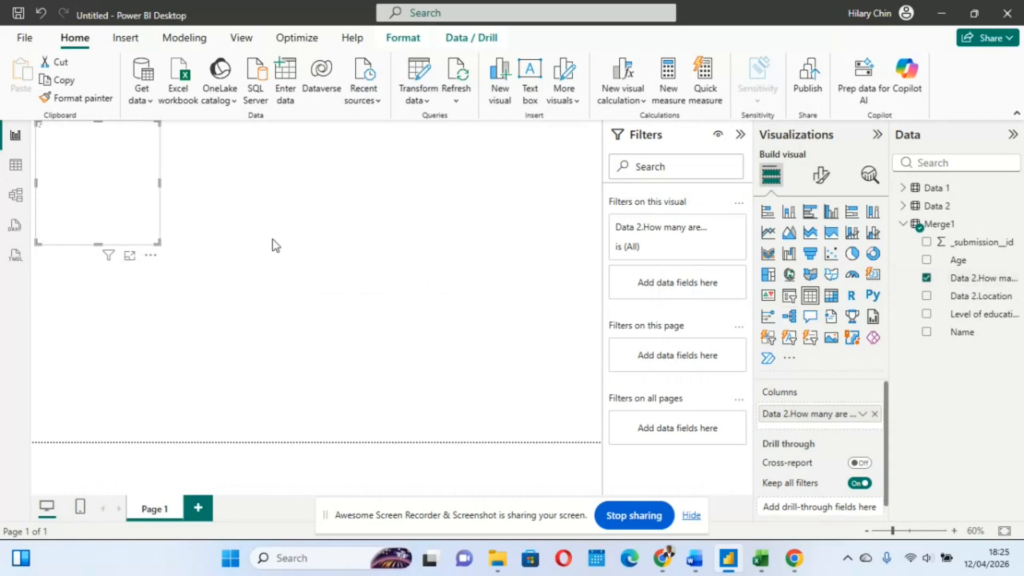
left_click_drag(97, 189, 254, 236)
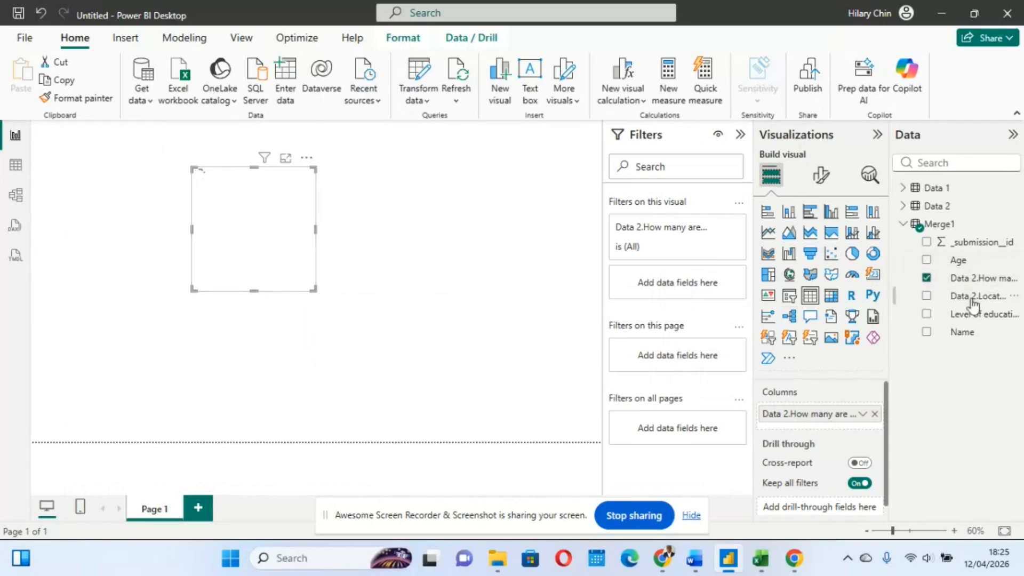
left_click_drag(971, 296, 943, 303)
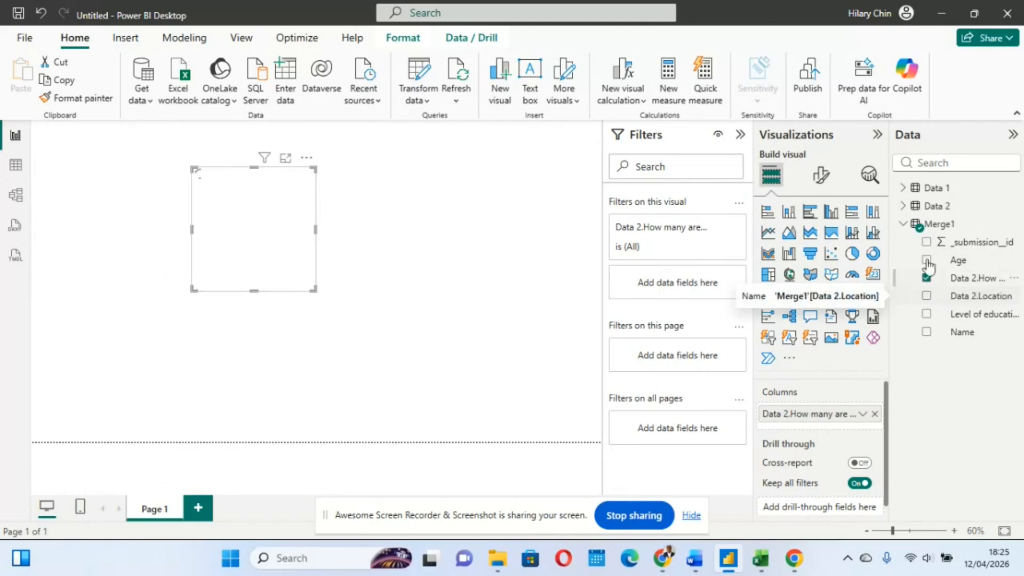
left_click(829, 219)
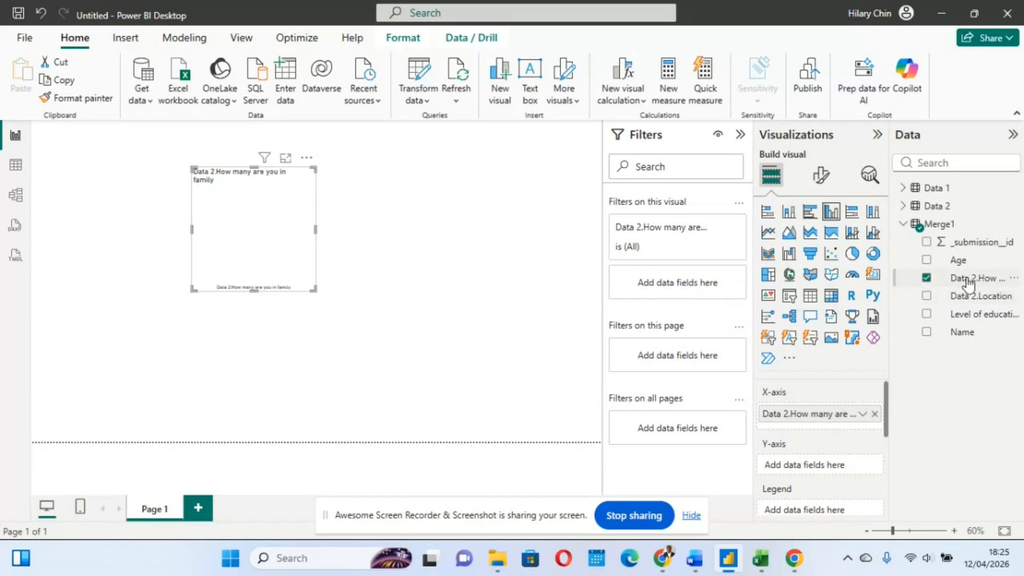
left_click_drag(970, 284, 835, 472)
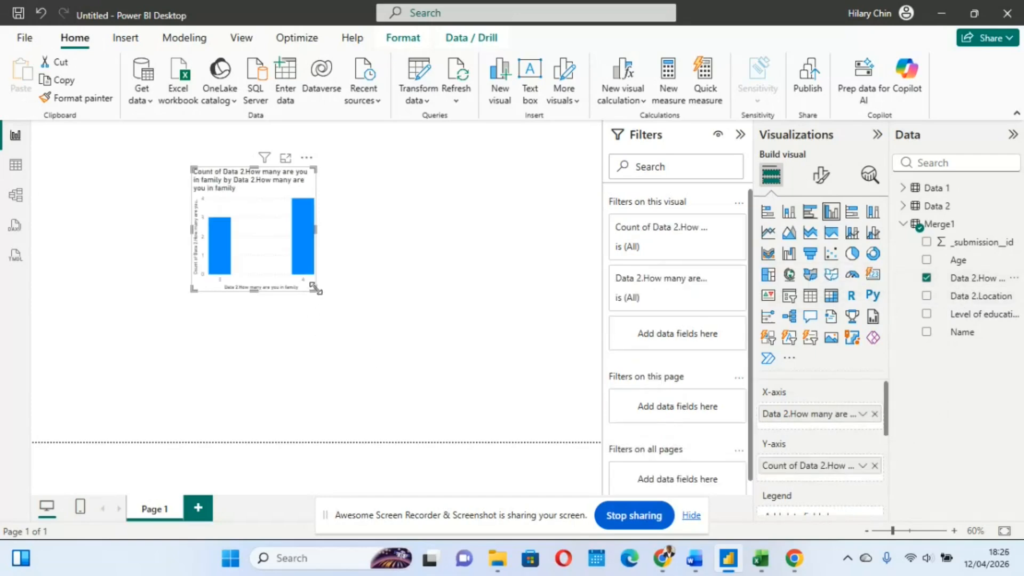
left_click_drag(316, 289, 468, 301)
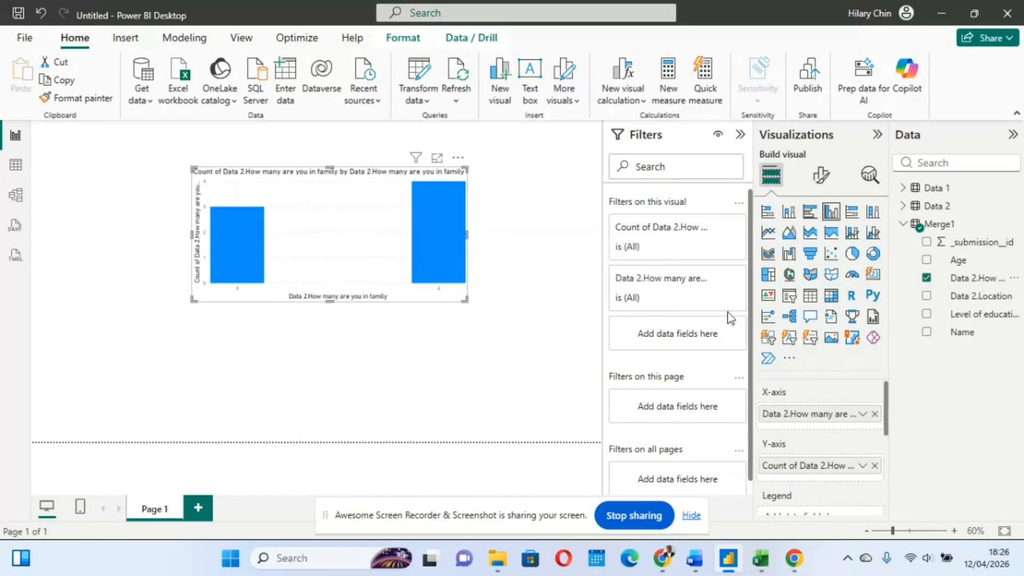
Split the family size chart by Level of education as legend, enlarge it and turn on its data labels
scroll(814, 452, "down", 2)
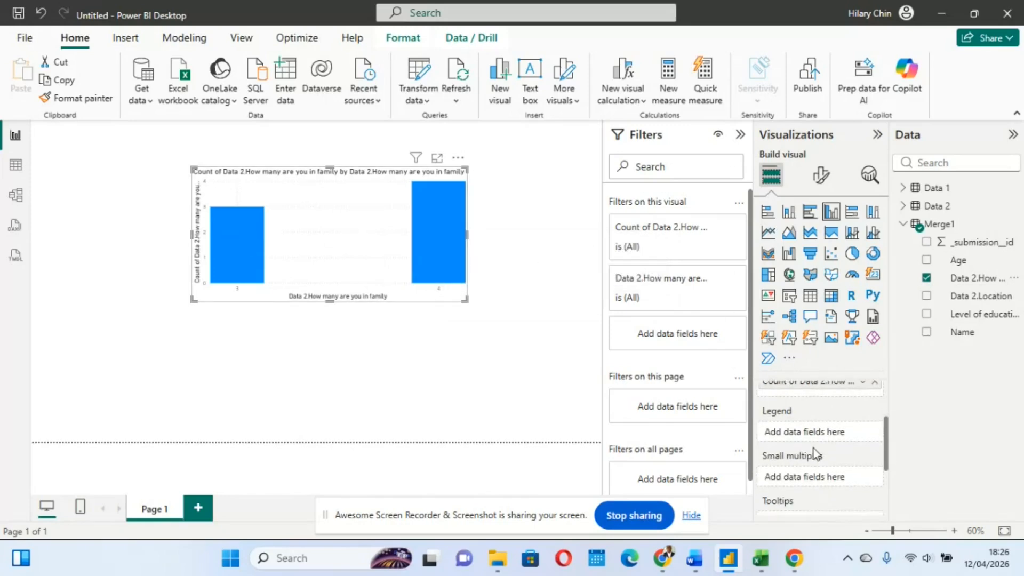
scroll(850, 418, "up", 2)
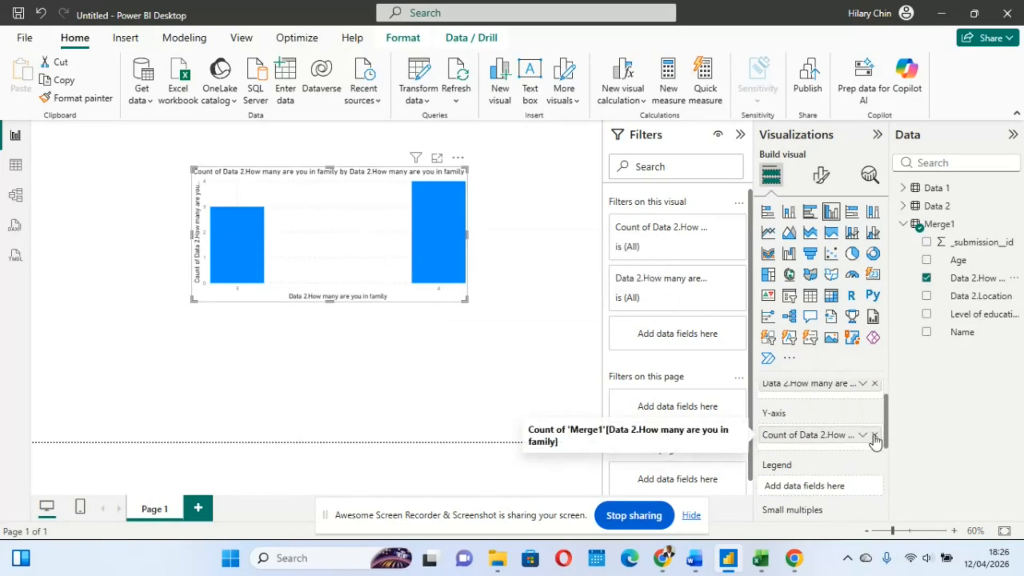
left_click(927, 316)
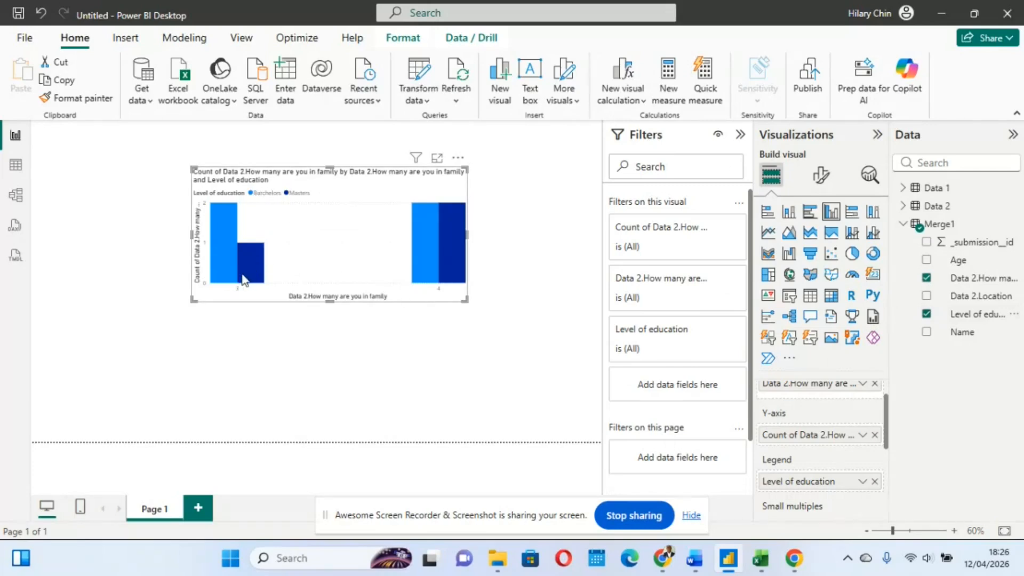
left_click_drag(466, 300, 539, 359)
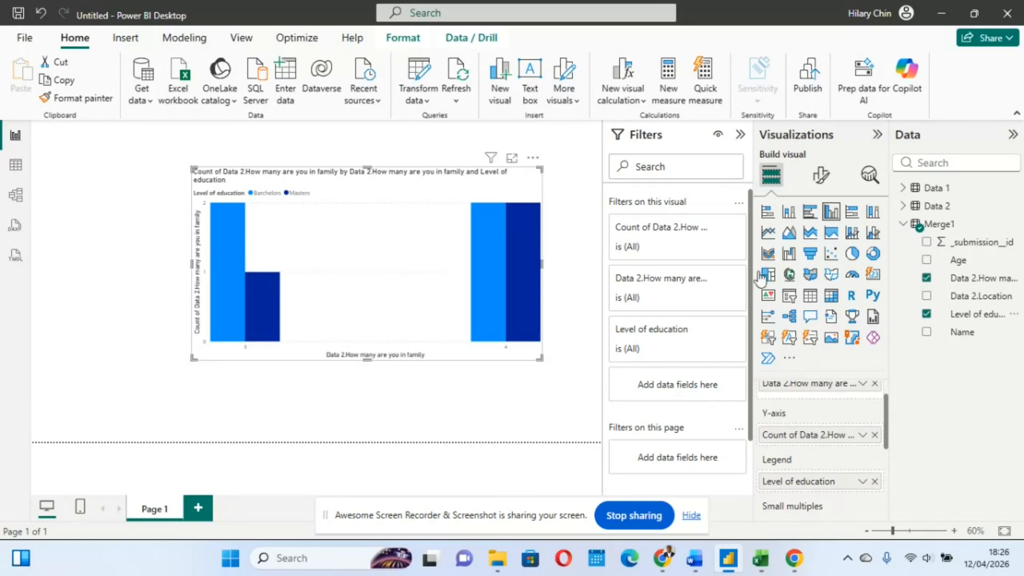
left_click(821, 176)
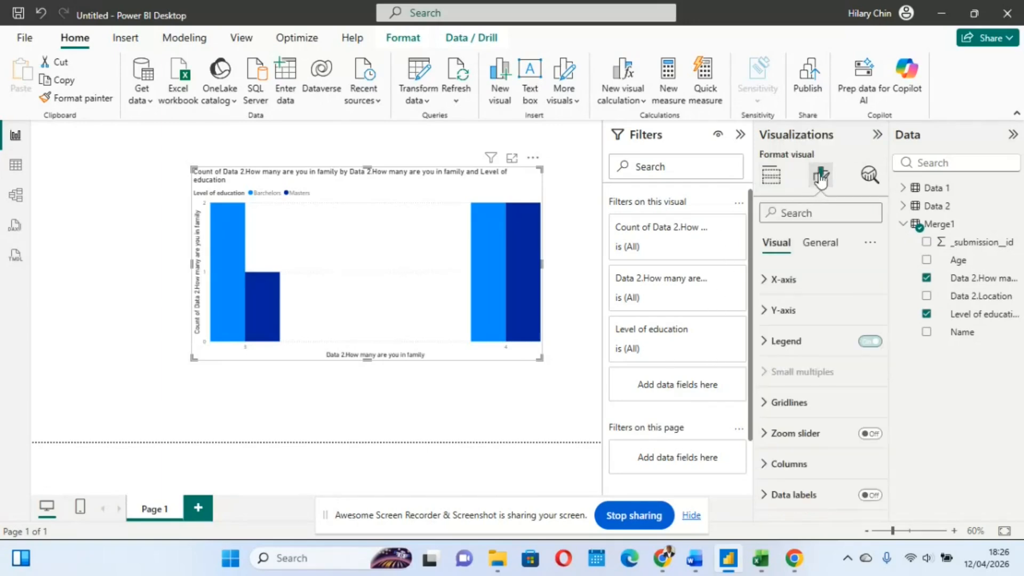
left_click(869, 495)
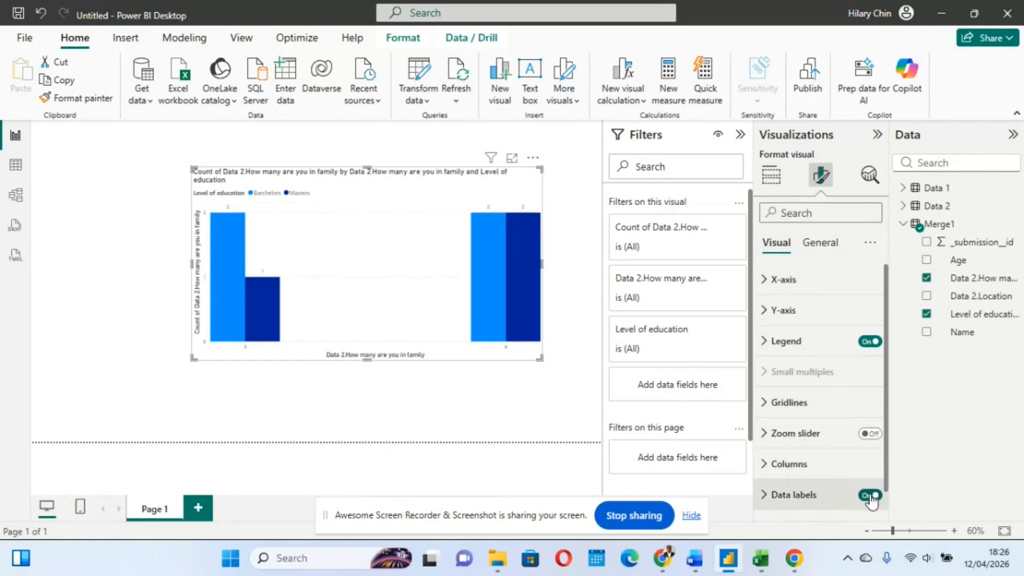
Examine the chart's columns and data labels for each family size and level of education
scroll(338, 282, "up", 1)
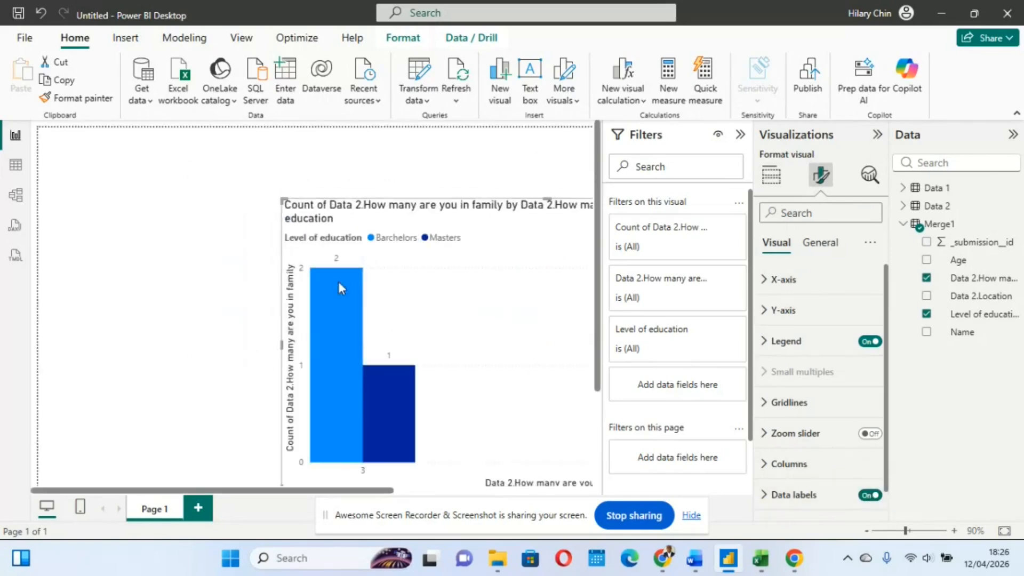
scroll(308, 289, "down", 3)
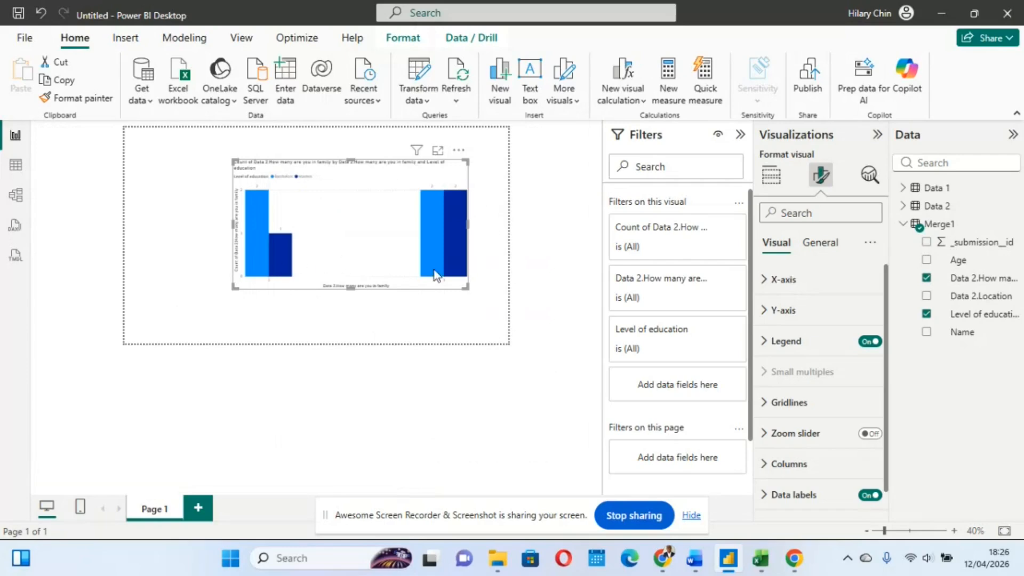
left_click(954, 531)
left_click(953, 530)
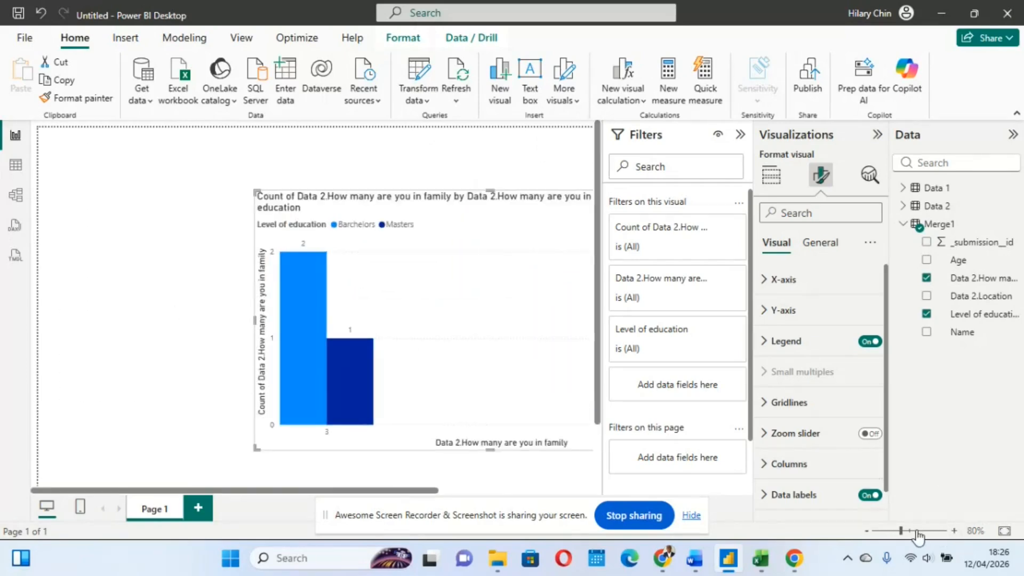
left_click(867, 531)
left_click(866, 531)
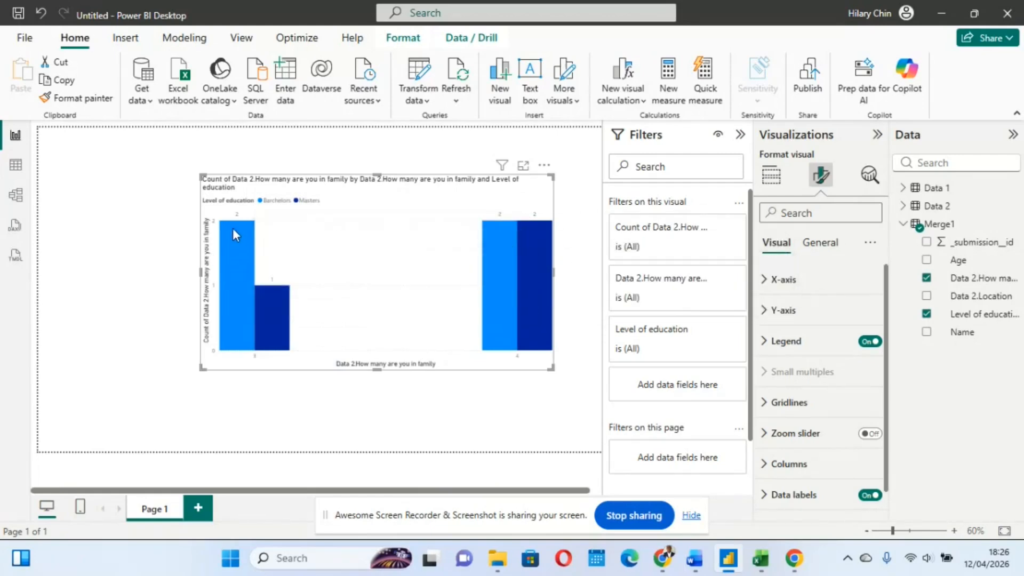
mouse_move(230, 302)
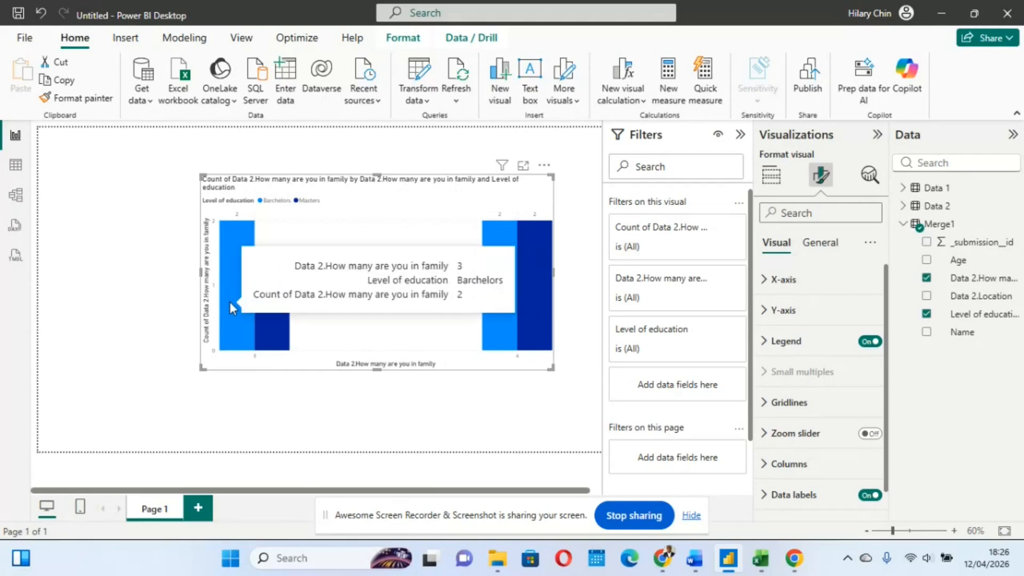
mouse_move(261, 347)
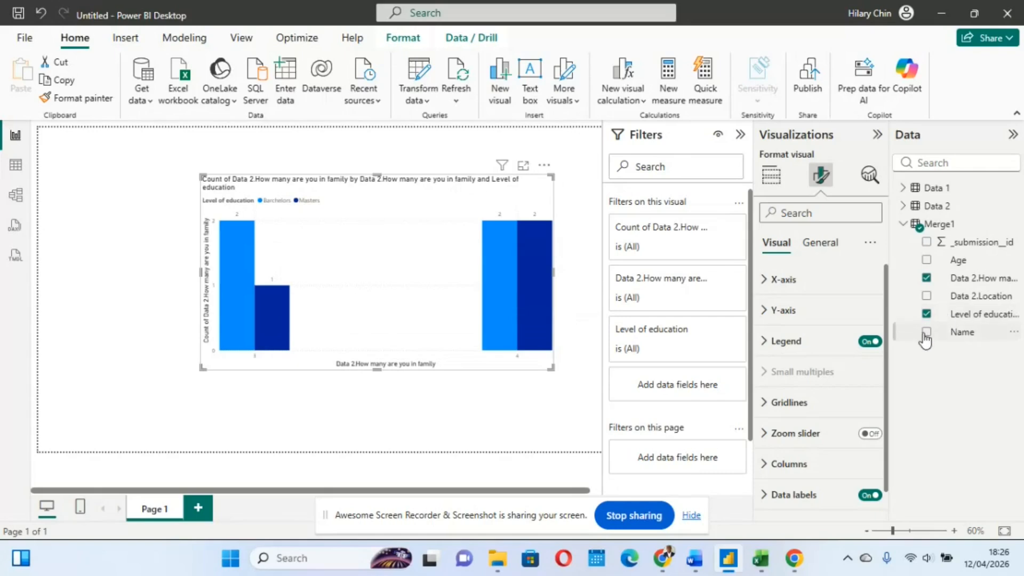
Replace Level of education with Data 2.Location in the family size chart, and remove the chart from the page
left_click(927, 297)
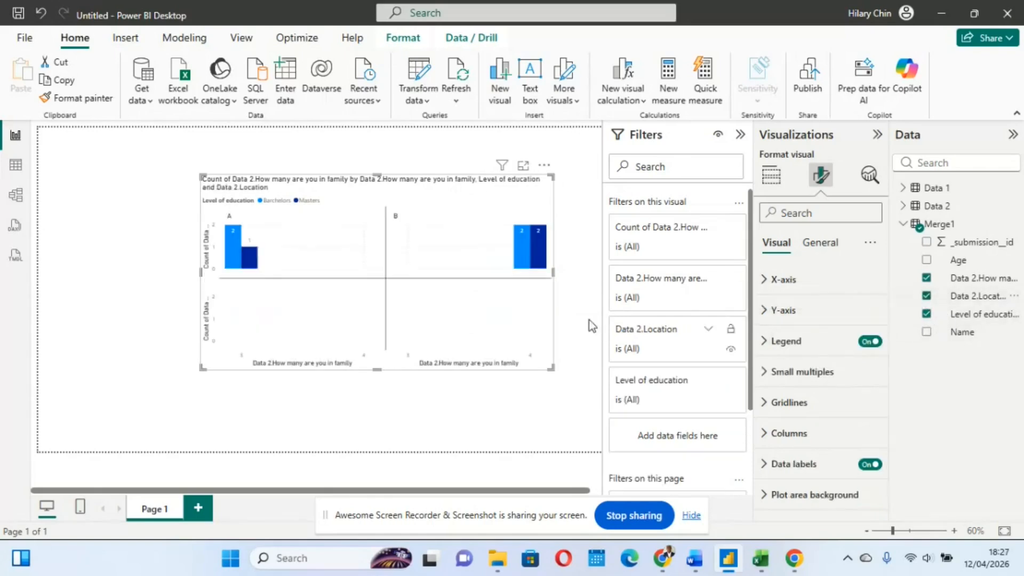
left_click(927, 314)
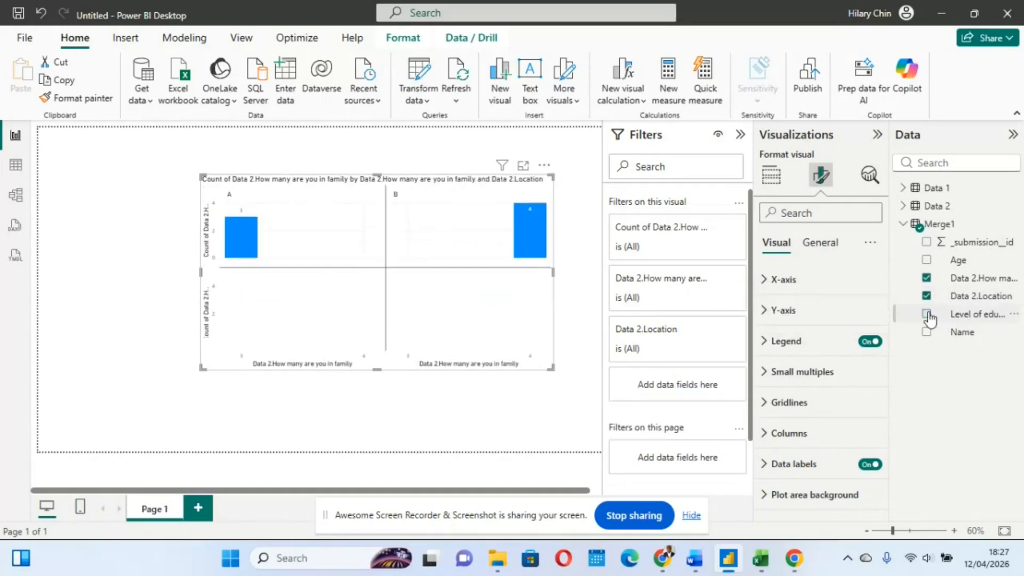
left_click(544, 165)
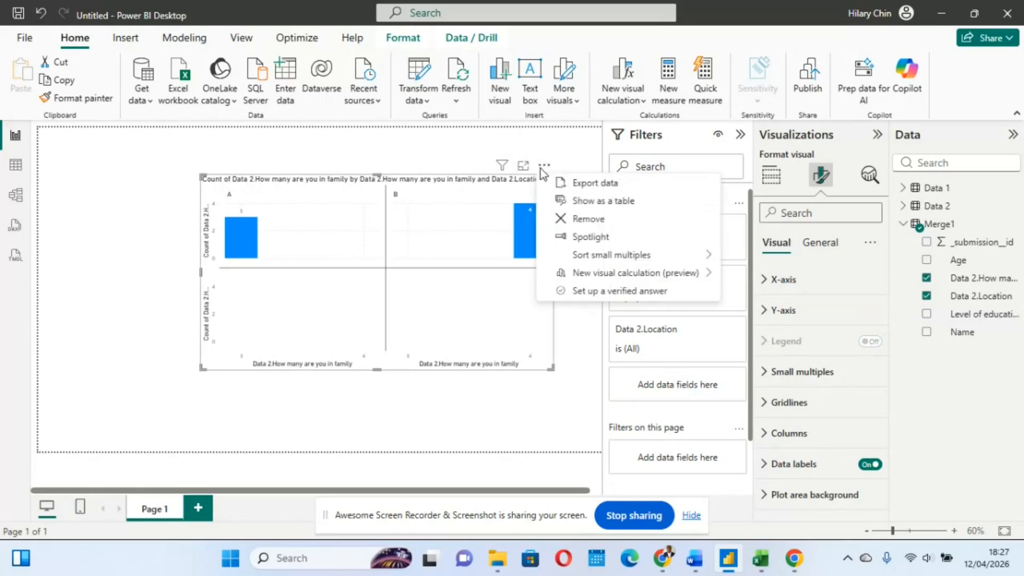
left_click(589, 219)
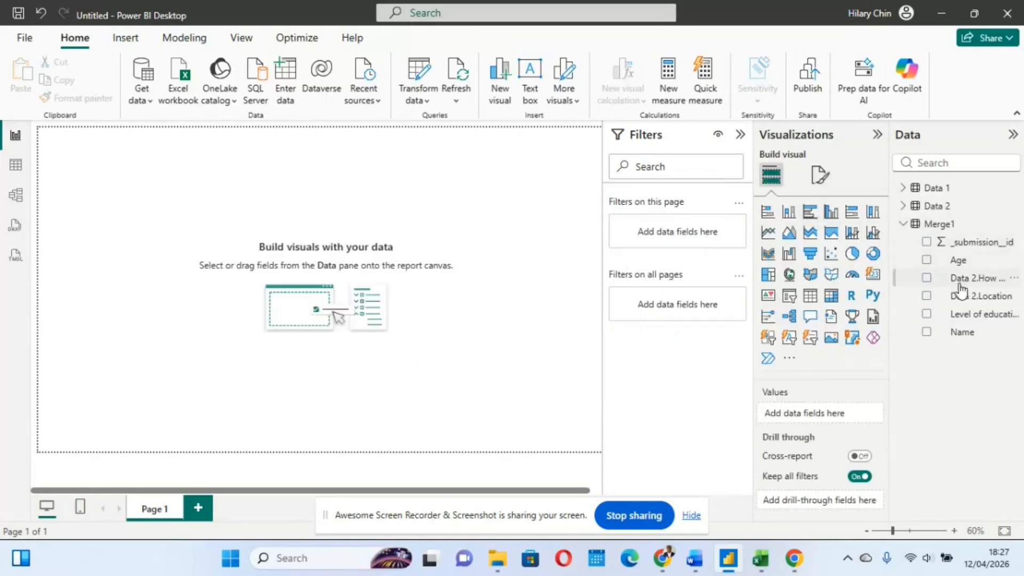
Create a clustered column chart with Data 2.Location on the X-axis and its count on the Y-axis, placed inside the page and widened
left_click(926, 297)
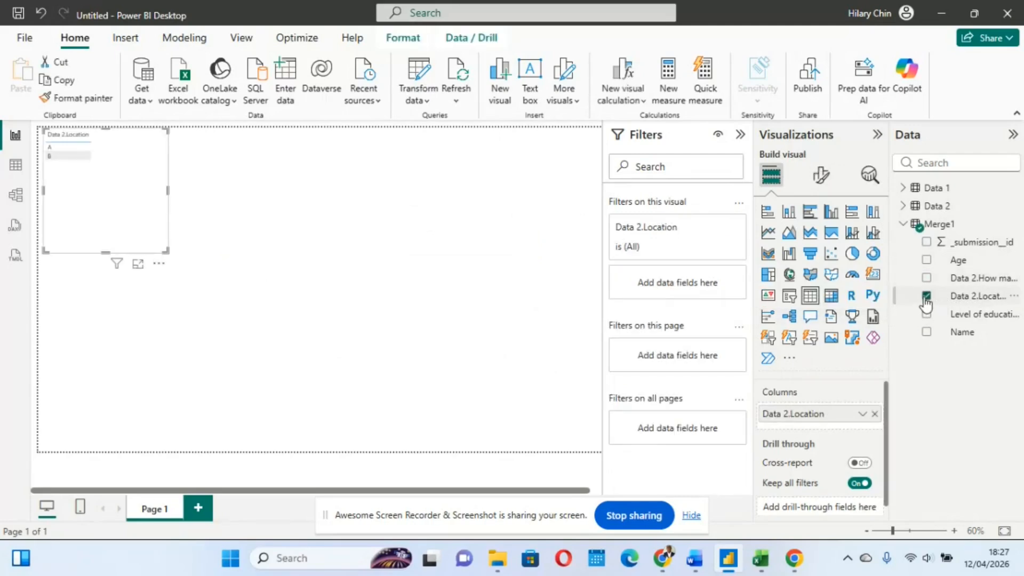
left_click(830, 216)
left_click_drag(98, 170, 255, 229)
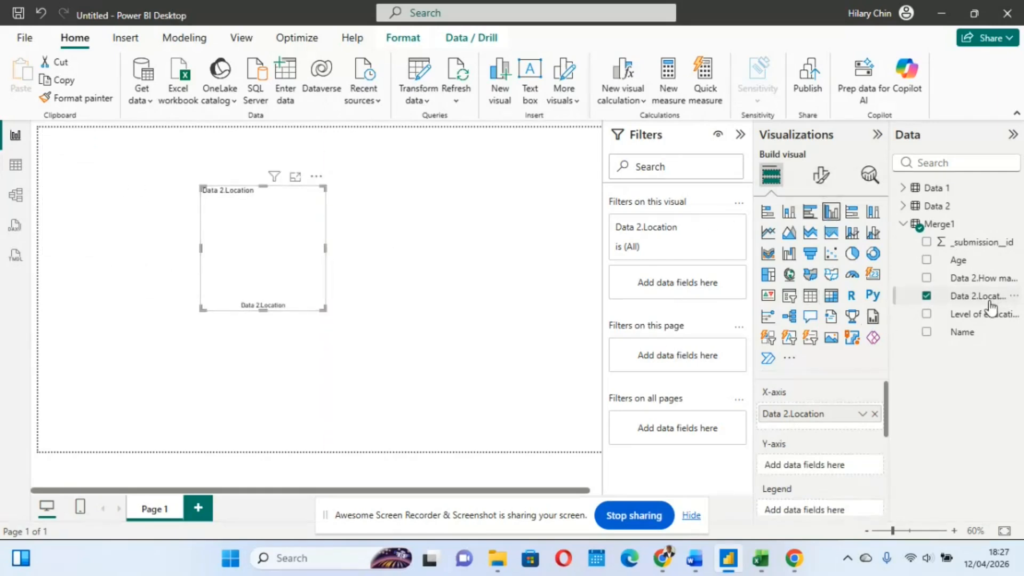
left_click_drag(989, 308, 833, 468)
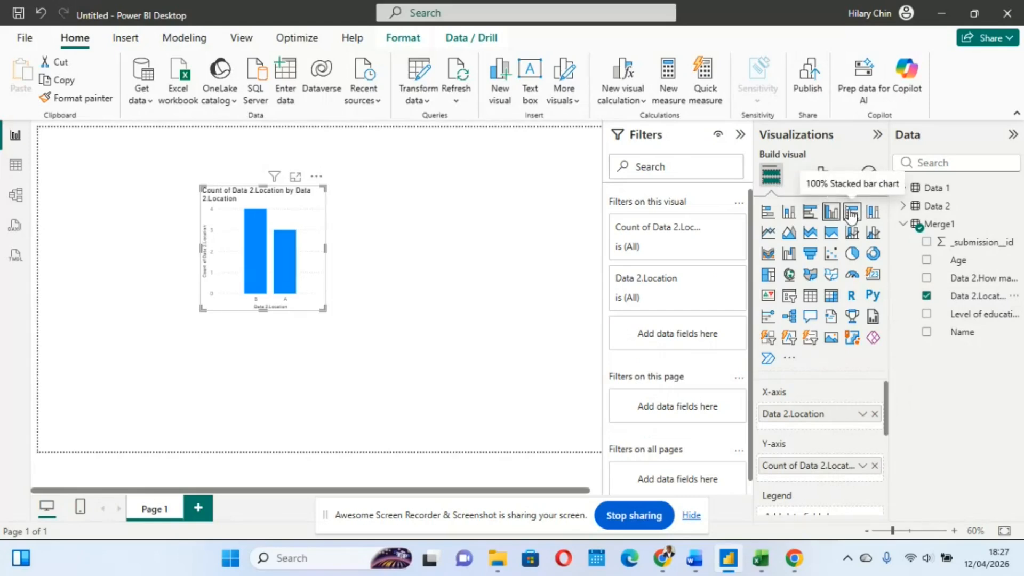
left_click_drag(324, 308, 400, 320)
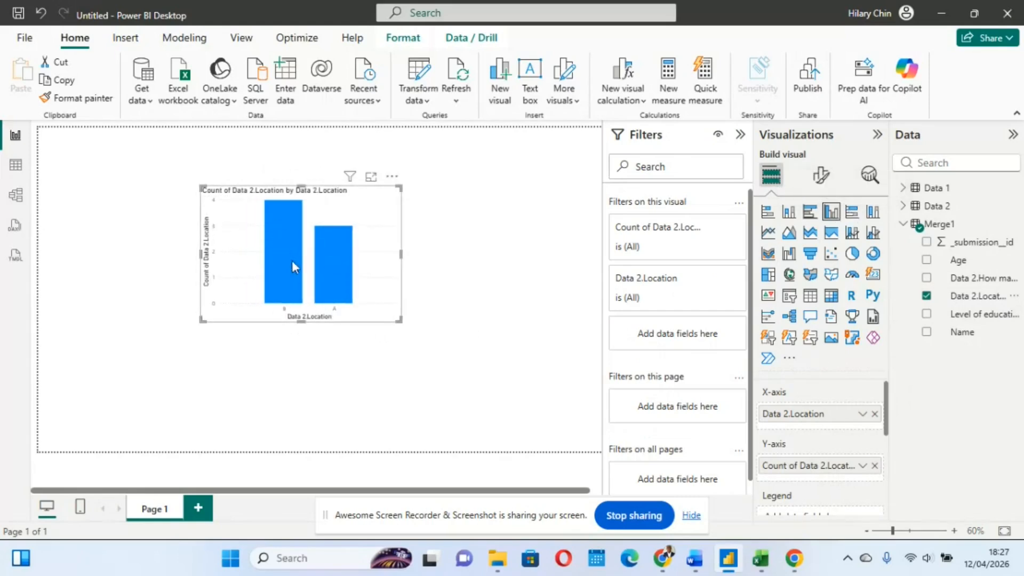
Split the location chart by Data 2.How many are you in family as legend, enlarge it and turn on its data labels
left_click(927, 278)
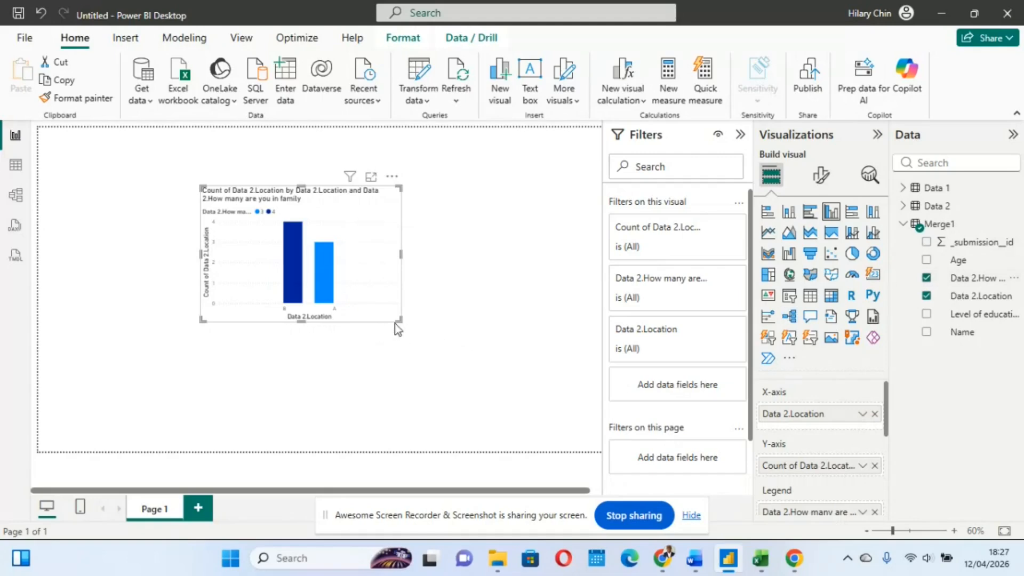
left_click_drag(396, 321, 468, 345)
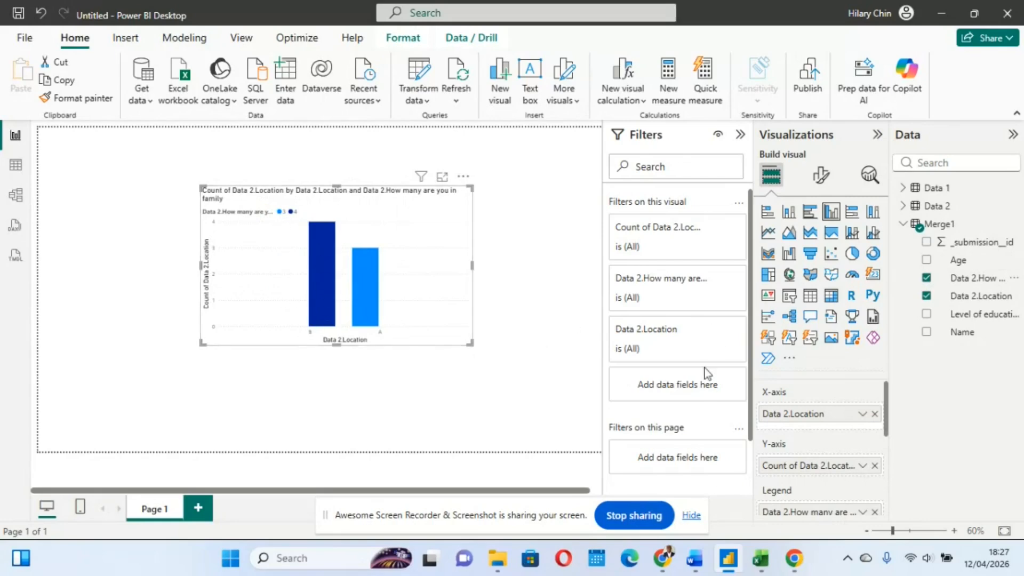
left_click(822, 177)
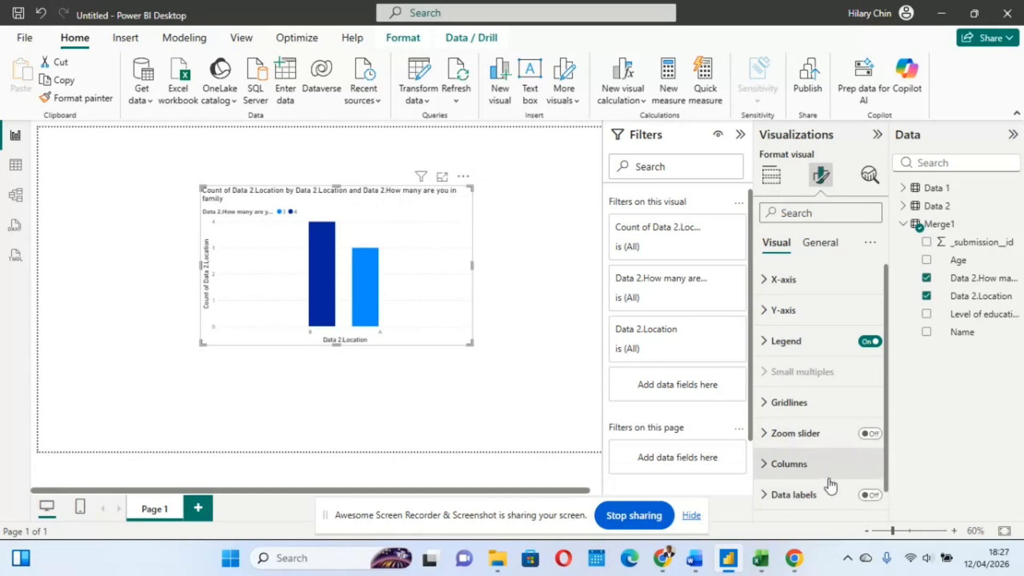
left_click(868, 496)
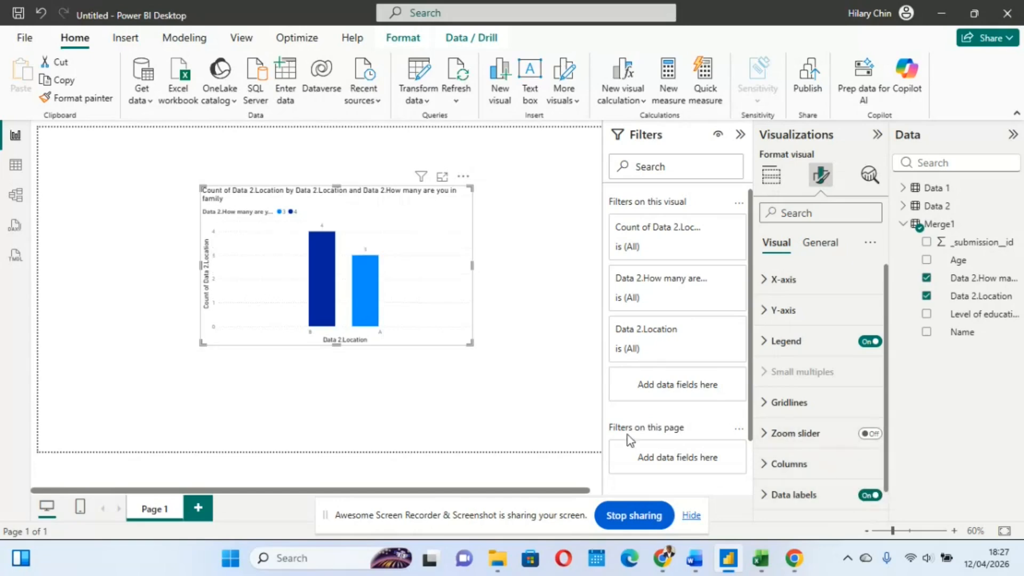